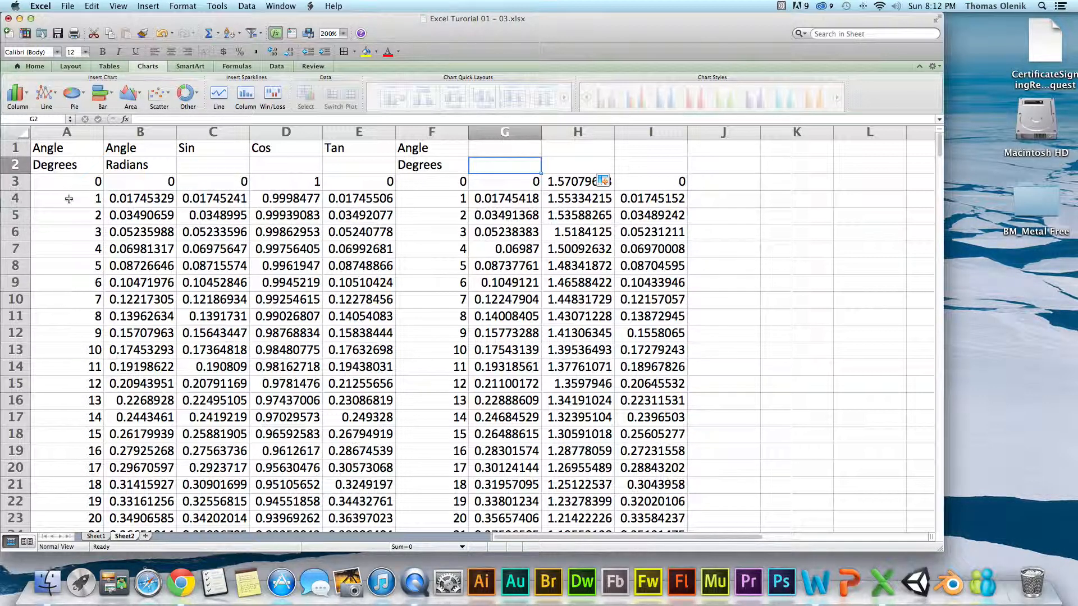
Delete row 2, which holds the Degrees and Radians unit labels.
click(560, 160)
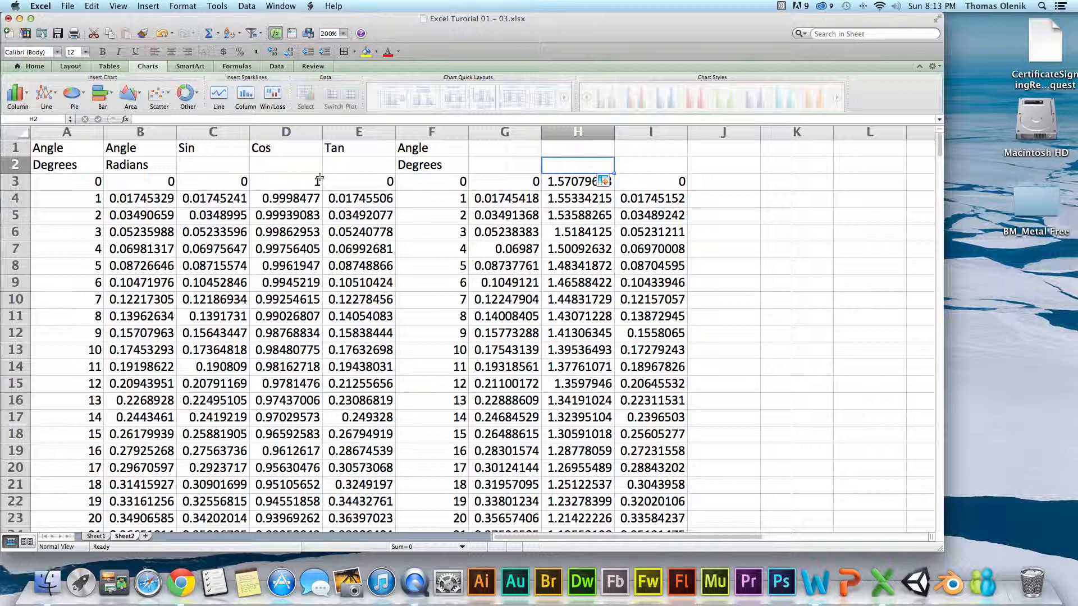
click(220, 167)
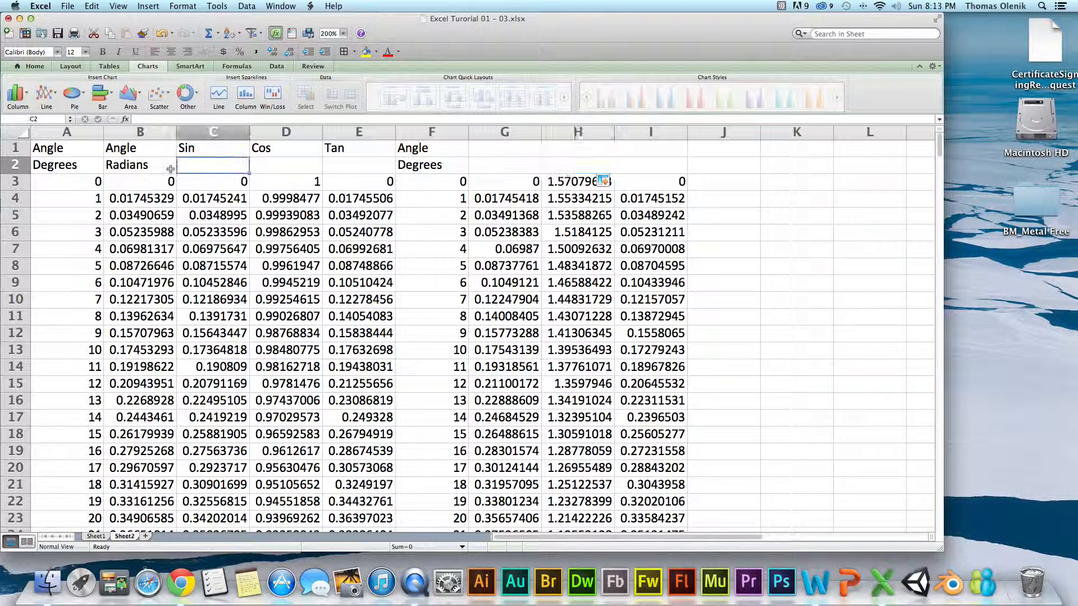
click(16, 164)
right_click(16, 164)
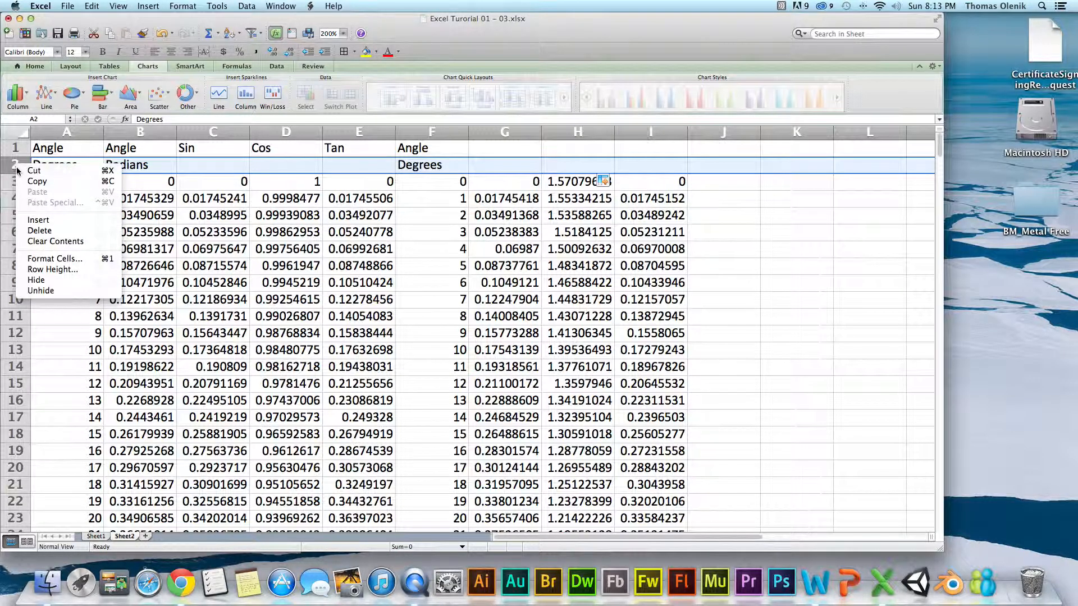
click(43, 230)
Change the header in cell A1 to "Angle [degrees]".
click(66, 153)
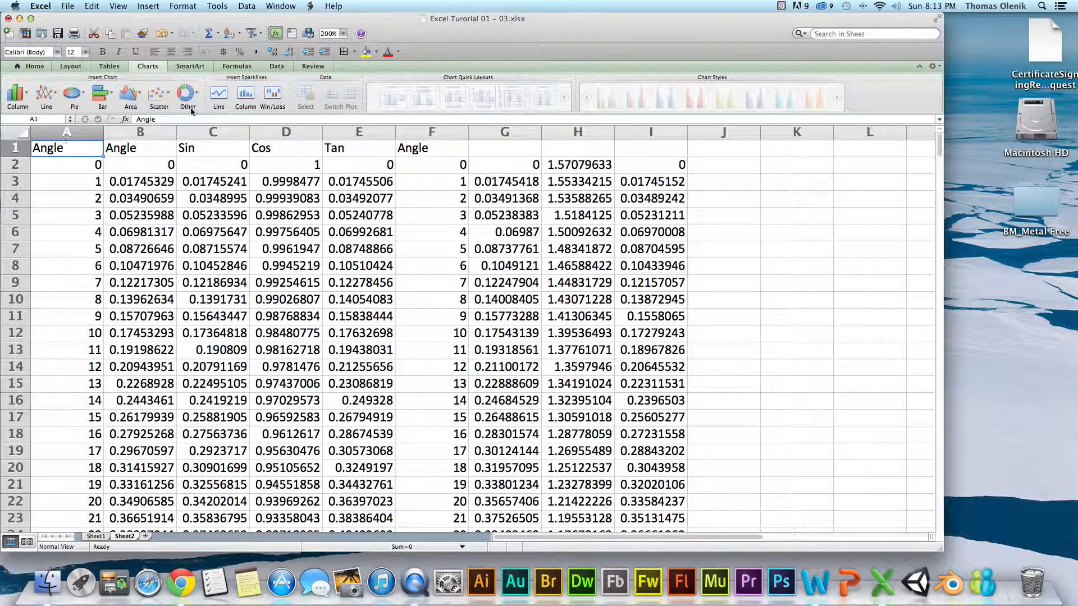
click(183, 118)
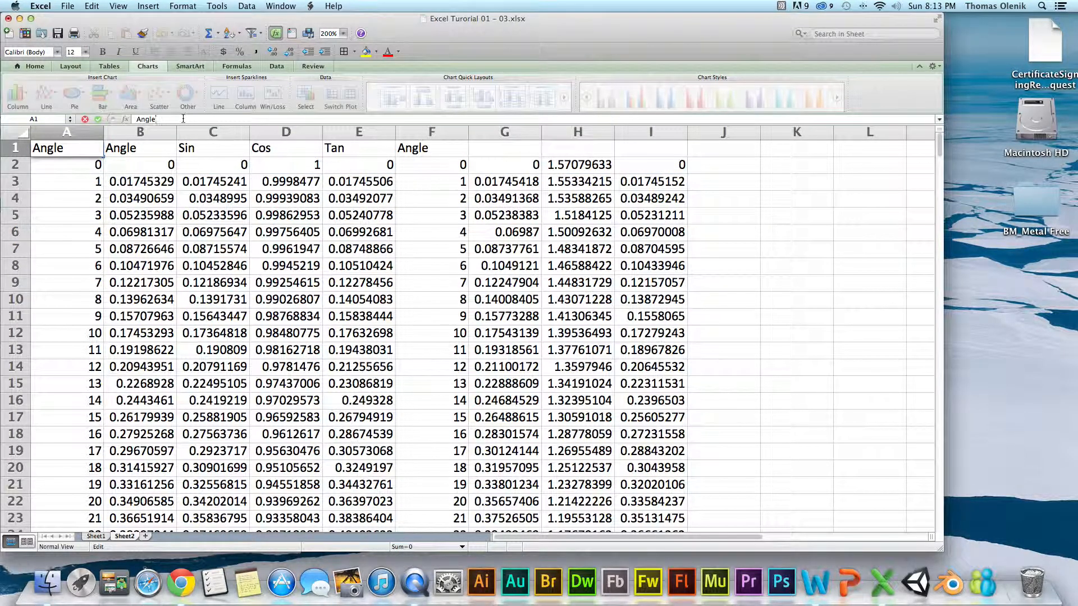
text([degrees])
key(Return)
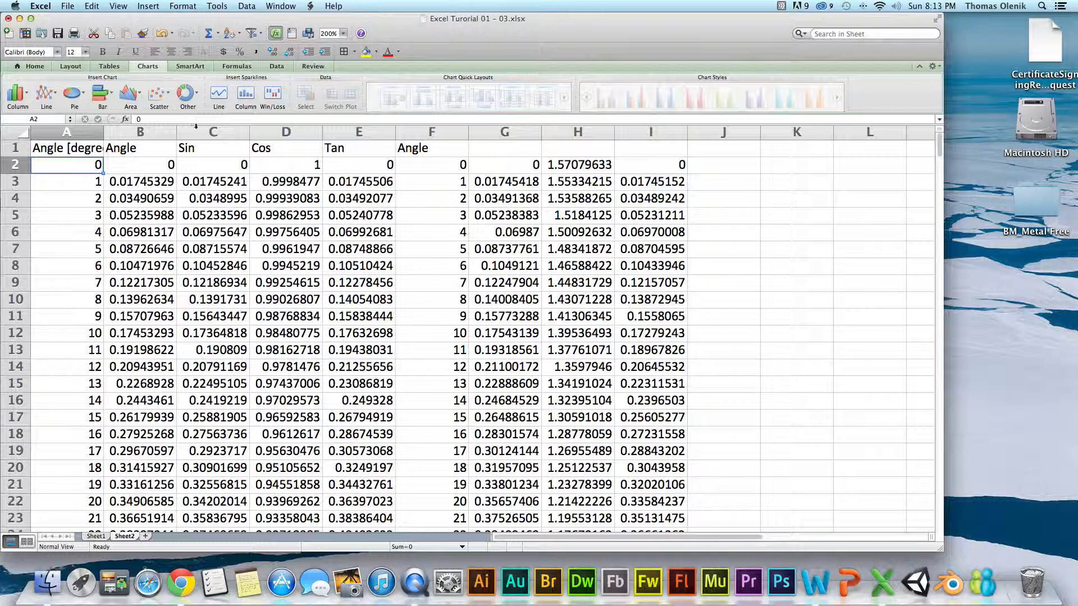
Rename the header in C1 as "Sine" and the one in D1 as "Cosine".
click(204, 148)
click(175, 120)
text(e)
key(Return)
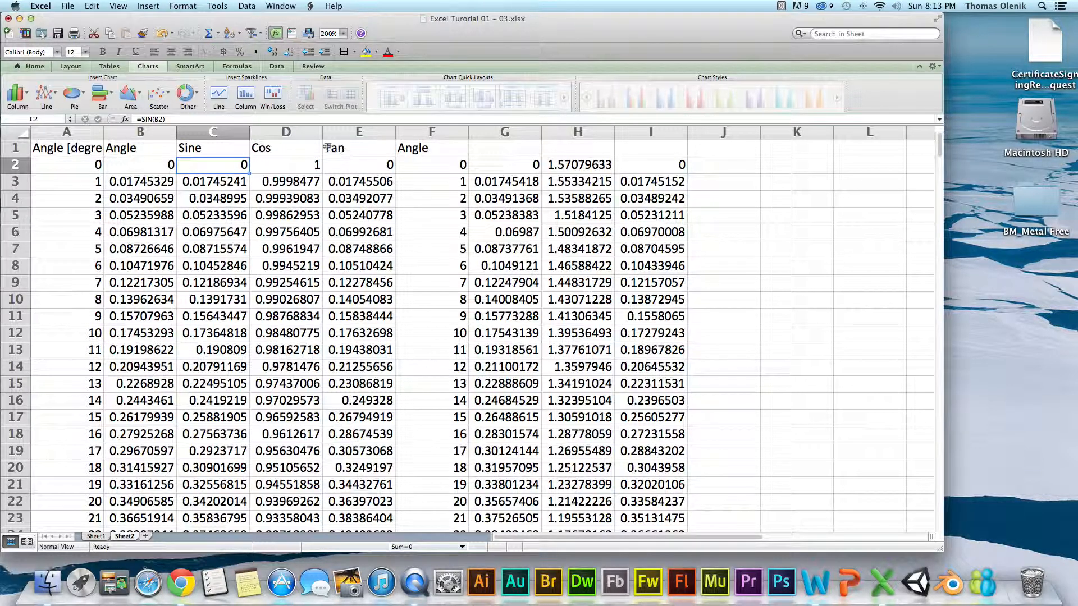
click(282, 145)
click(233, 122)
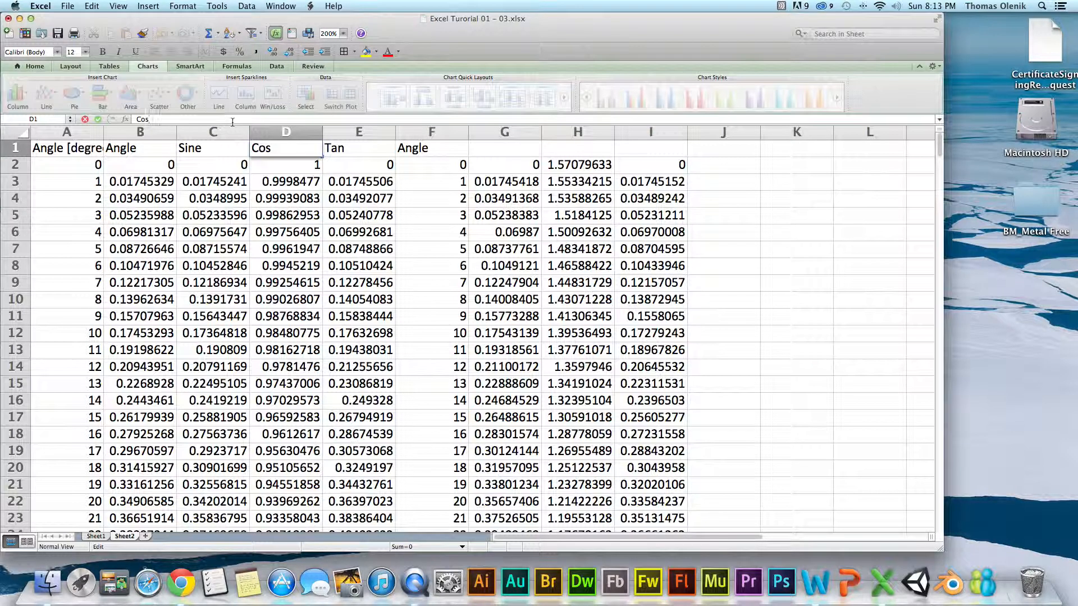
text(ine)
key(Return)
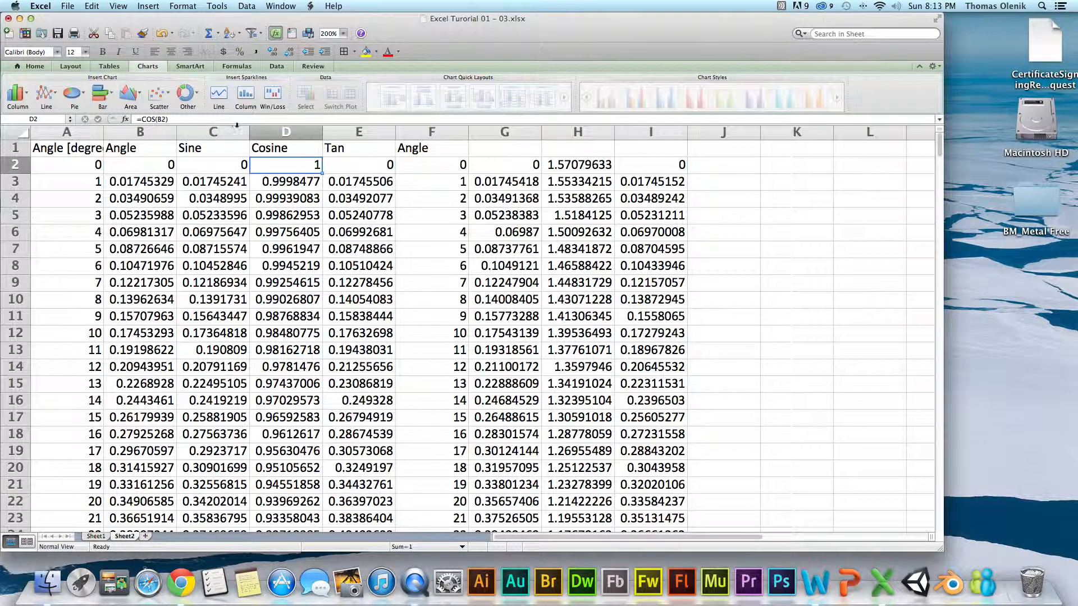
Rename the header in cell E1 as "Tanngent".
click(340, 147)
click(284, 119)
text(ngent)
key(Return)
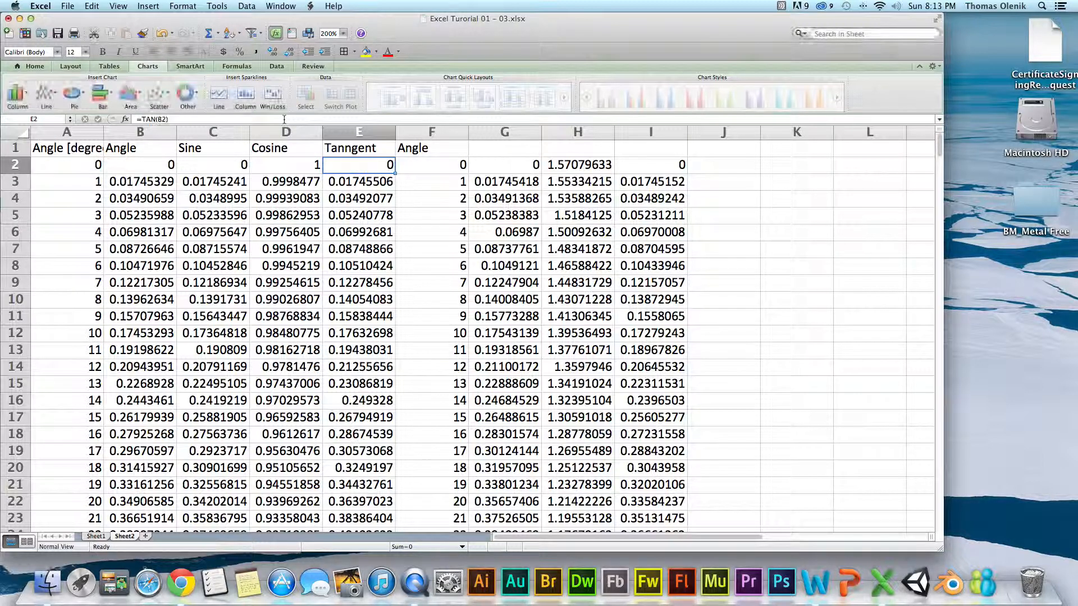
Move the whole radian angle column from column B to the empty column K.
click(779, 205)
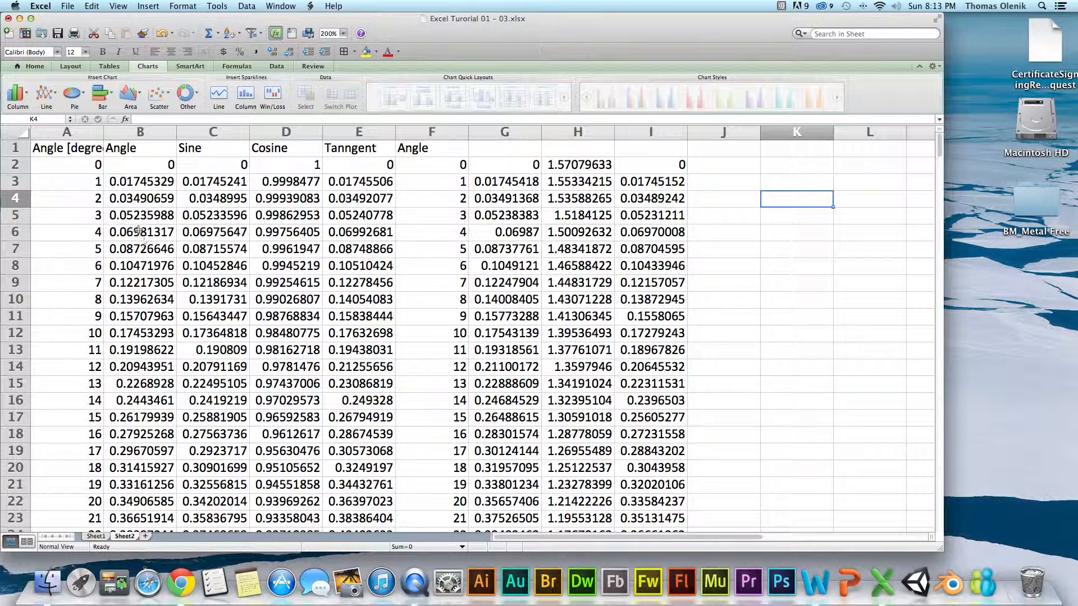
click(146, 163)
click(143, 133)
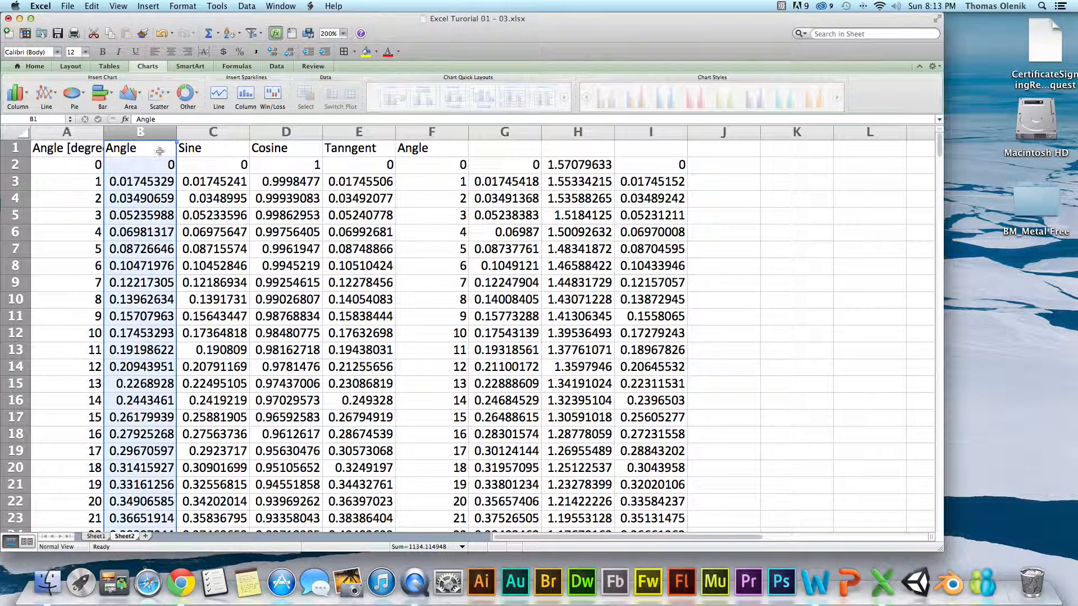
drag(177, 157, 781, 176)
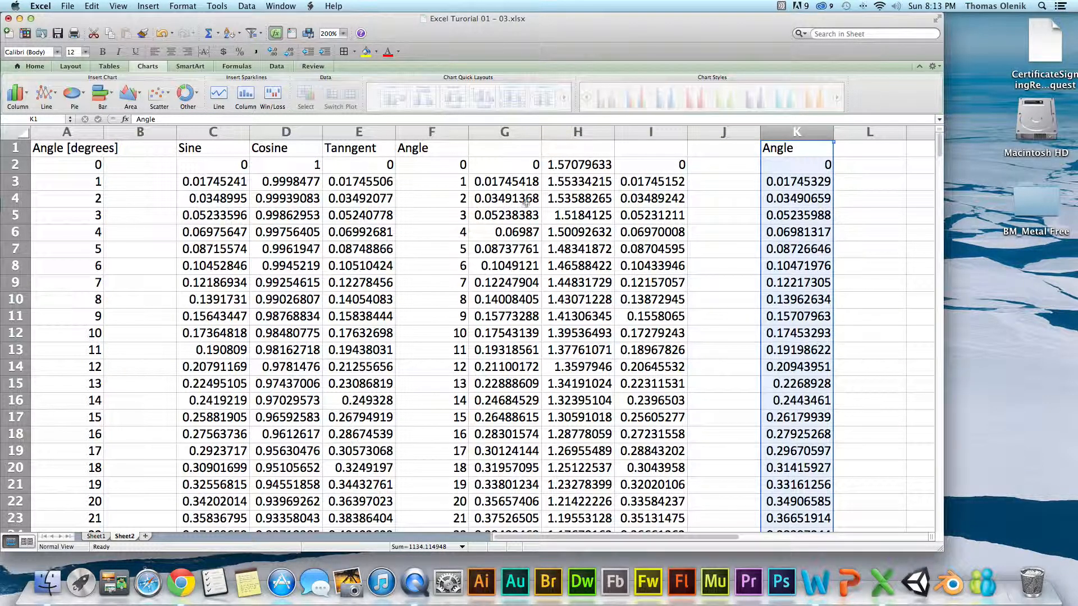
Delete the emptied column B so the Sine values sit next to the angles in degrees.
click(149, 131)
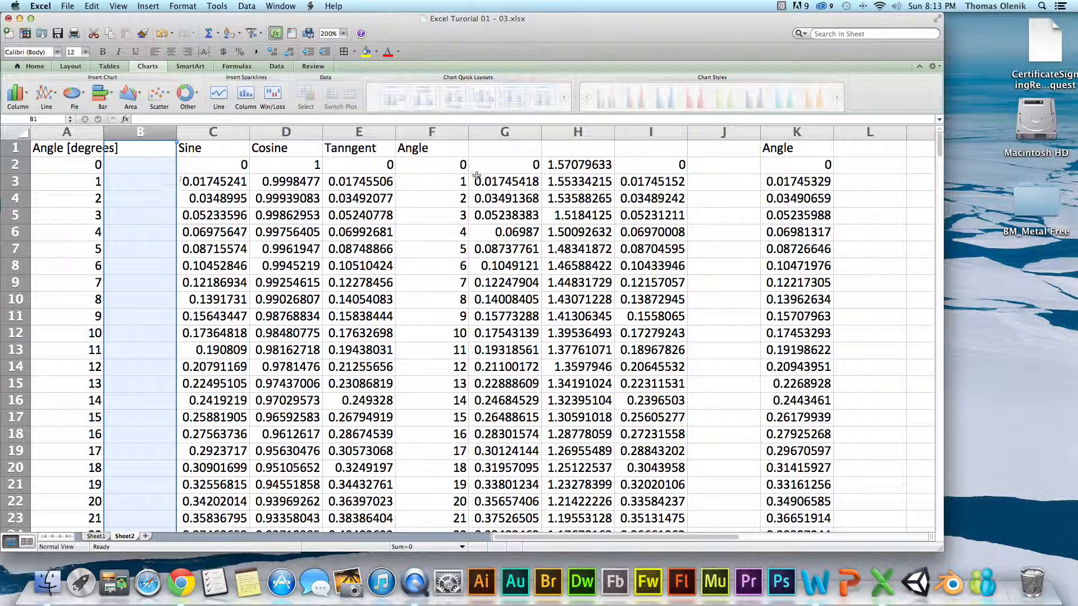
right_click(120, 132)
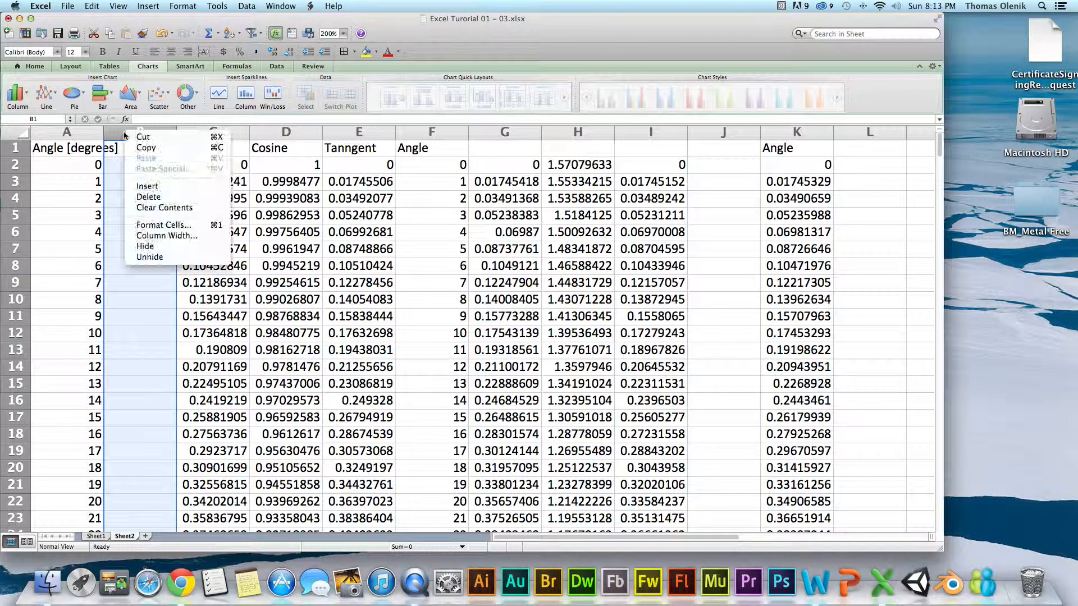
click(150, 198)
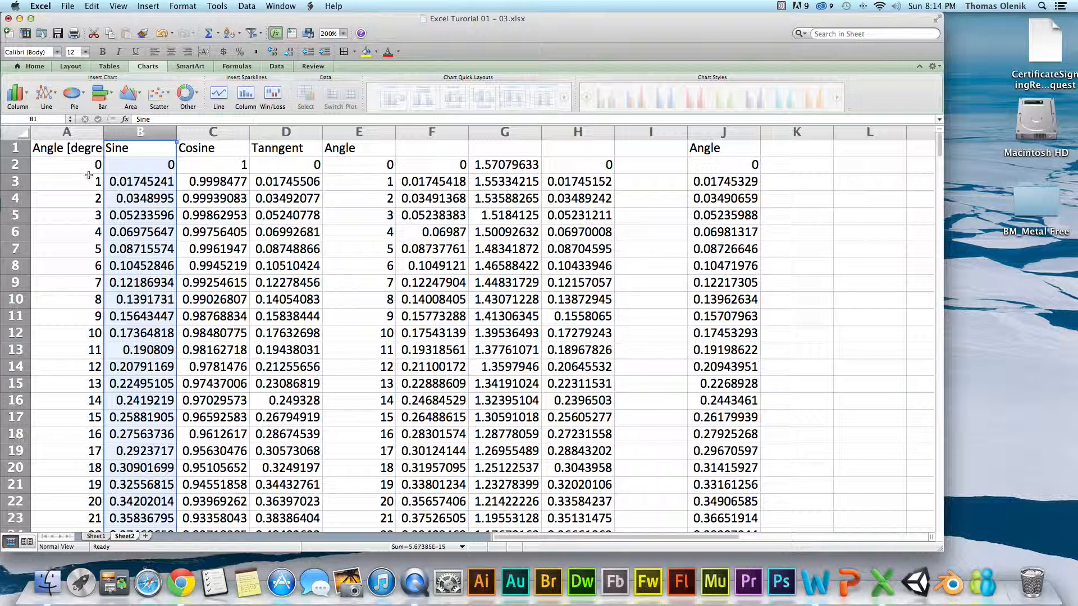
Auto-fit the width of column A to its "Angle [degrees]" header.
drag(77, 166, 78, 454)
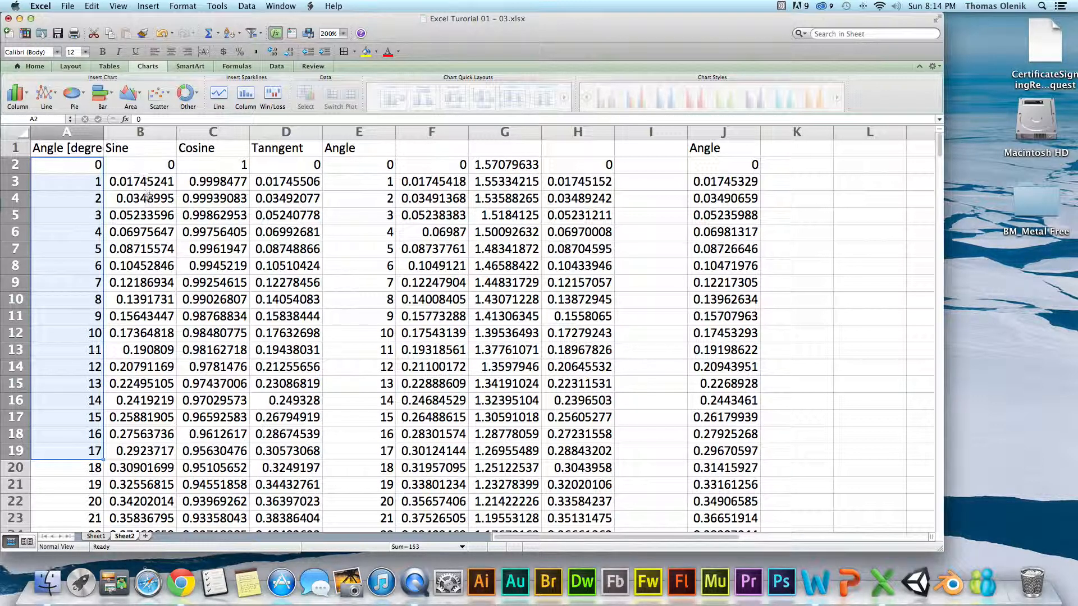
click(259, 188)
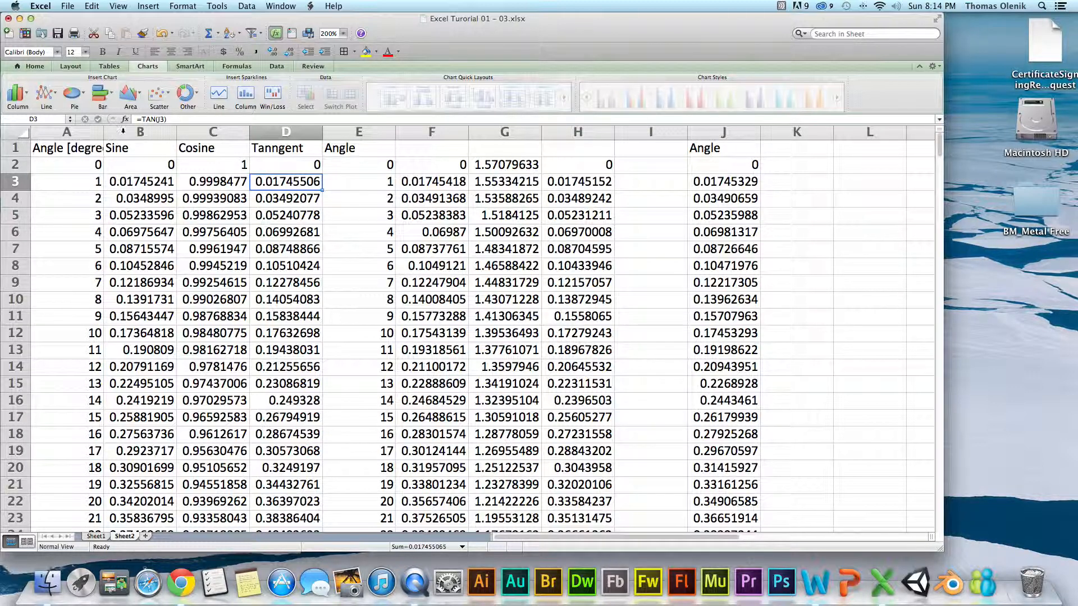
double_click(106, 132)
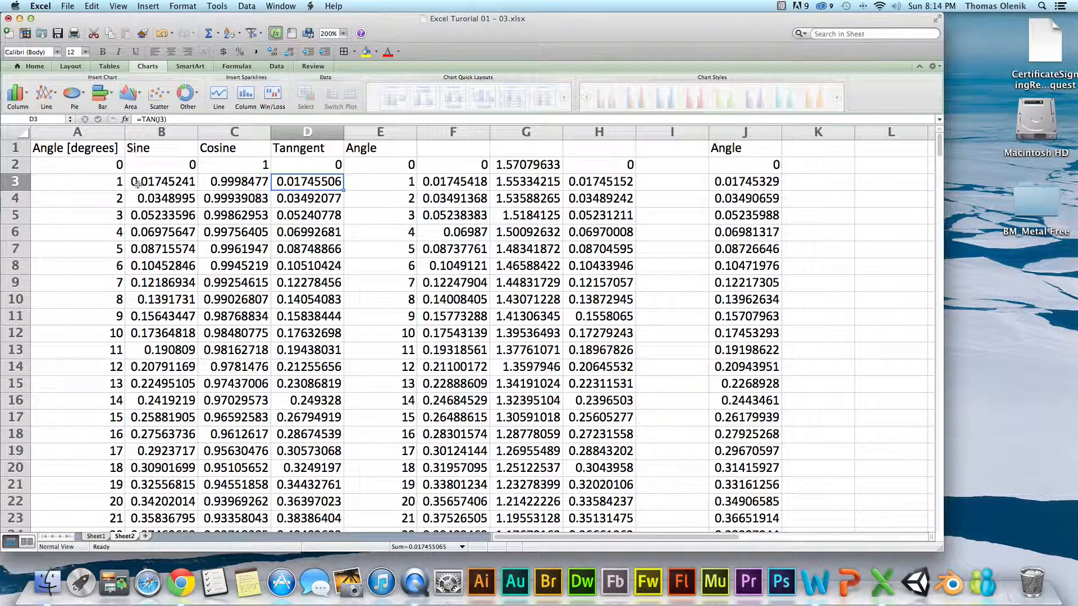
Insert a Marked Scatter chart of Sine against angle in degrees from the range A1:B362.
click(158, 167)
click(234, 167)
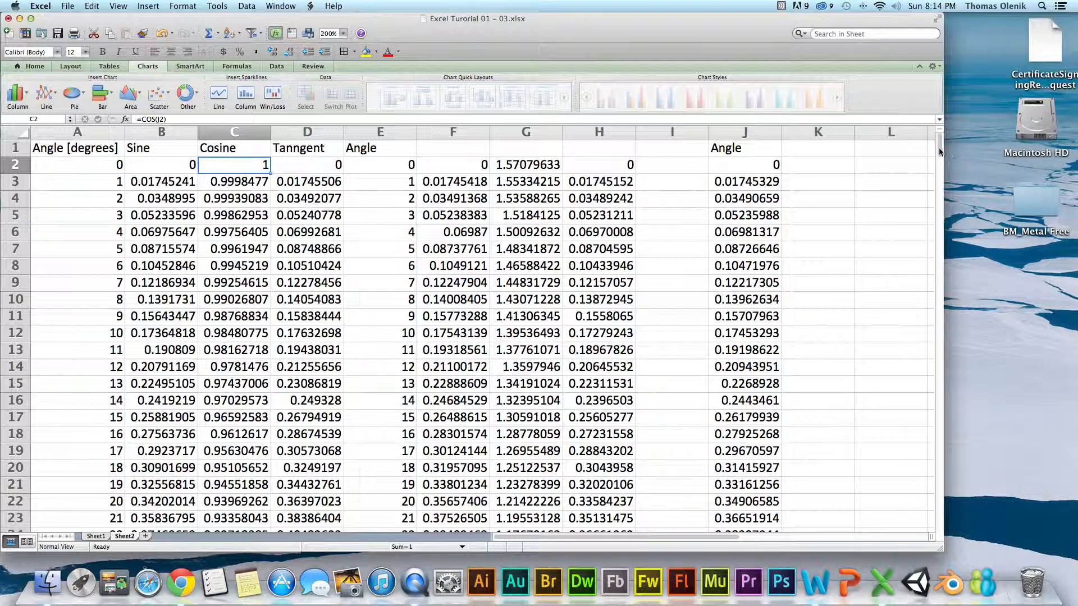
drag(939, 149, 936, 501)
drag(170, 451, 93, 156)
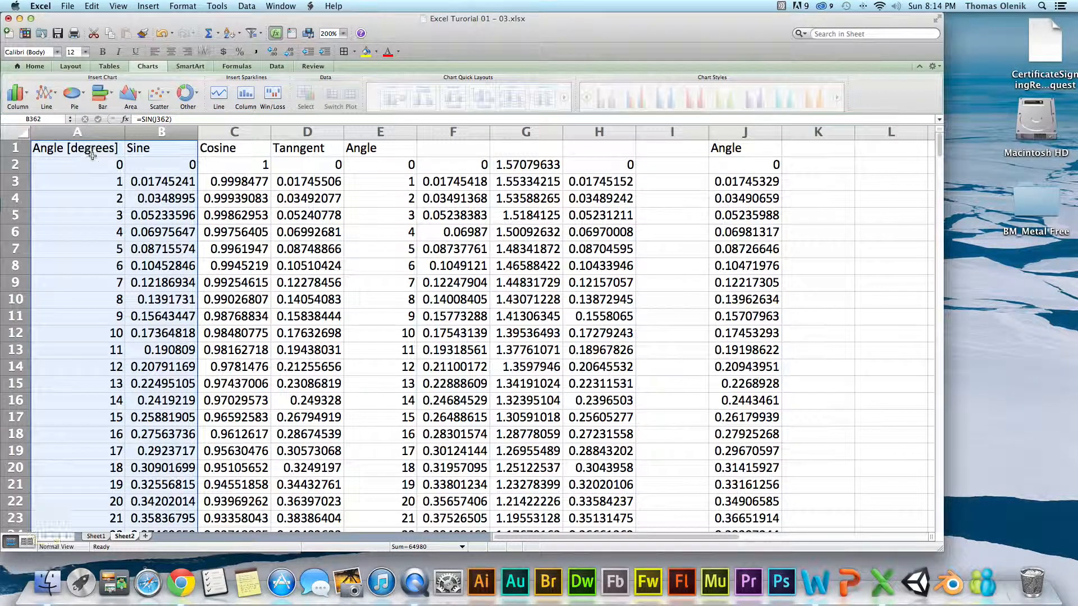
click(35, 66)
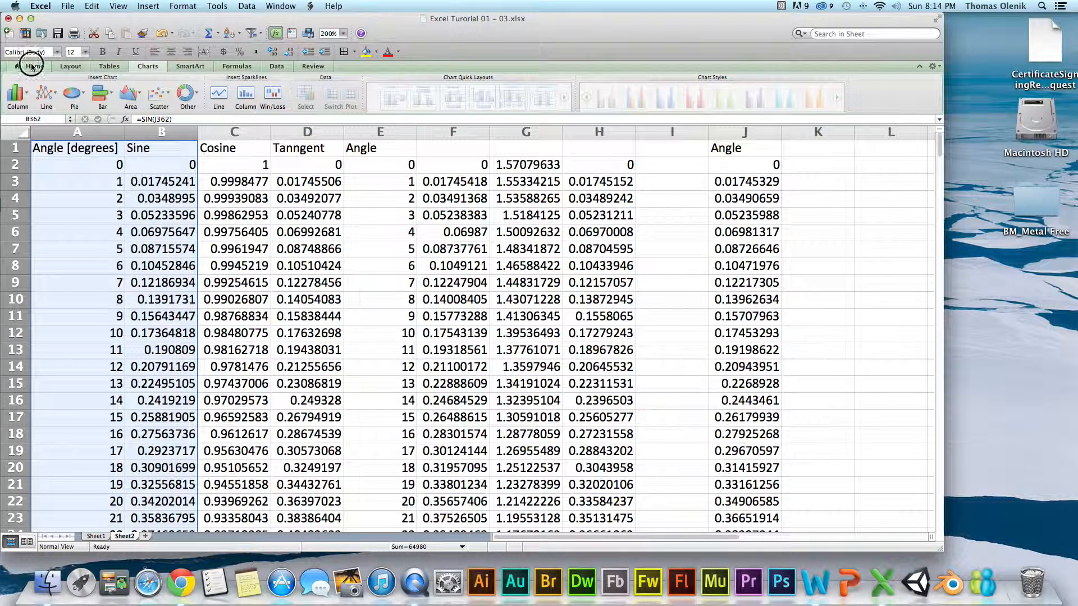
click(145, 67)
click(148, 7)
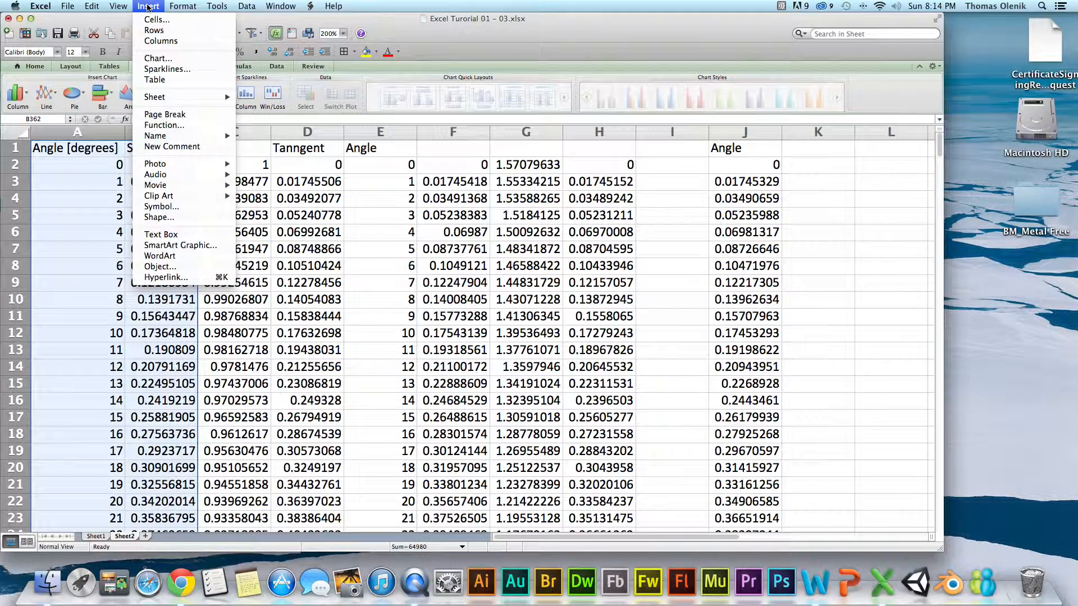
key(super+shift+slash)
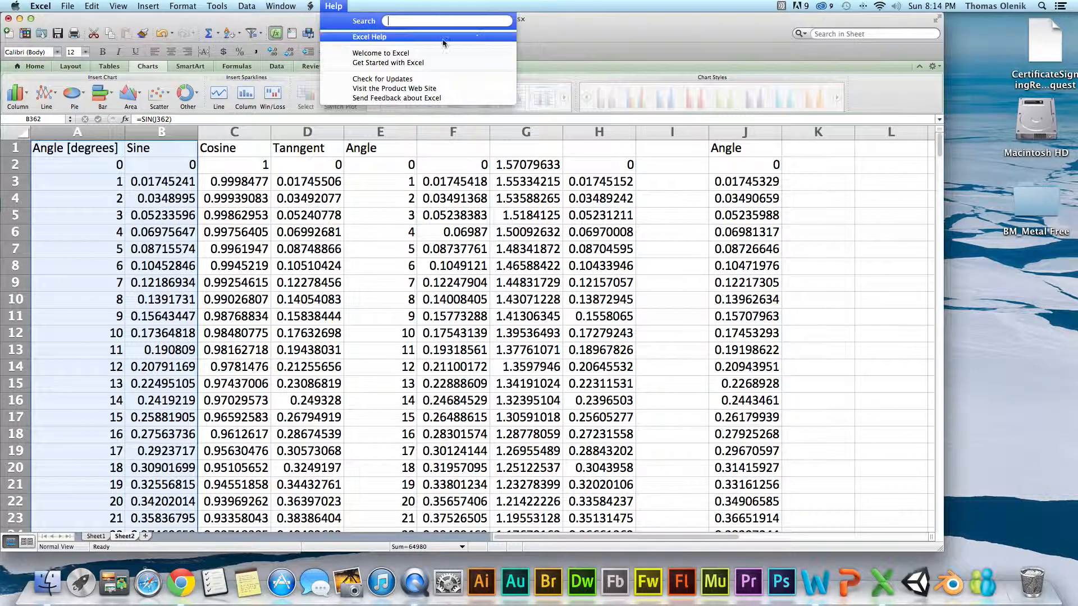
click(645, 60)
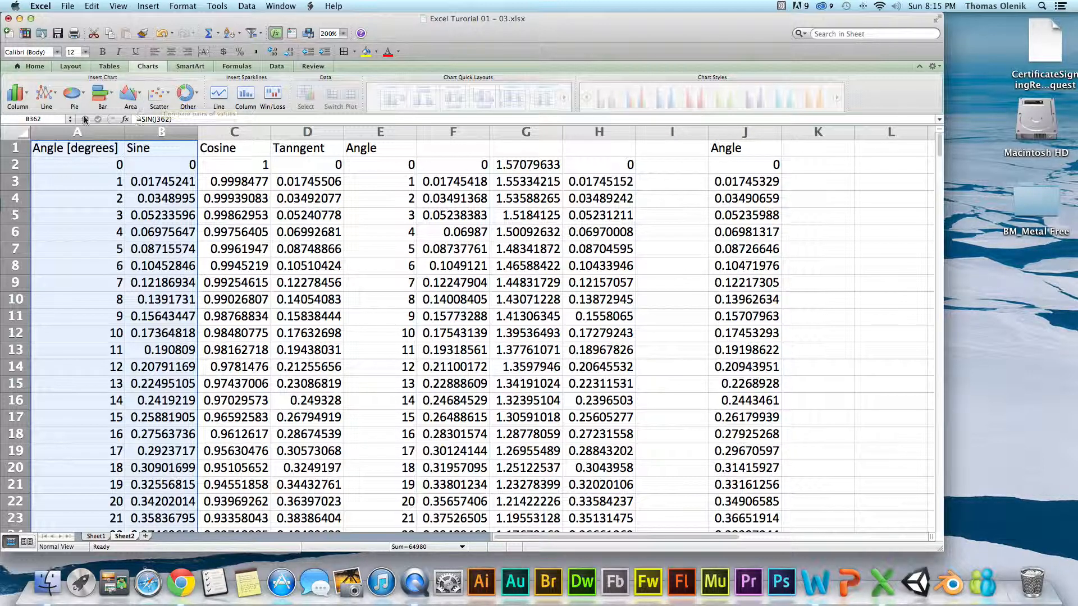
click(159, 94)
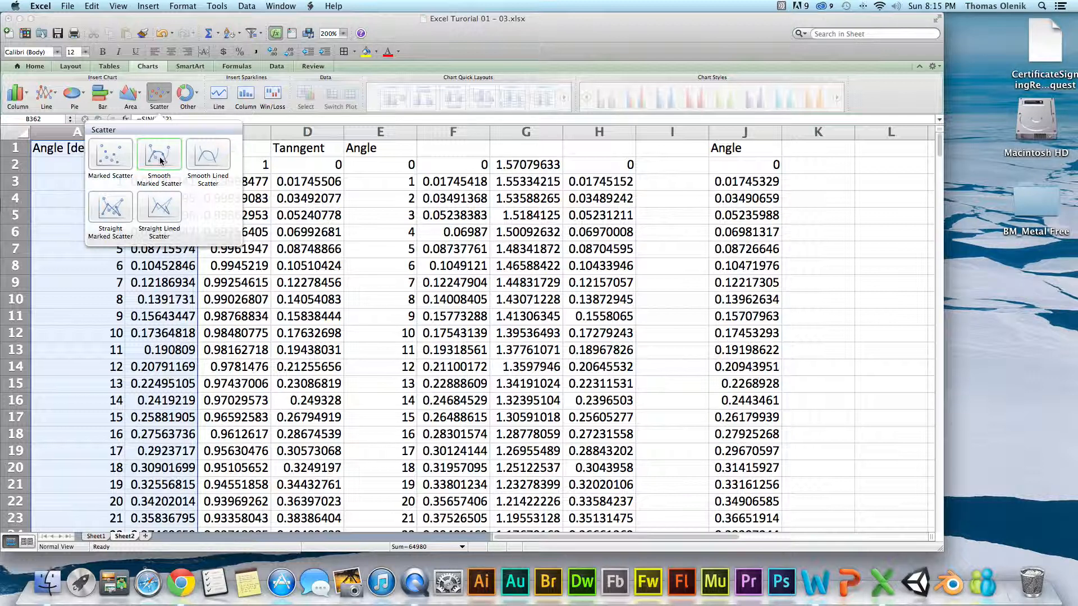
click(107, 162)
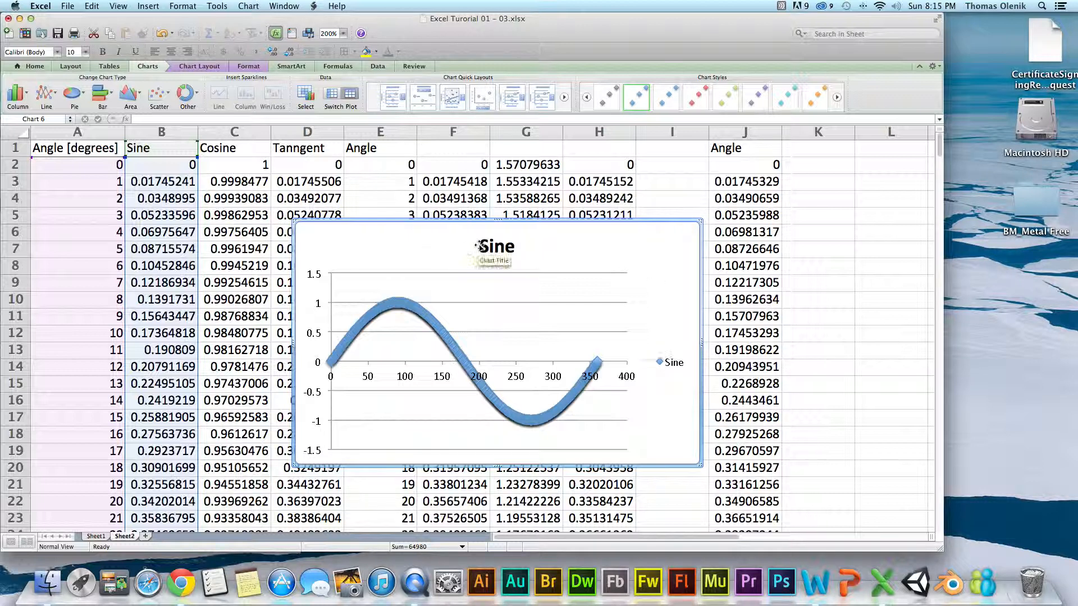
Open the data source settings of the Sine chart and add a second data series.
right_click(664, 306)
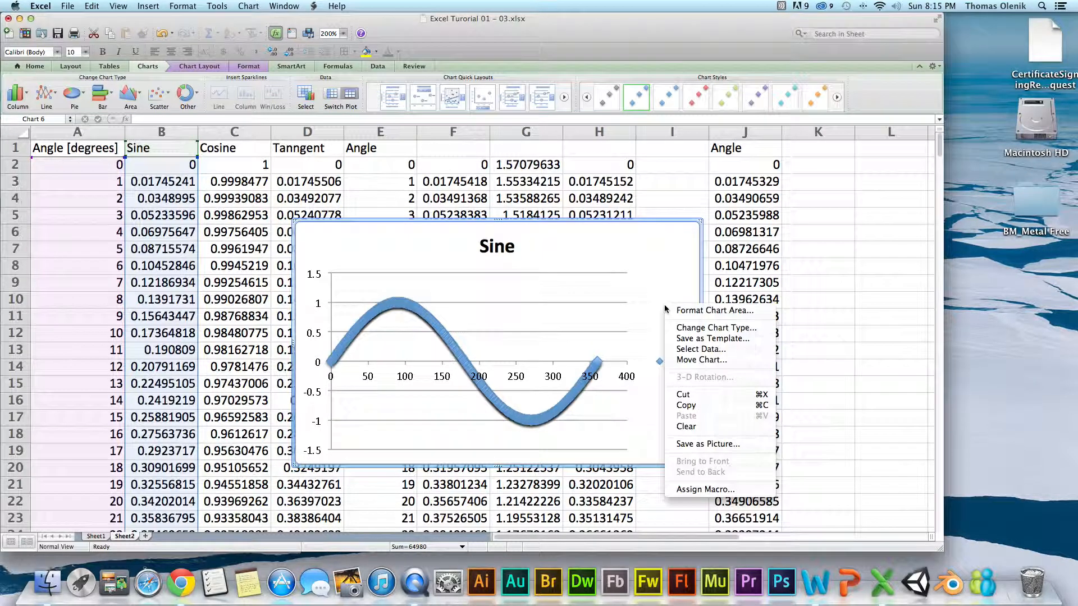
click(702, 349)
click(603, 377)
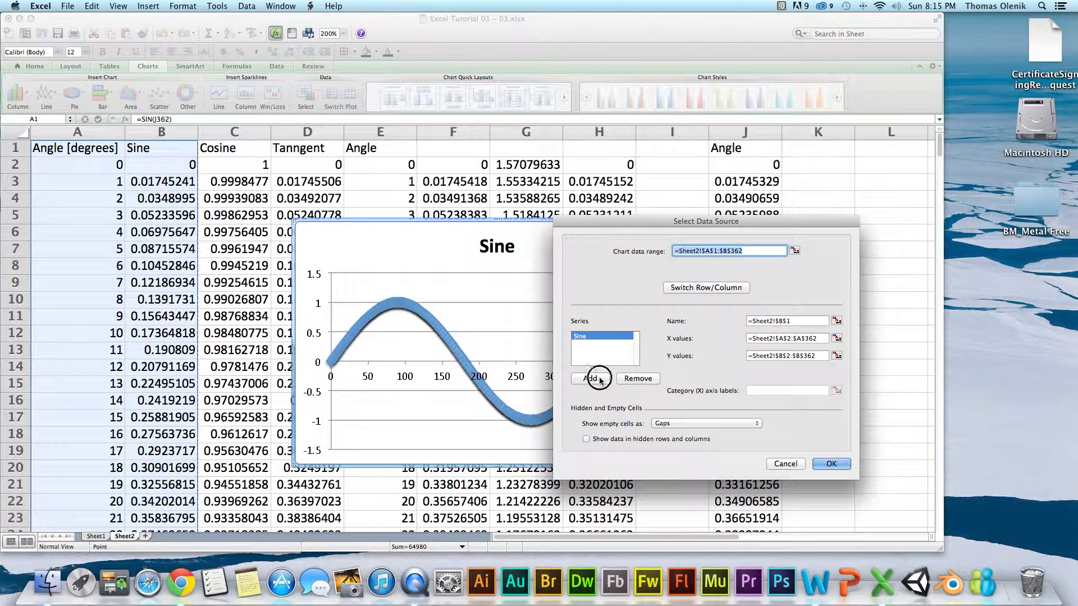
click(598, 337)
click(818, 337)
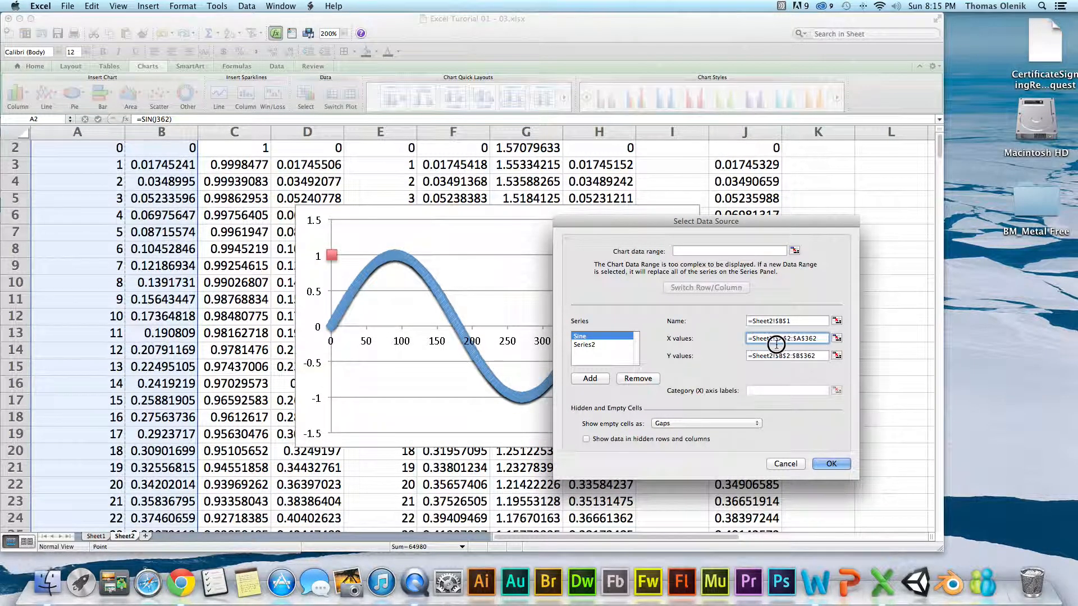
click(792, 322)
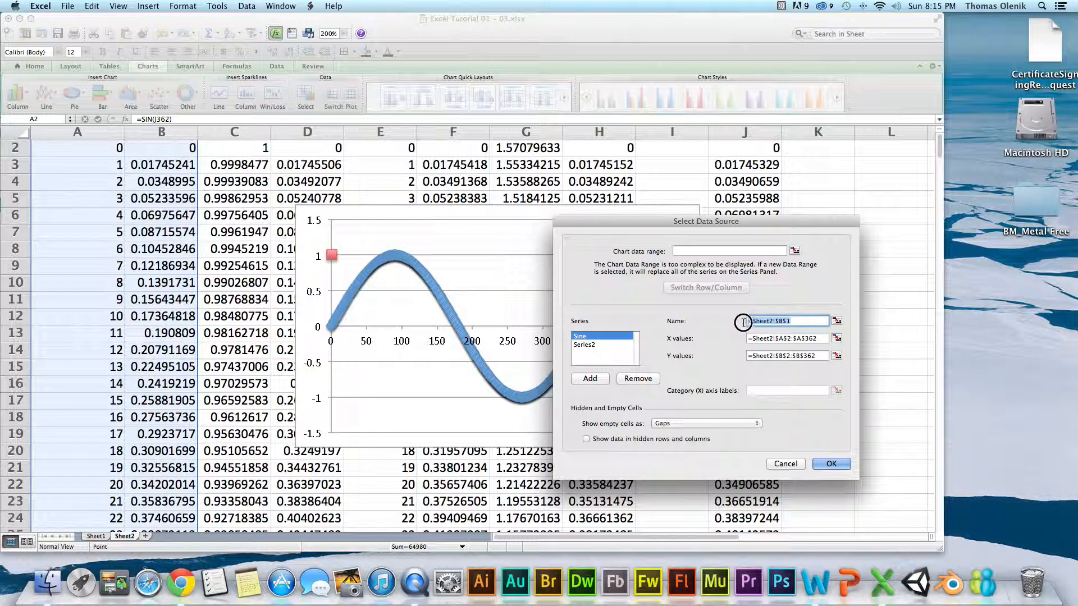
click(831, 464)
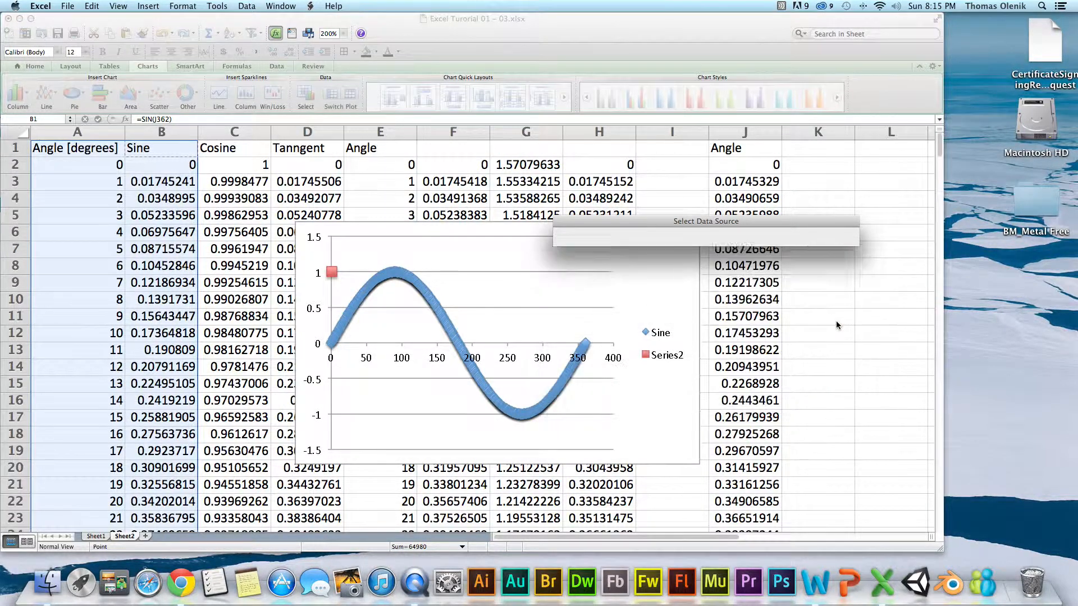
click(230, 147)
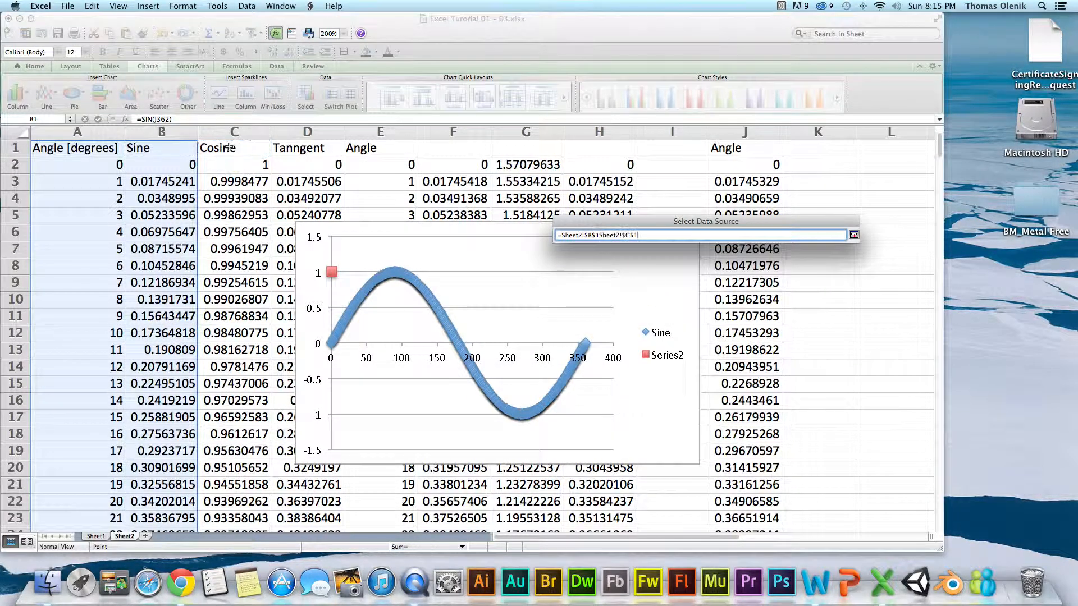
click(853, 236)
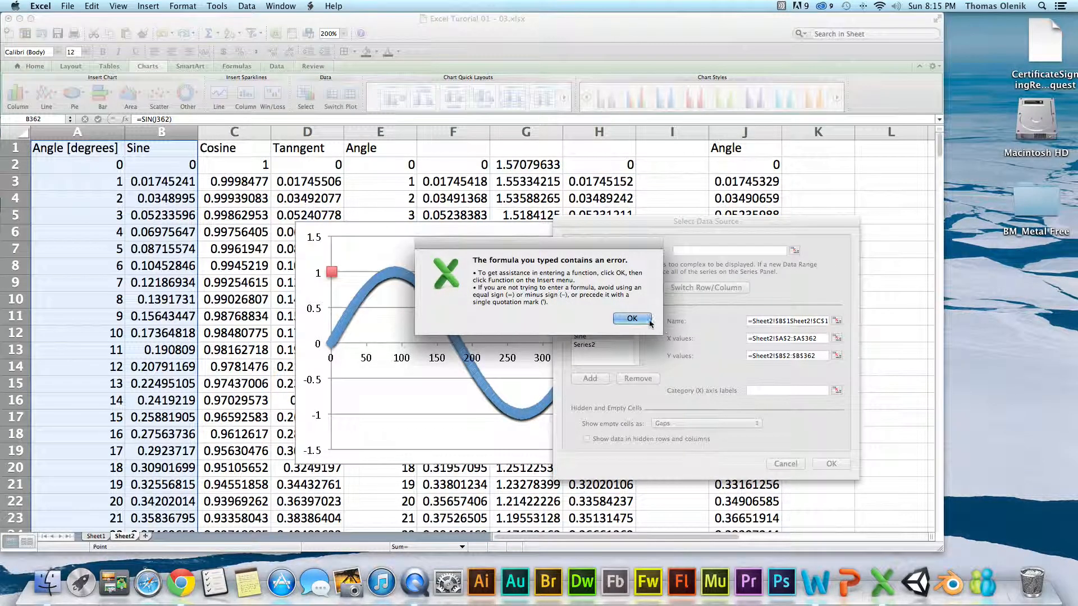
click(631, 318)
click(614, 349)
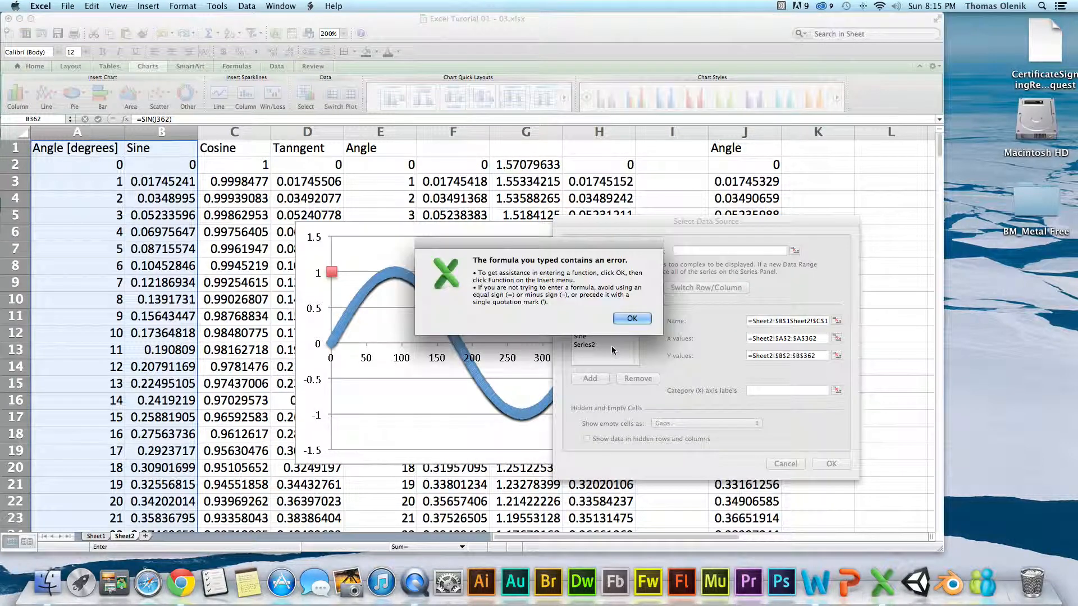
click(631, 318)
click(617, 335)
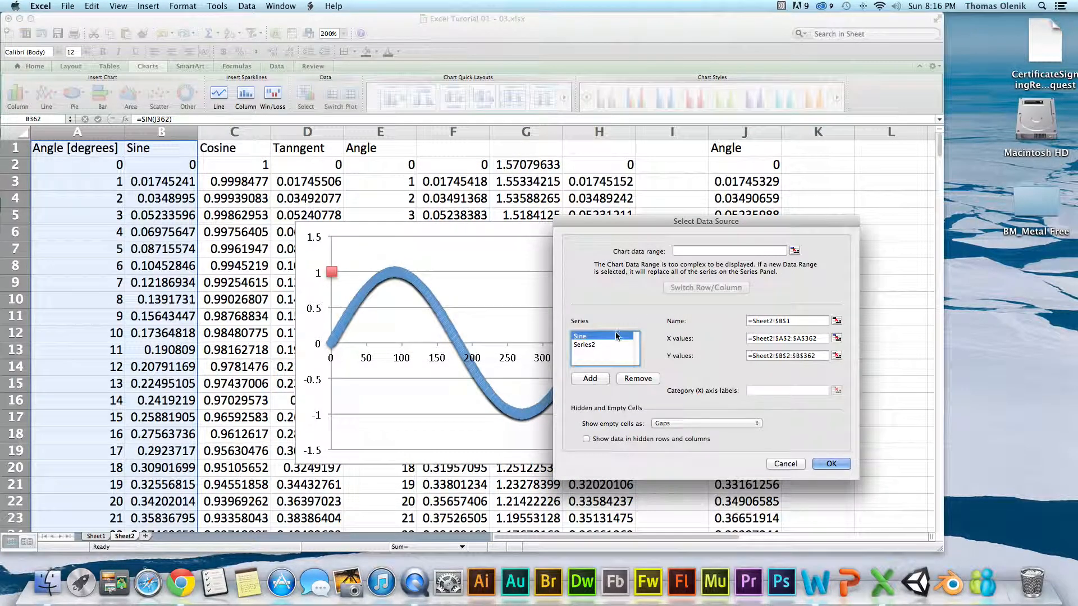
click(836, 321)
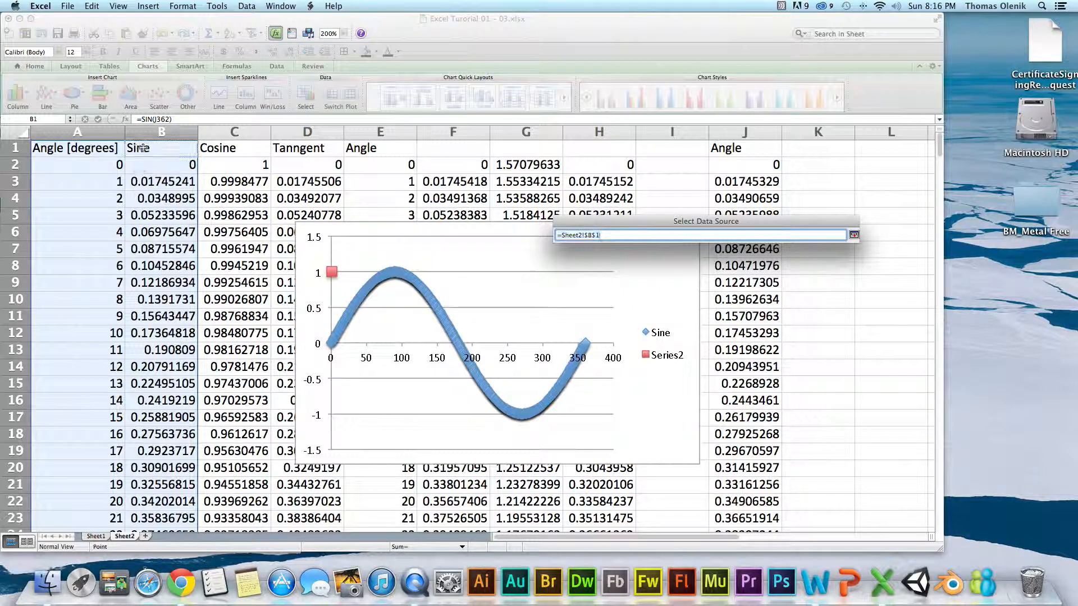
click(854, 234)
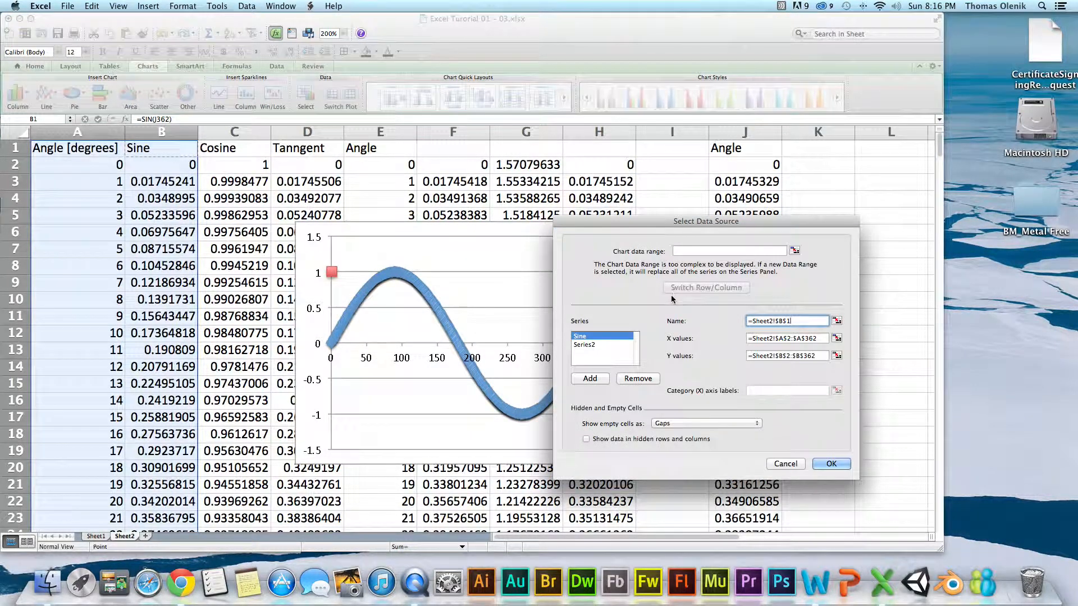
Name the second chart series from the Cosine header in cell C1 of Sheet2.
click(608, 346)
click(836, 321)
click(251, 151)
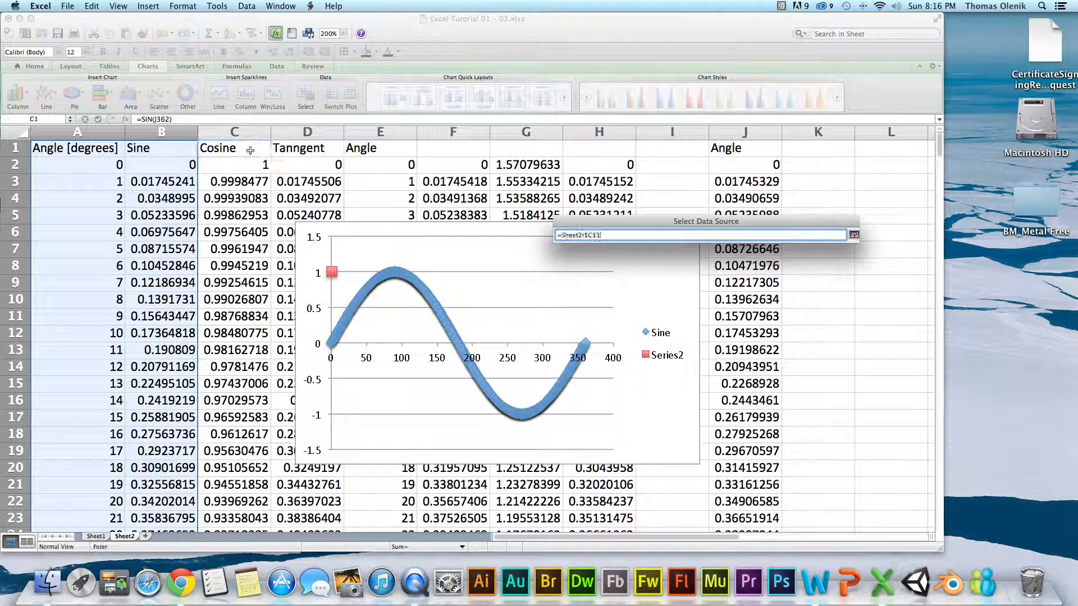
click(853, 236)
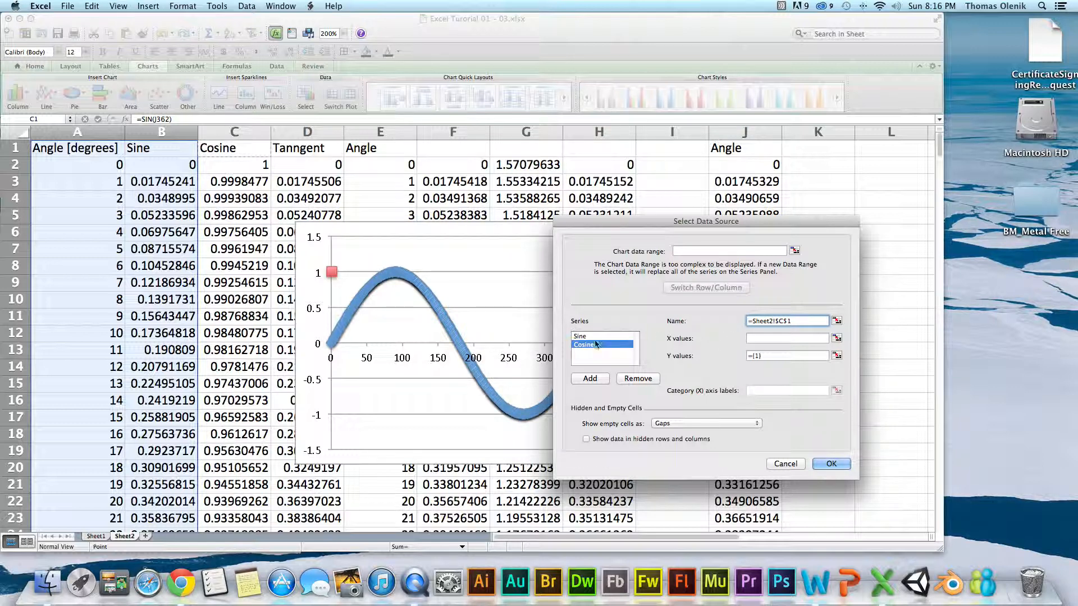
Copy the Sine series' X values reference, =Sheet2!$A$2:$A$362, into the Cosine series' X values.
click(594, 339)
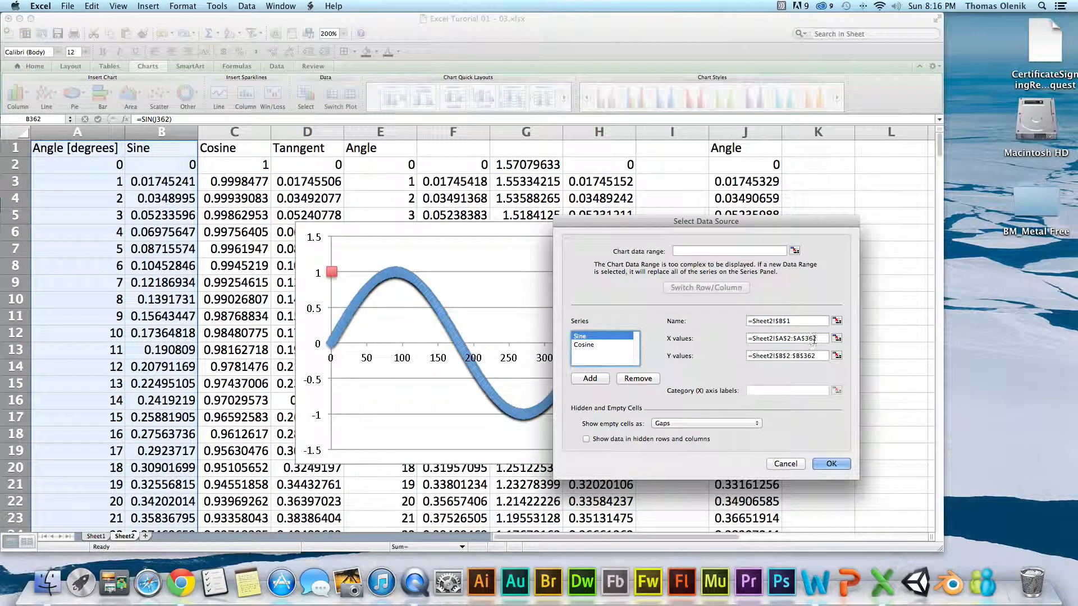
drag(817, 338, 741, 341)
key(super+c)
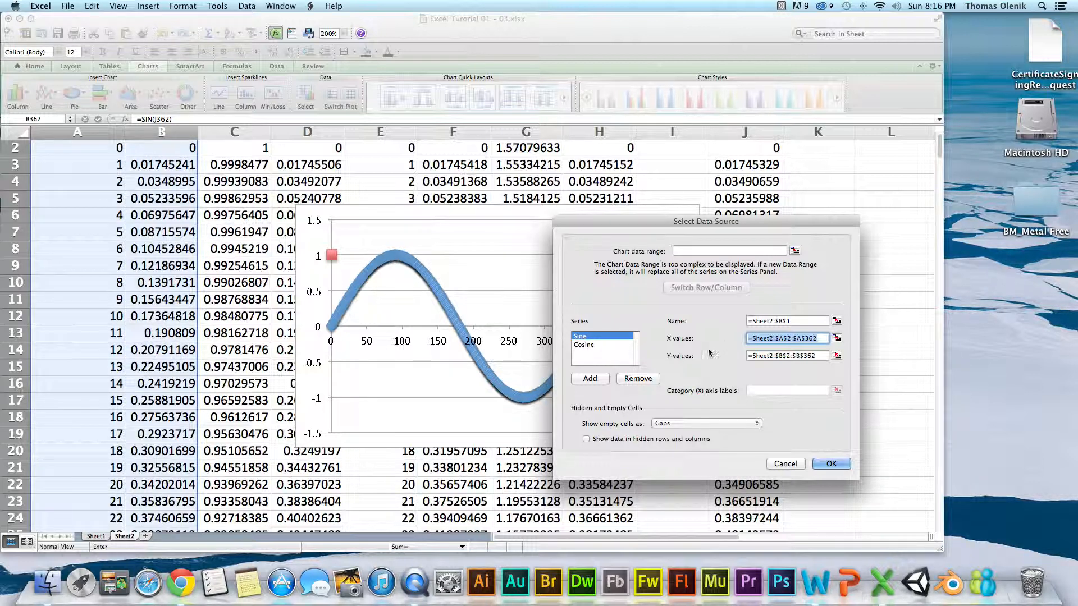
click(627, 346)
click(820, 337)
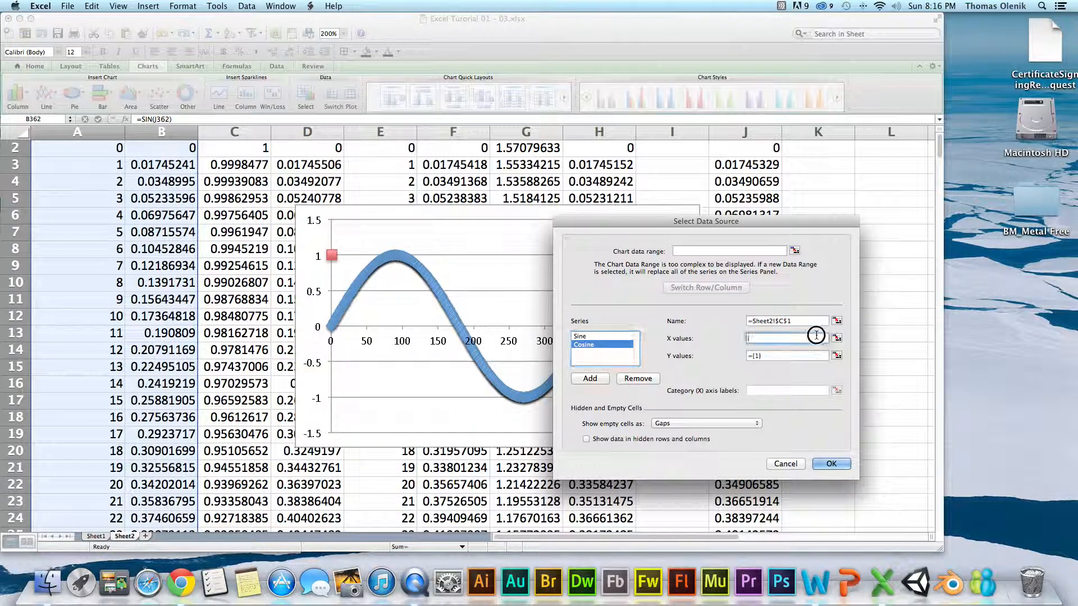
key(super+v)
Set the Cosine series' Y values to =Sheet2!$C$2:$C$362 and apply the data source changes.
drag(769, 356, 739, 355)
key(super+v)
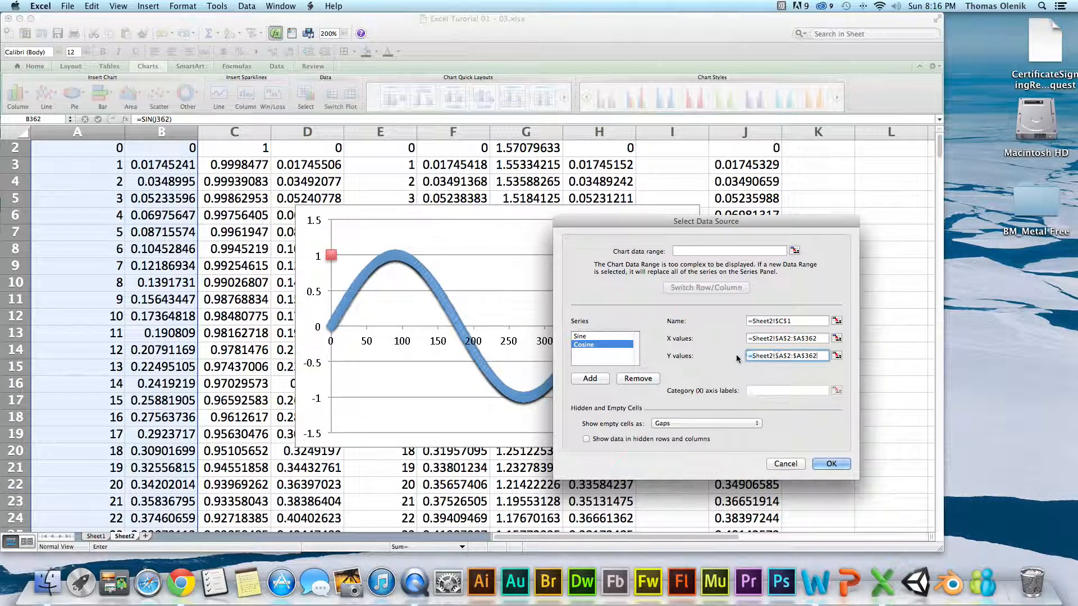
click(782, 357)
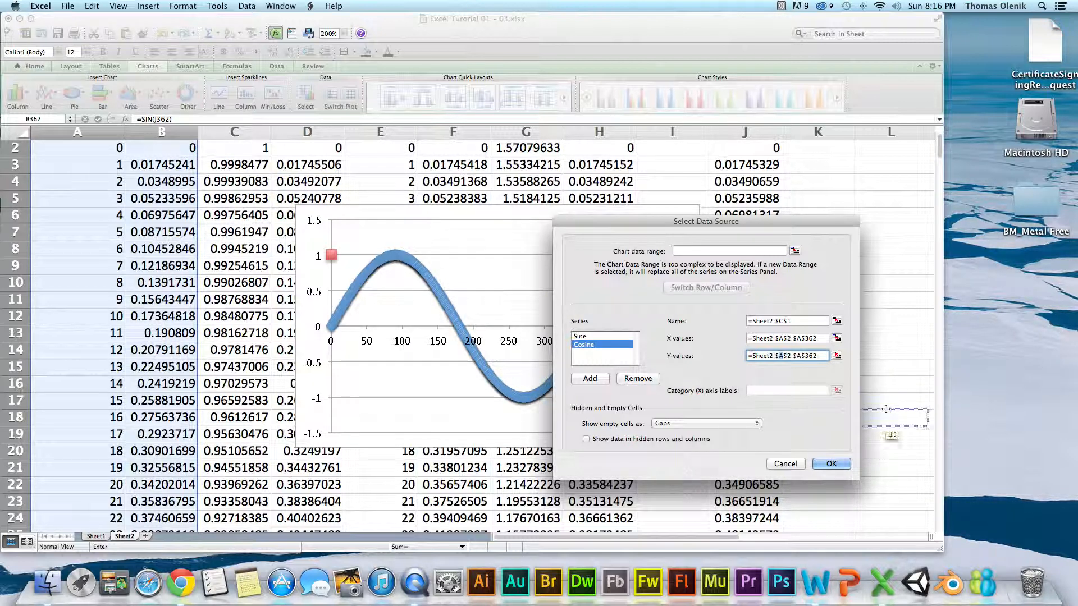
text(C)
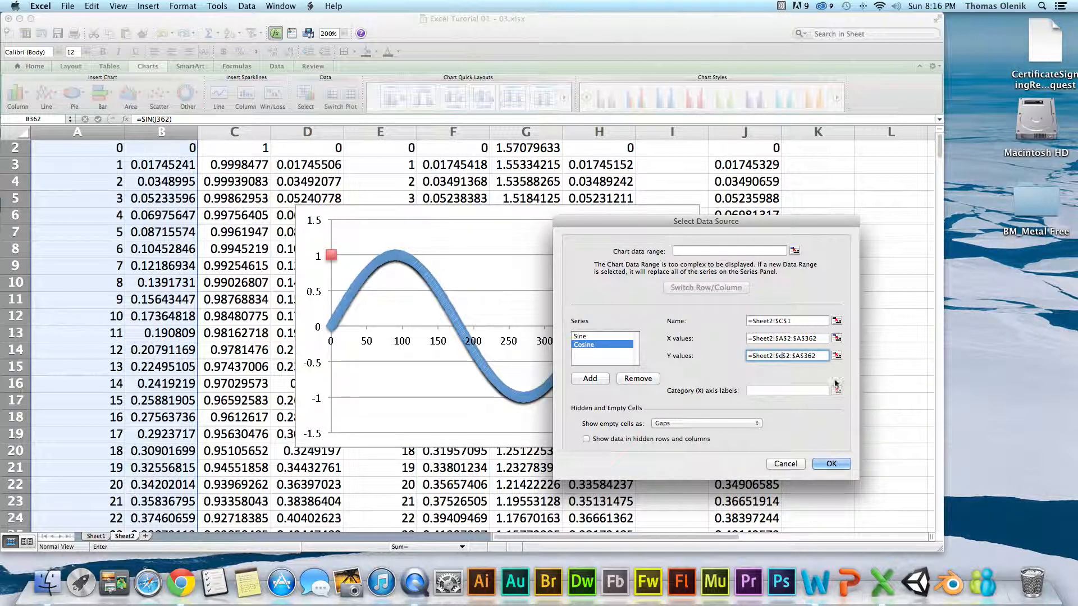
click(797, 356)
click(786, 339)
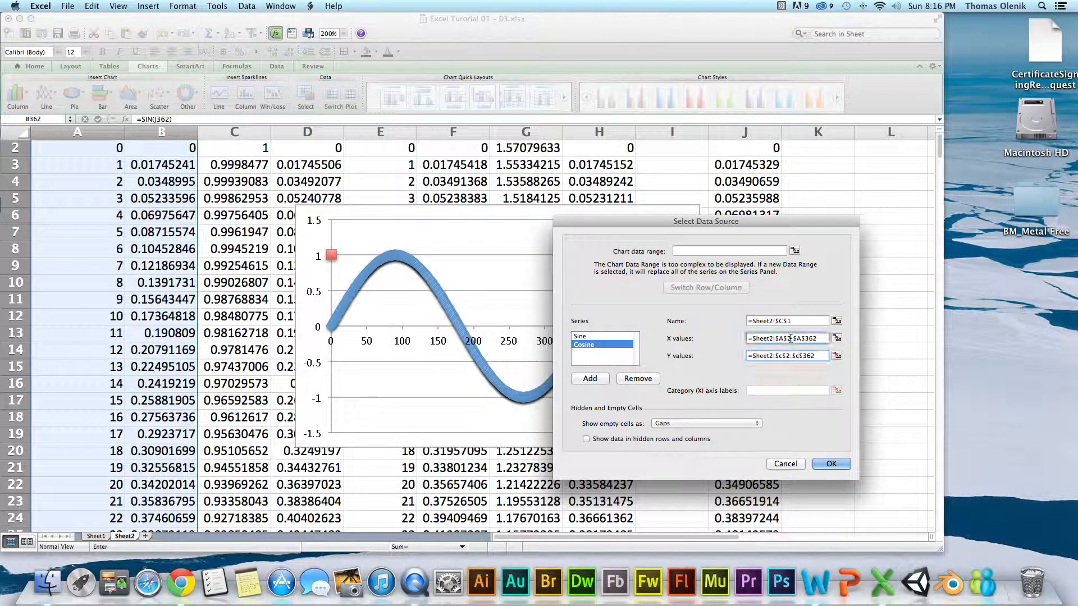
click(831, 464)
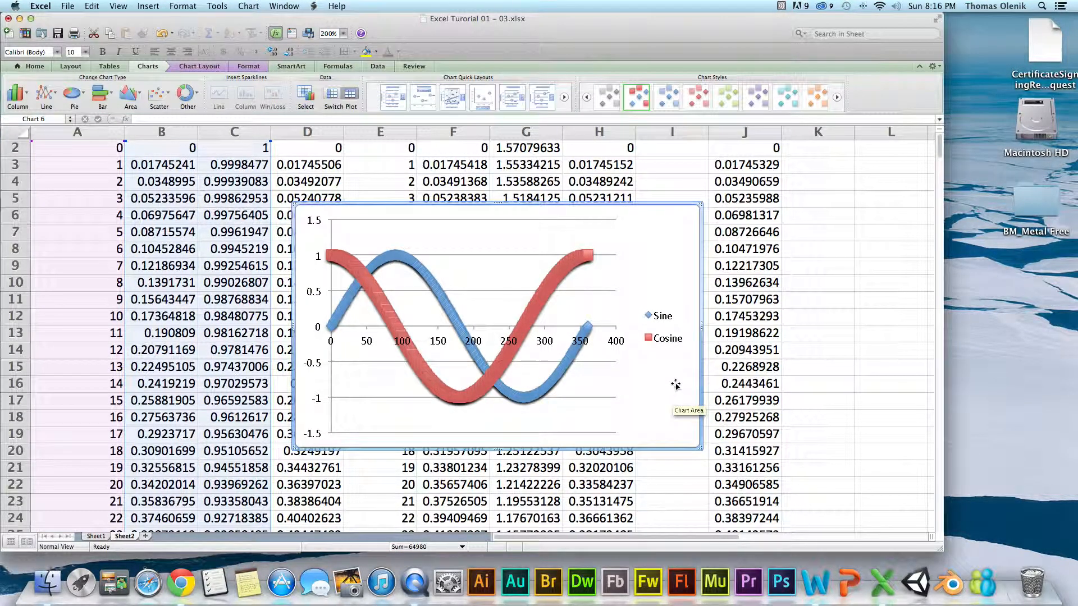
Reopen the chart's data source settings and add a third series named from the Tanngent header in cell D1.
right_click(661, 267)
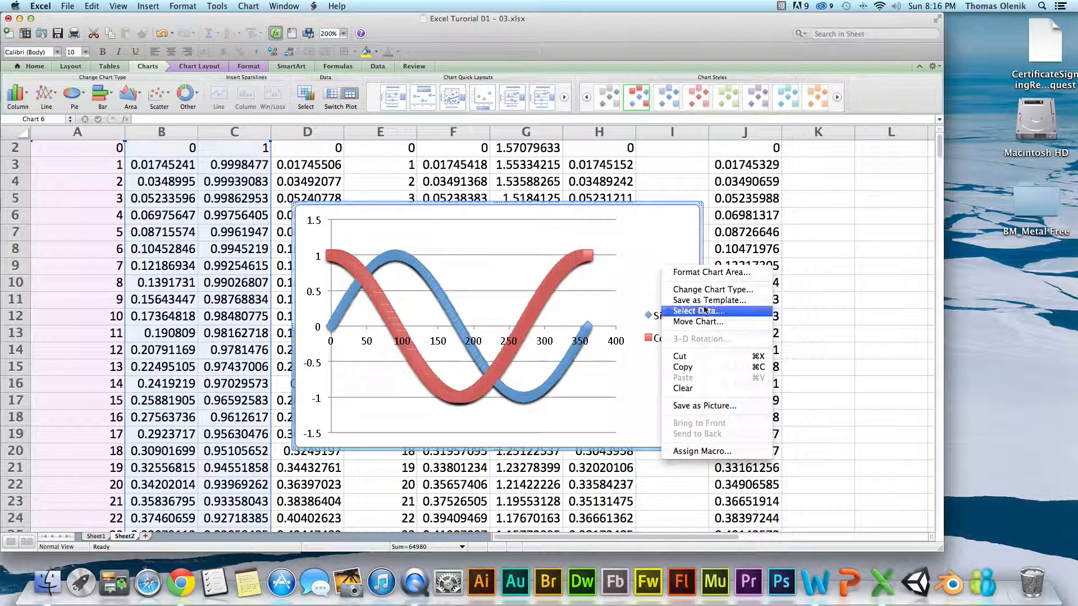
click(724, 314)
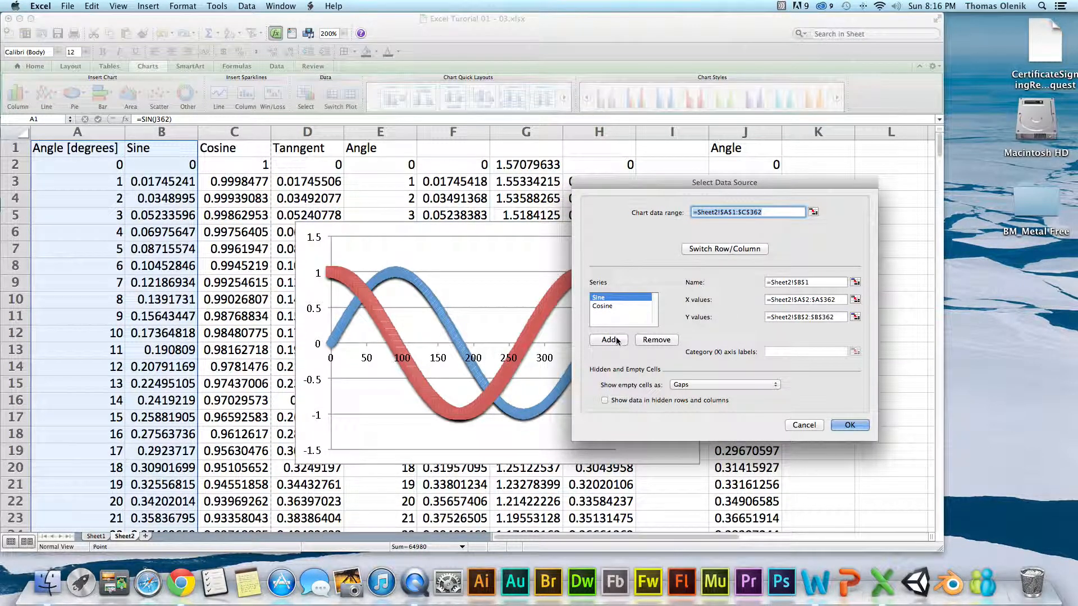
click(618, 341)
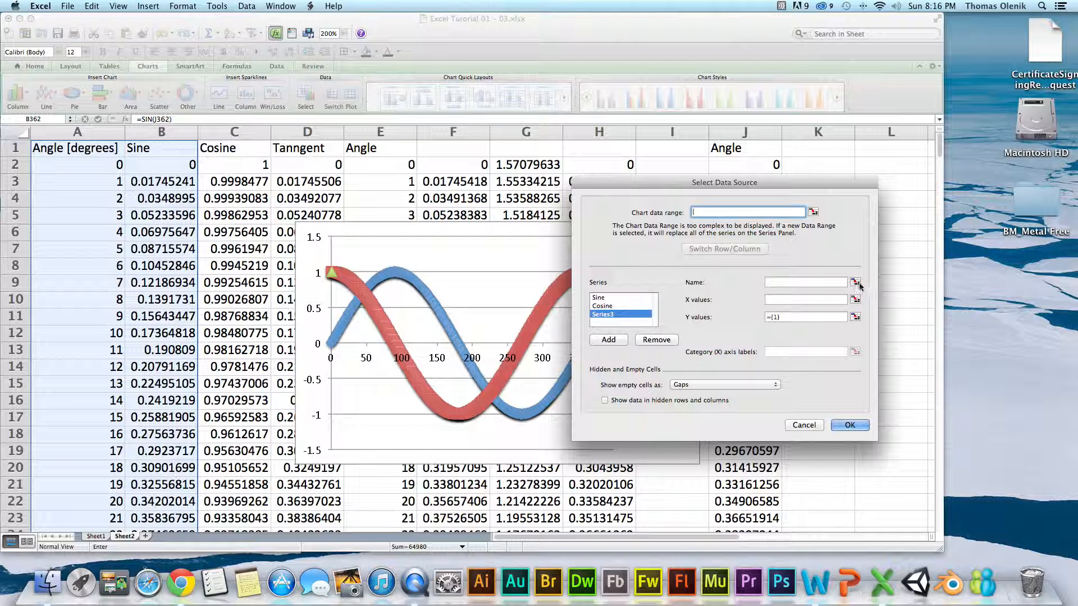
click(856, 283)
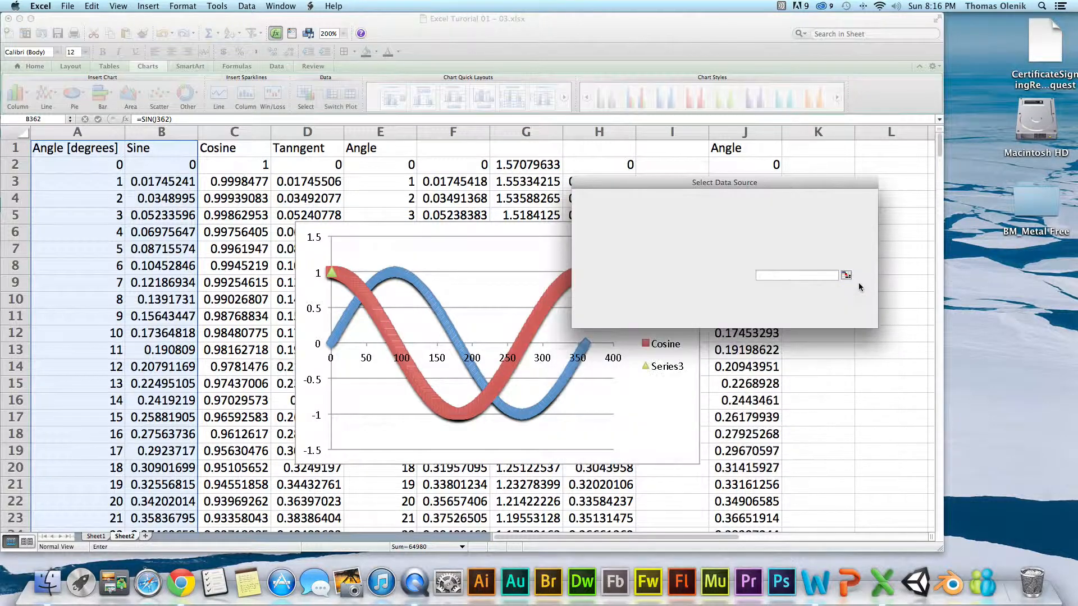
click(338, 149)
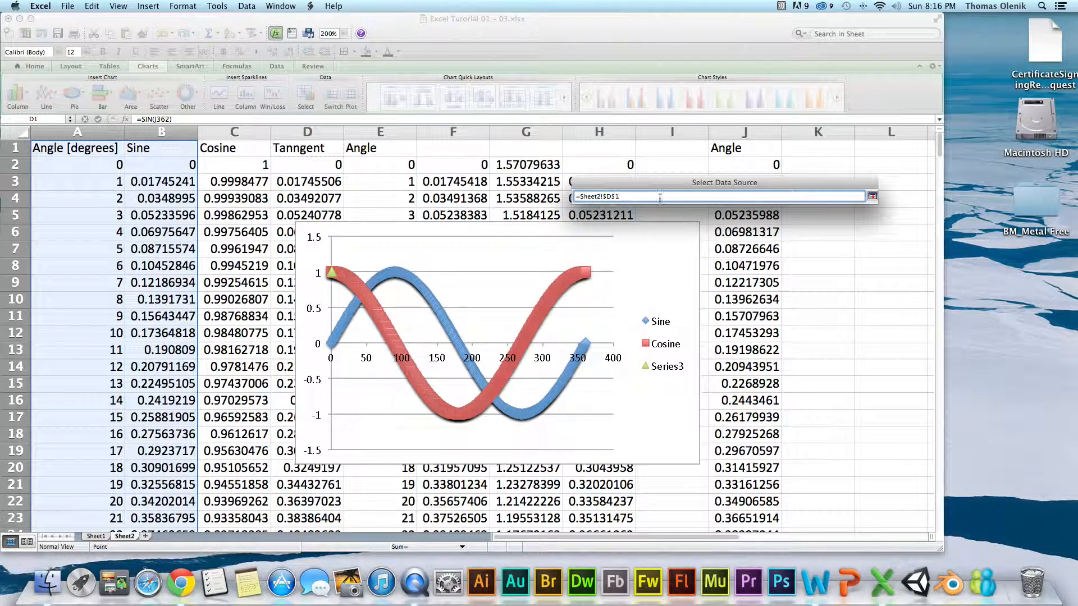
click(873, 196)
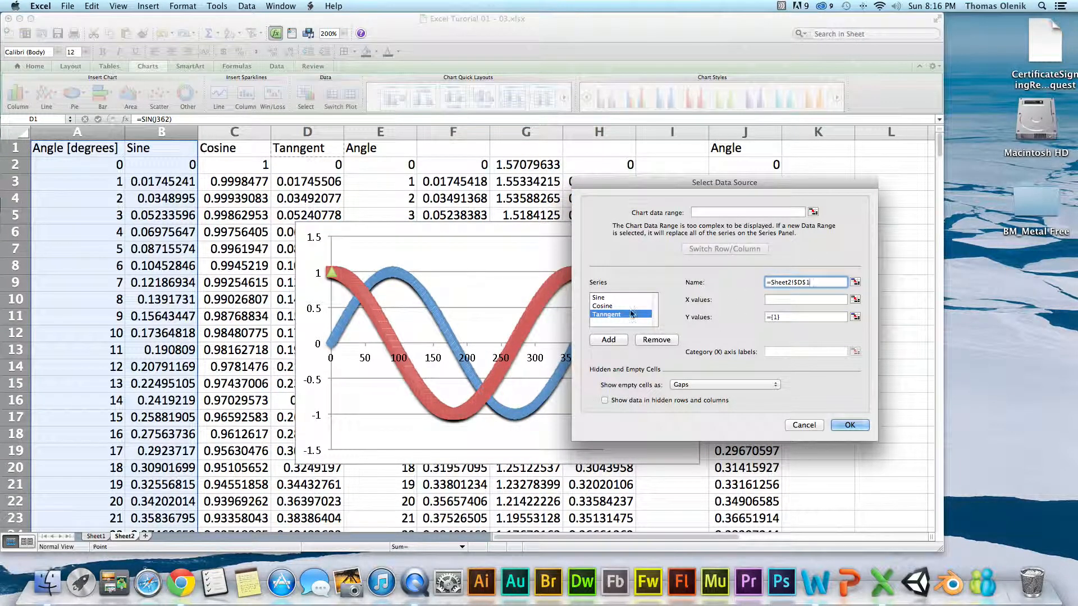
Set the Tanngent series' X values to =Sheet2!$A$2:$A$362, the same range the Cosine series uses.
click(612, 306)
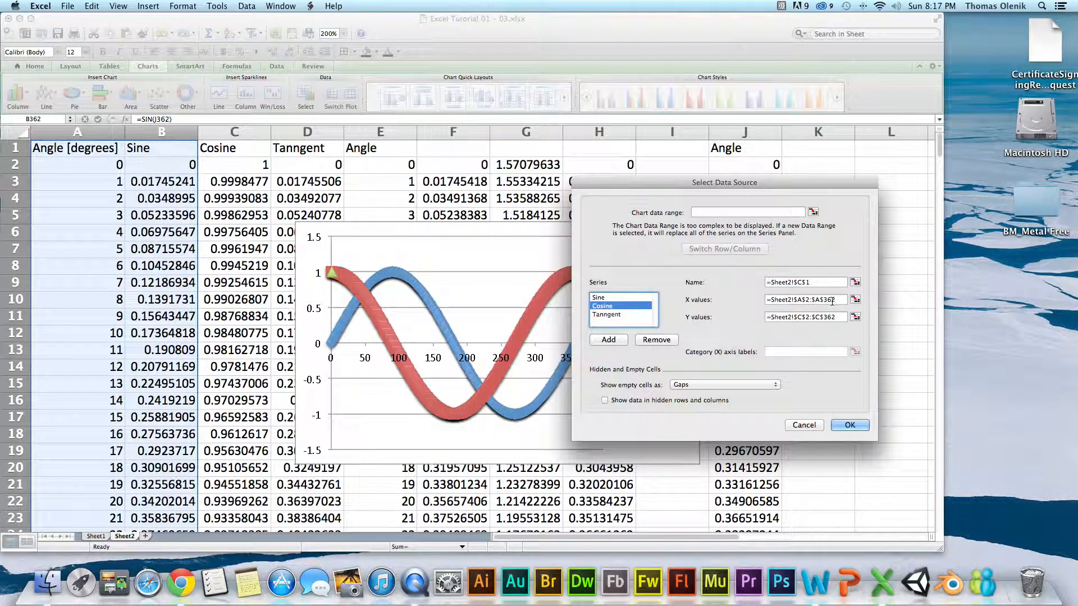
click(640, 315)
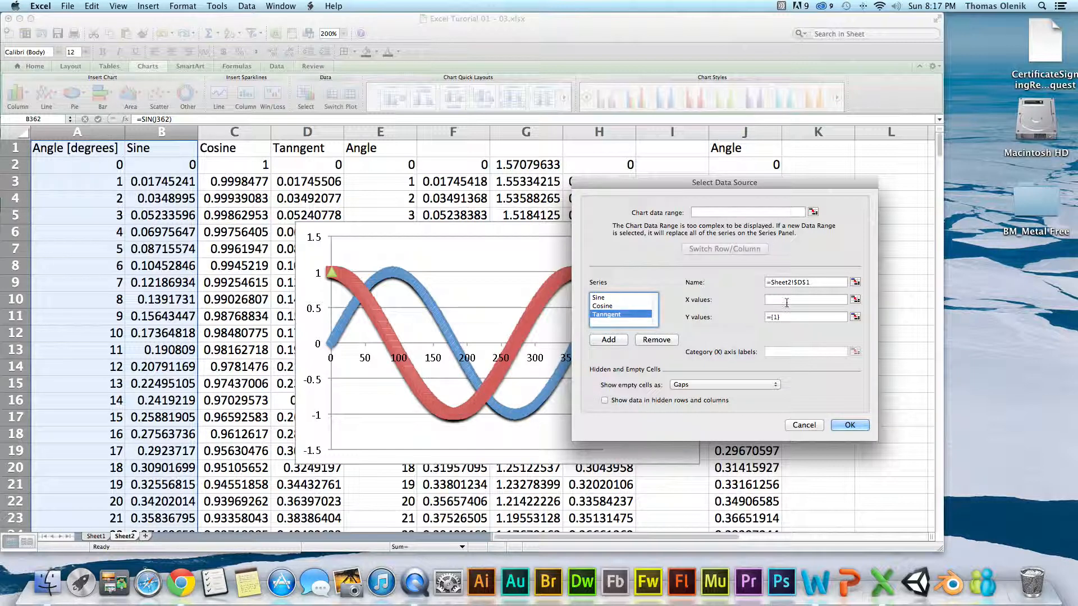
click(787, 299)
text(=Sheet2!$A$2:$A$362)
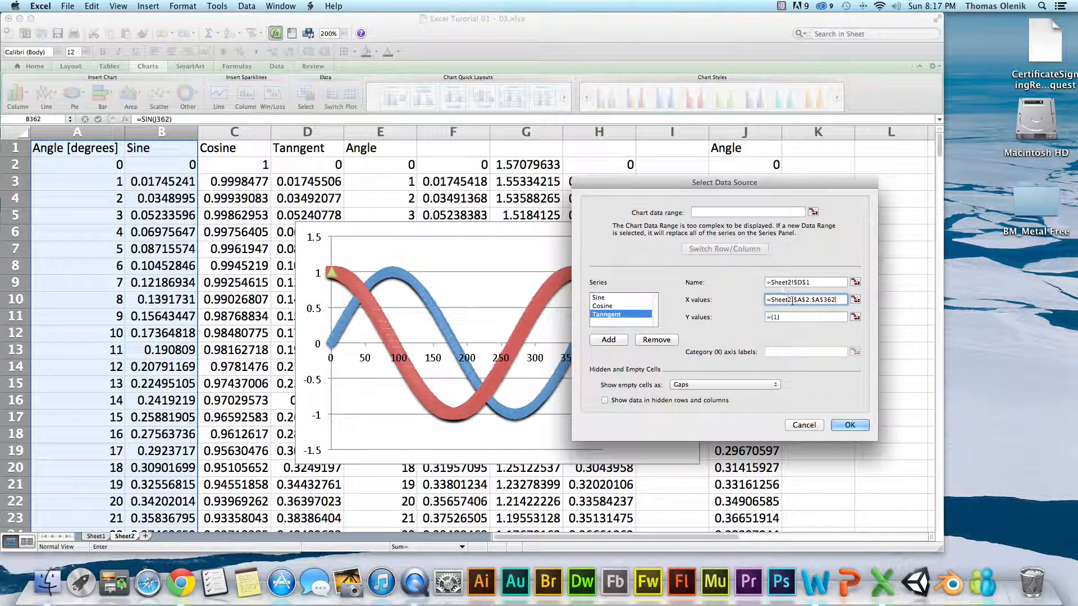
Set the Tanngent series' Y values to rows 2 to 362 of column D and apply the data source changes.
click(776, 316)
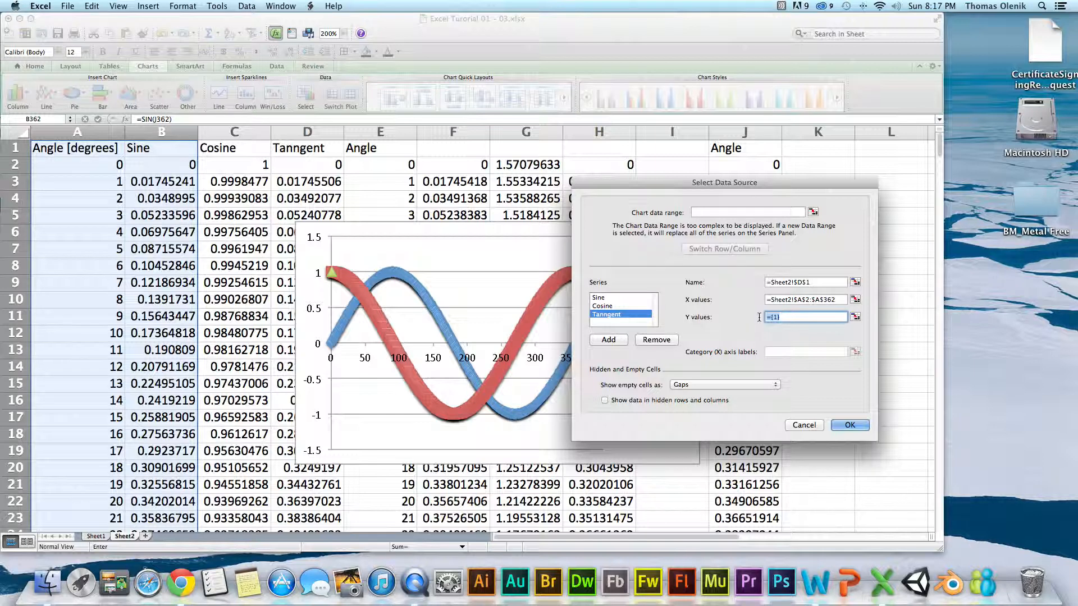
text(=Sheet2!$A$2:$A$362)
click(800, 318)
key(BackSpace)
text(d)
click(817, 318)
click(848, 426)
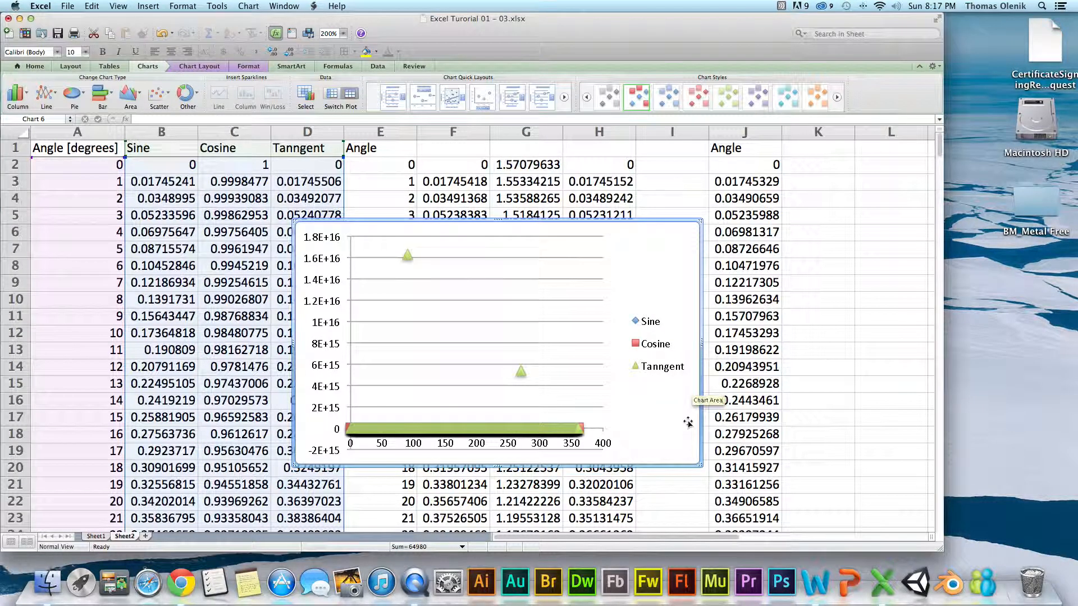
Examine the sine, cosine and tangent values in the rows around 90 degrees to explain the chart's extreme tangent points.
click(546, 213)
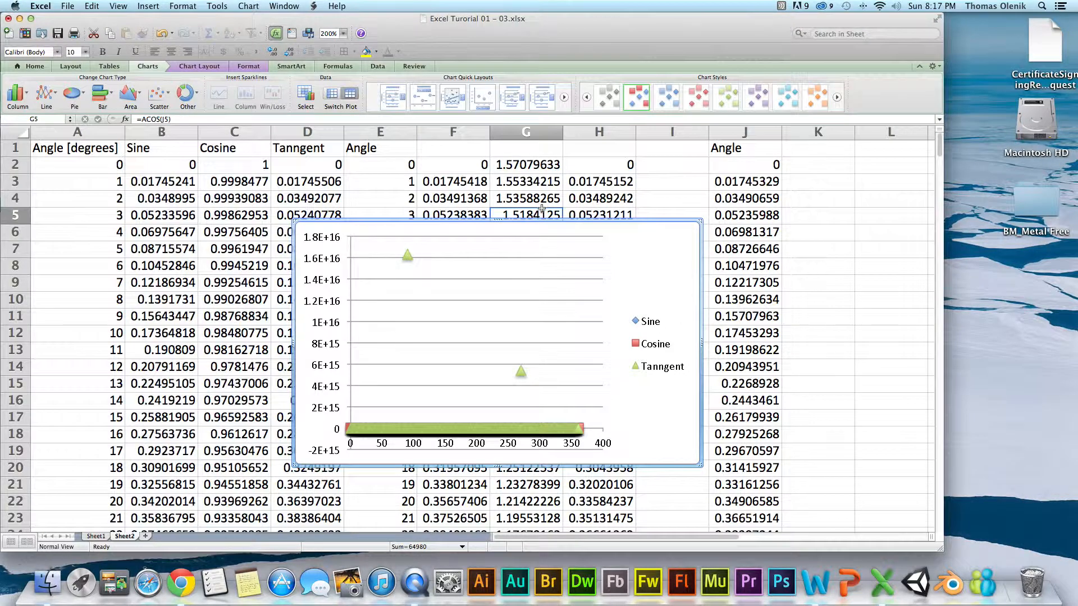
scroll(177, 407, down, 5)
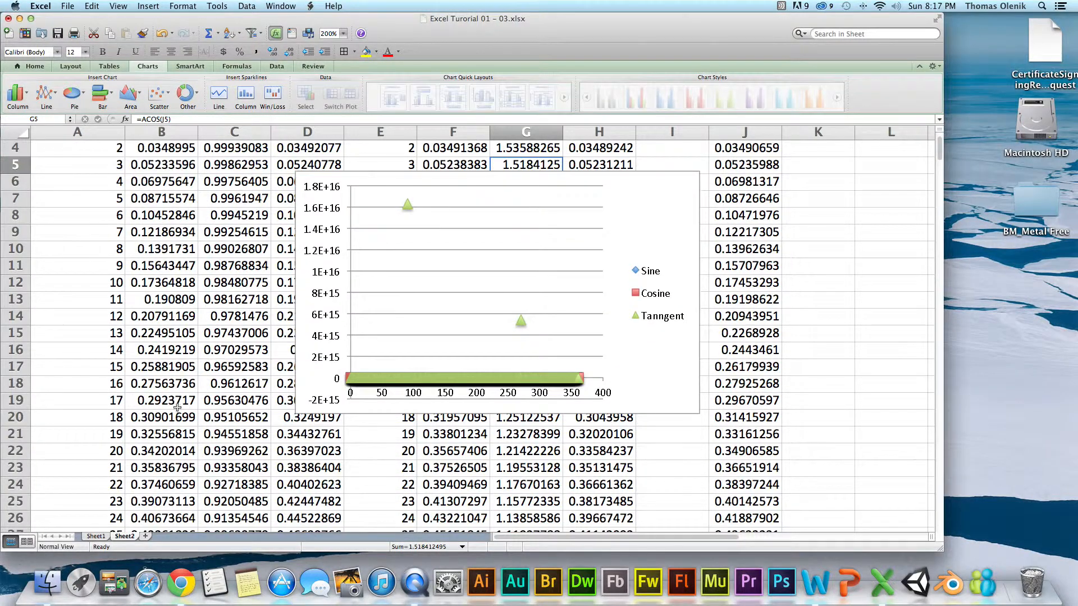
scroll(178, 407, down, 20)
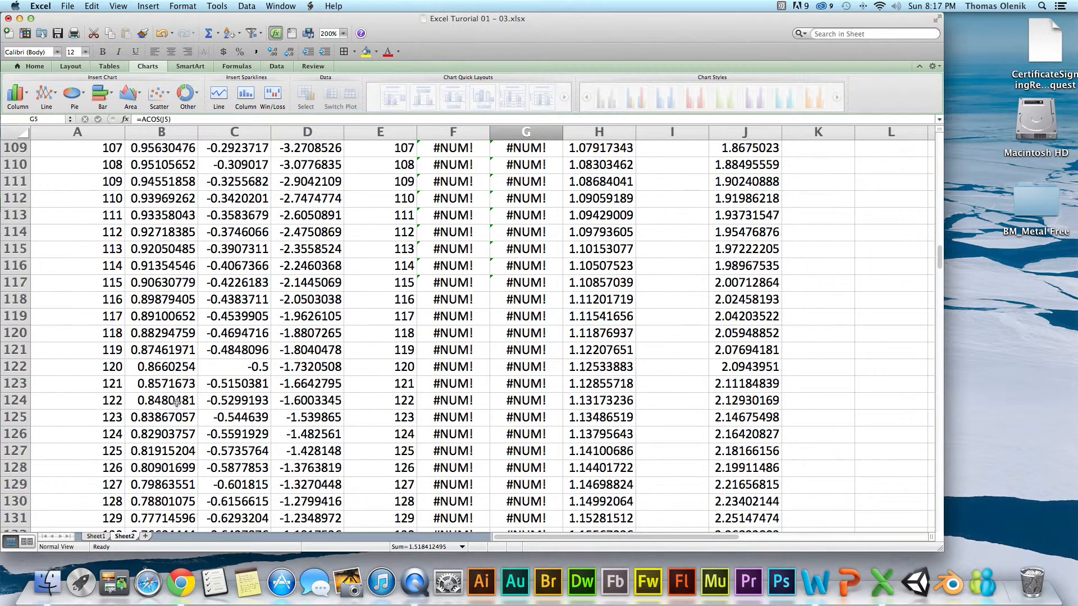
scroll(177, 402, up, 5)
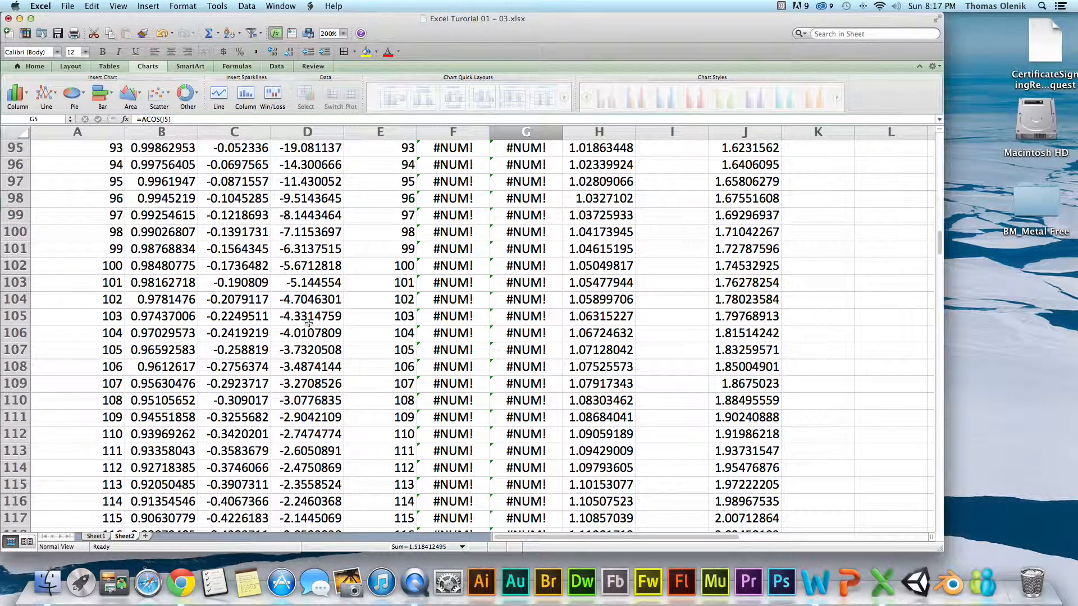
scroll(308, 323, up, 2)
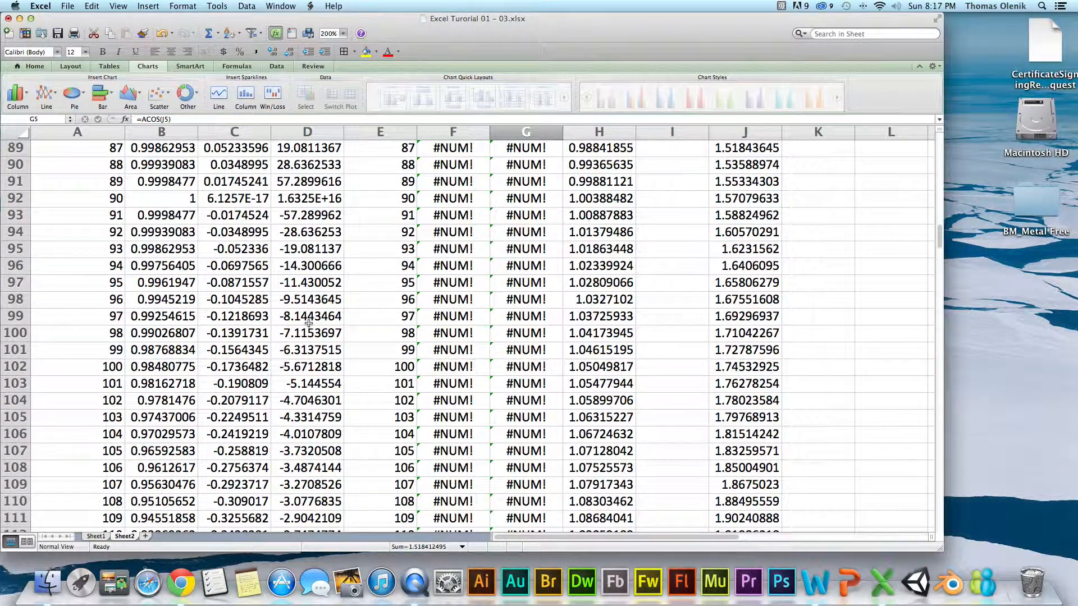
scroll(273, 270, up, 1)
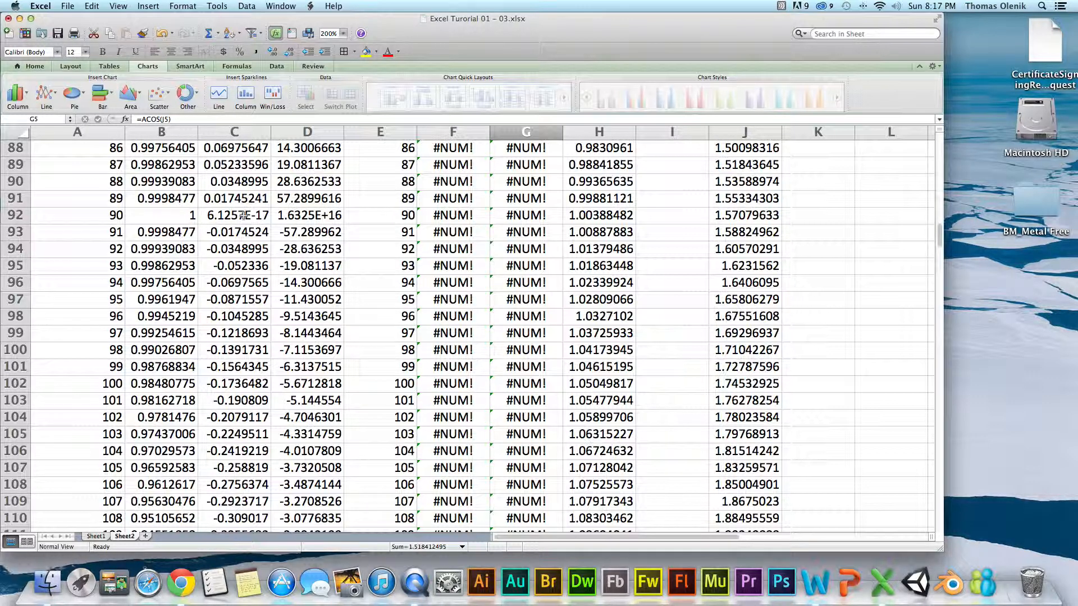
scroll(238, 215, up, 2)
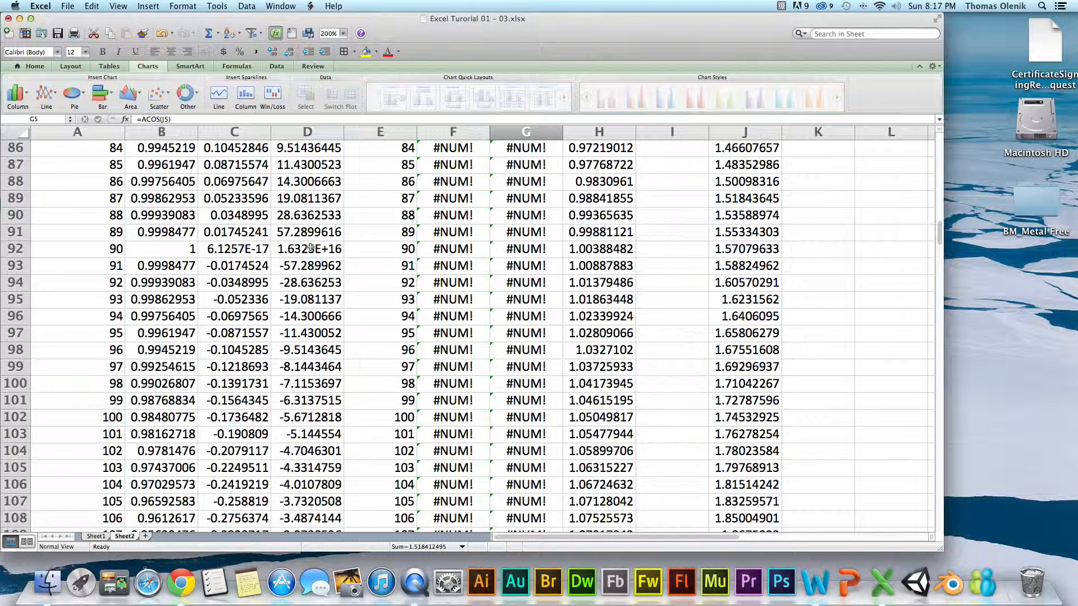
scroll(311, 247, up, 20)
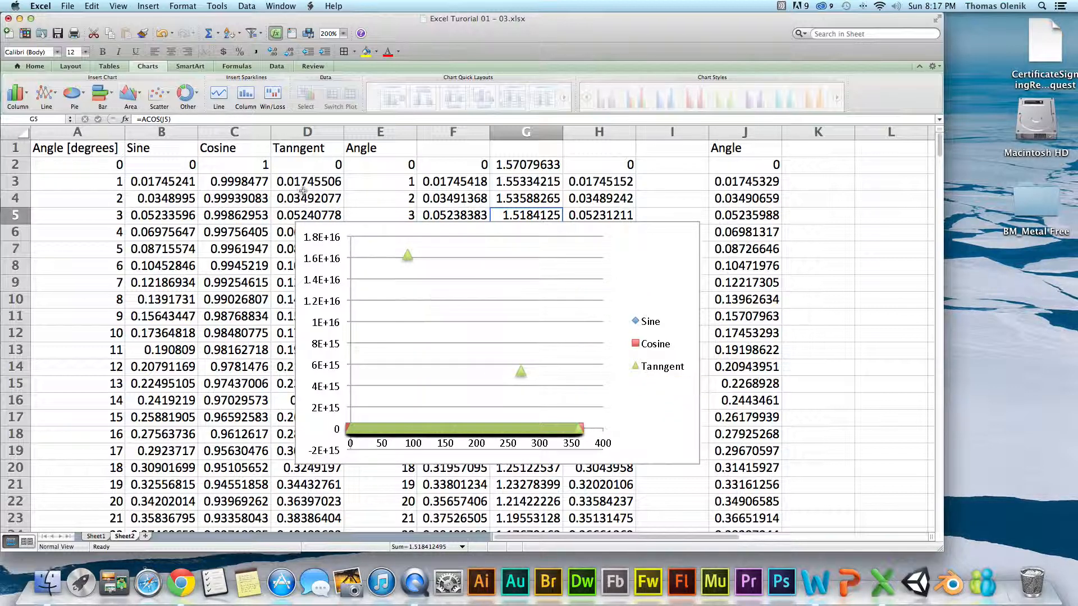
Correct the spelling of the header in cell D1 to Tangent.
click(295, 152)
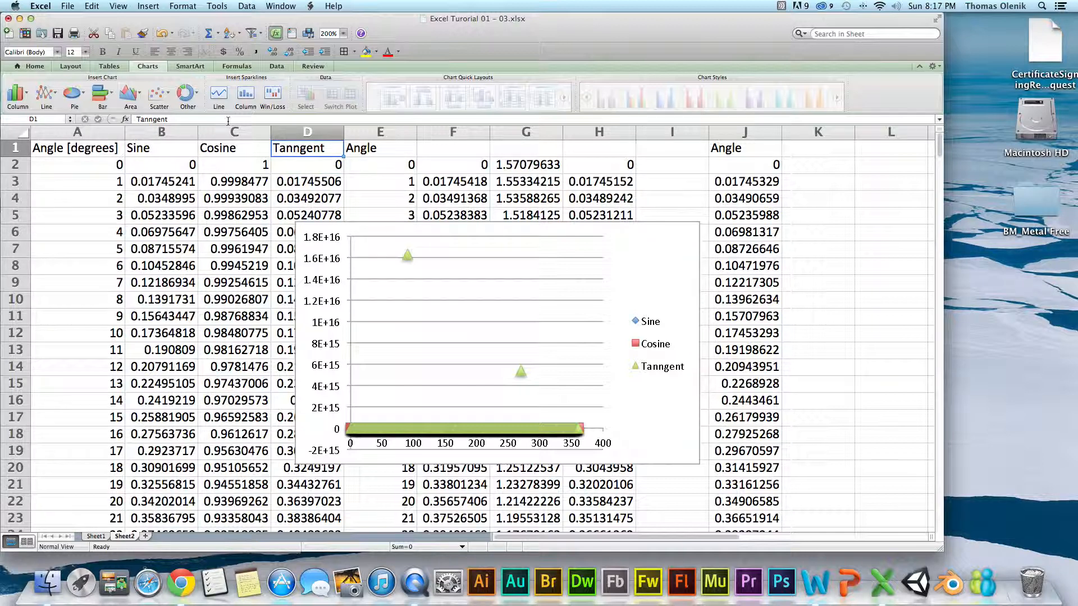
double_click(293, 149)
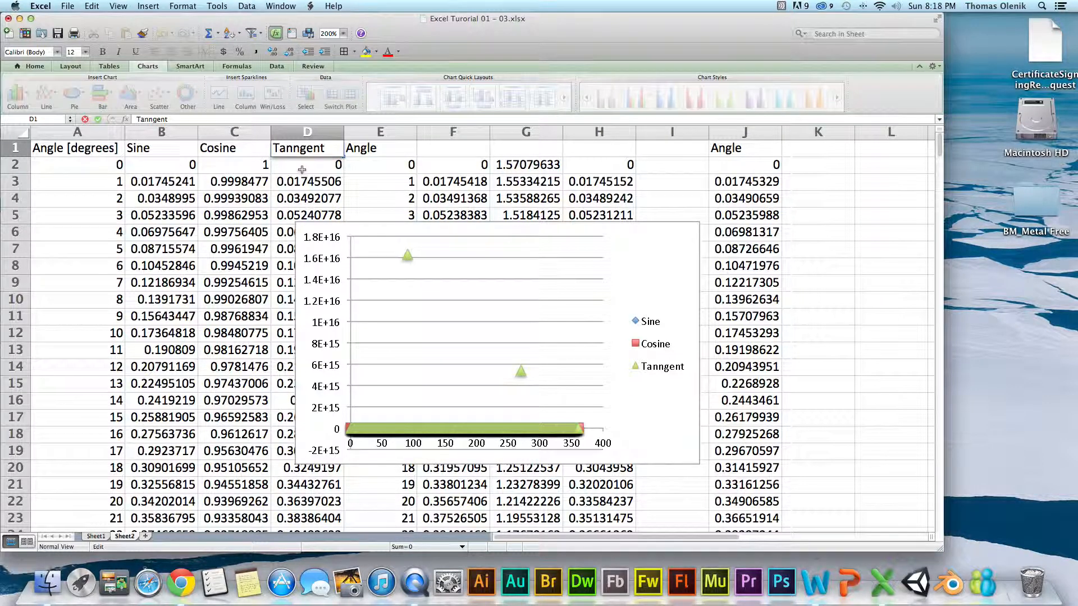
key(BackSpace)
click(302, 170)
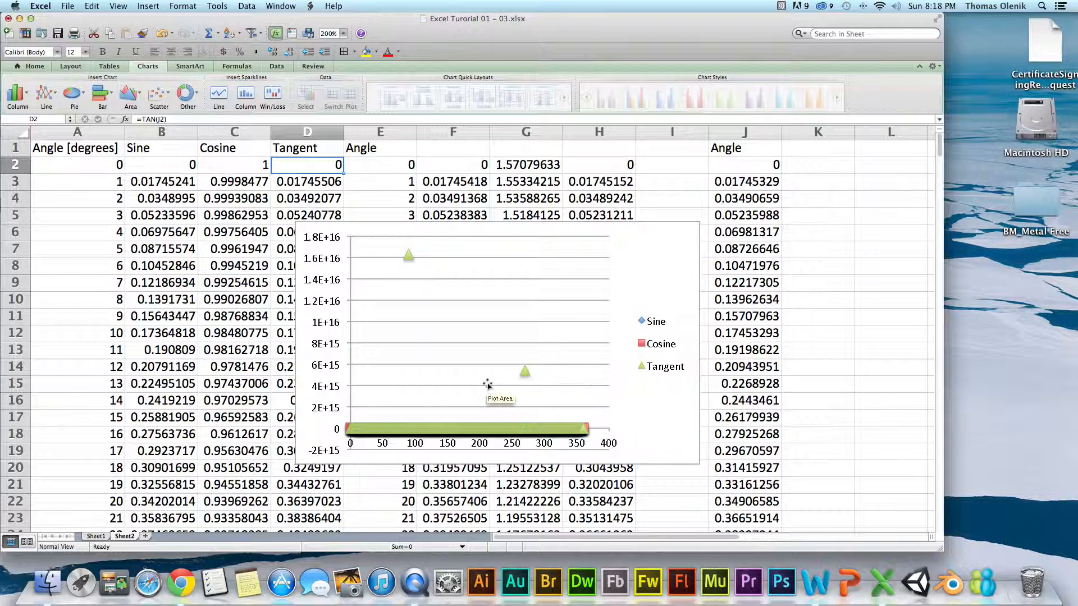
Plot the Tangent series on the secondary axis and move the chart off columns A to E.
right_click(524, 374)
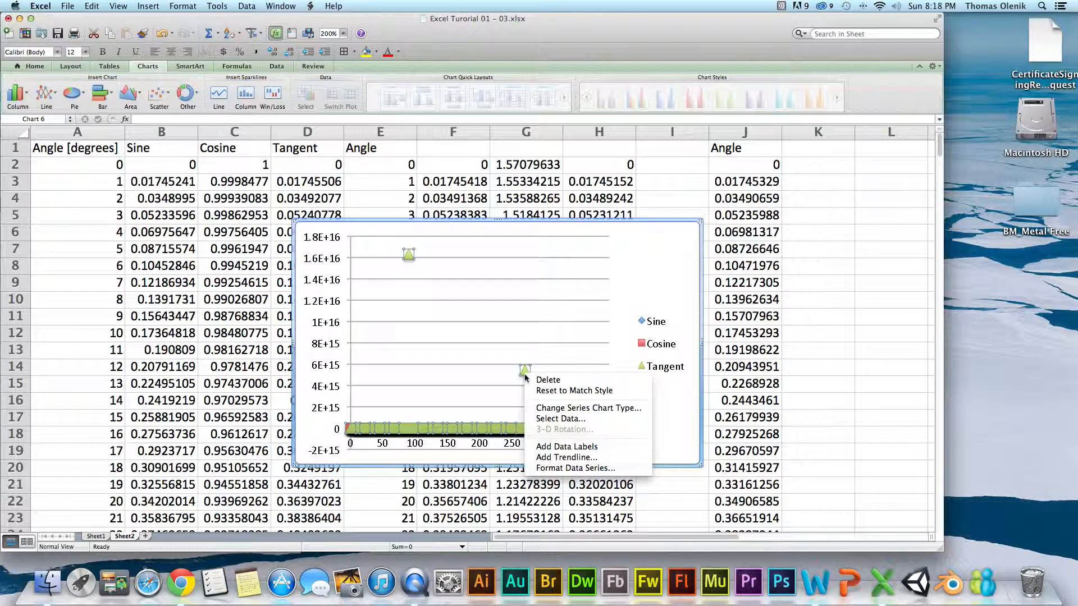
click(560, 469)
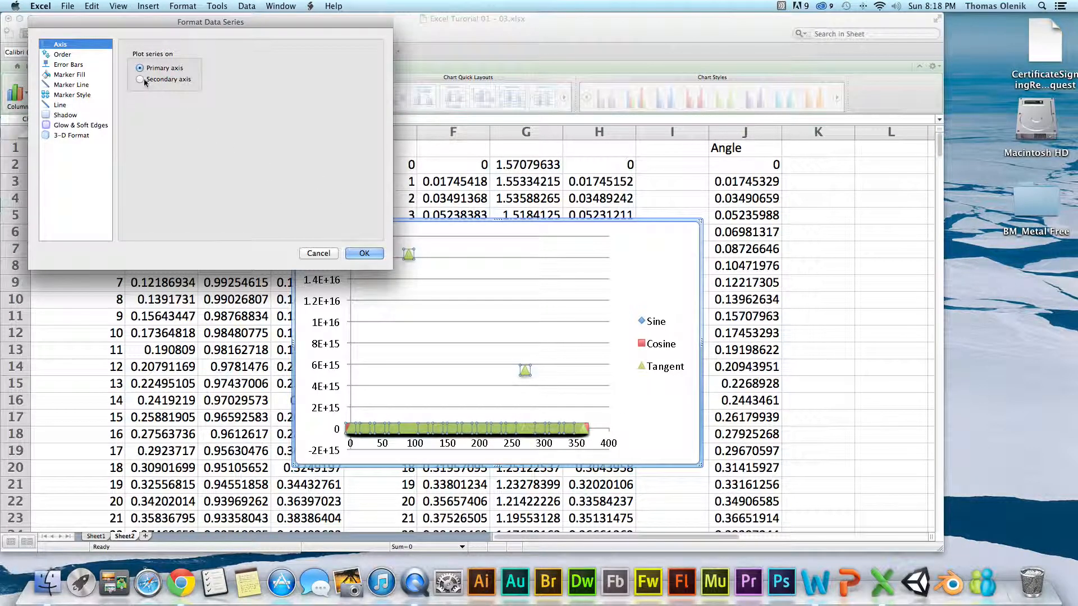
click(140, 79)
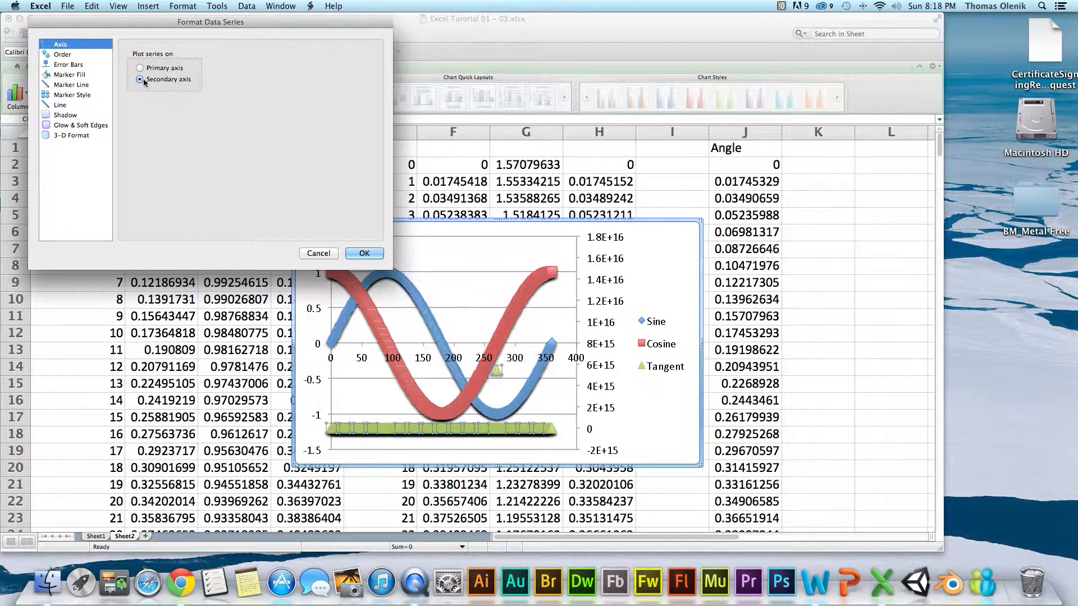
click(365, 253)
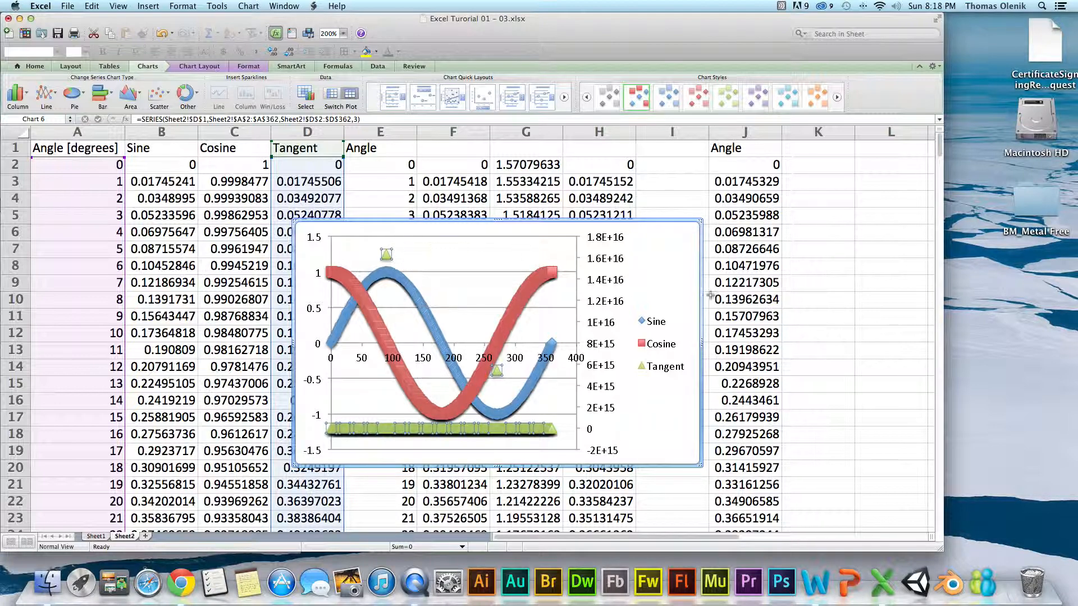
drag(644, 255, 788, 219)
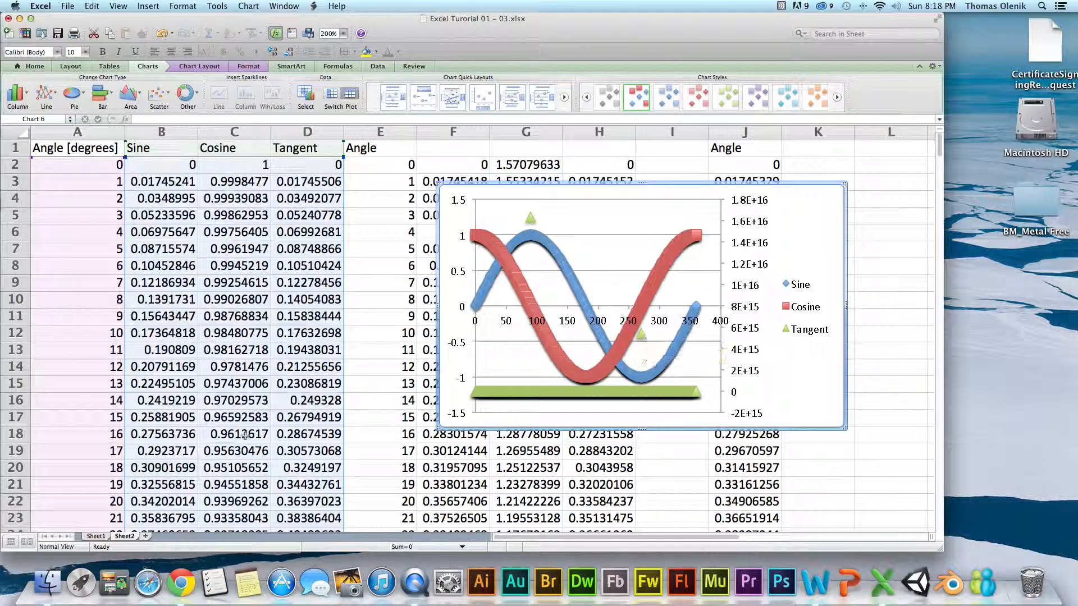
Delete the whole row for the 90-degree angle, row 92, from the data.
click(195, 438)
scroll(197, 442, down, 3)
scroll(198, 442, down, 20)
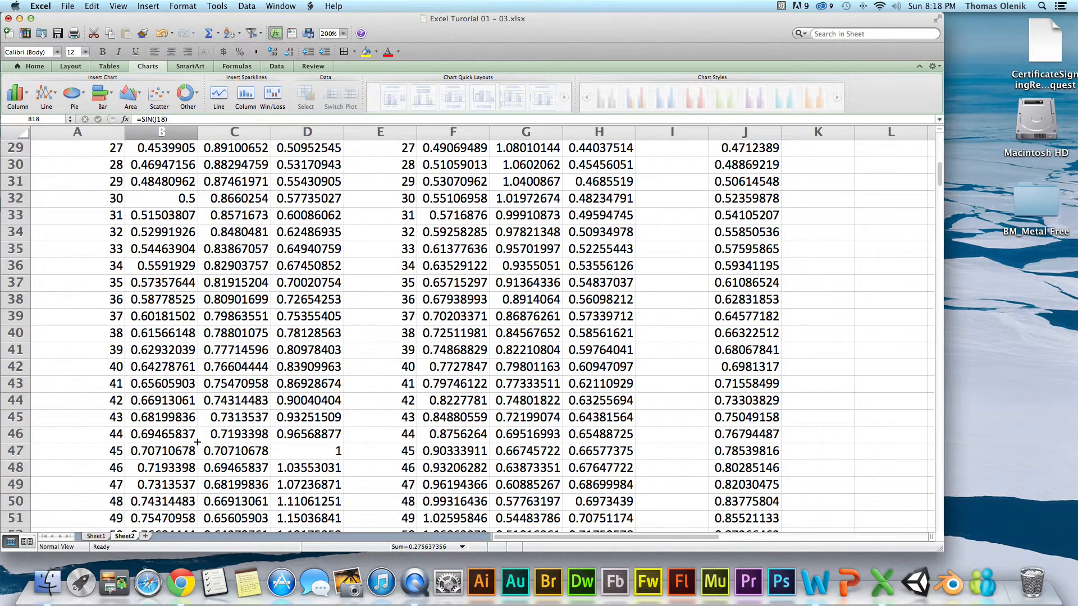
scroll(198, 442, down, 5)
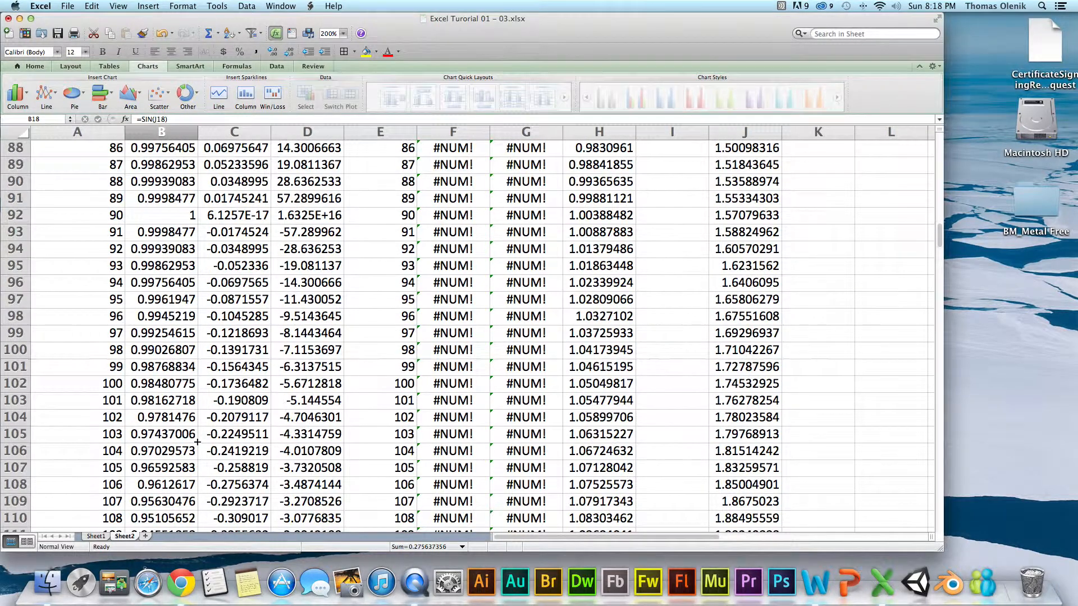
scroll(197, 420, up, 2)
scroll(182, 411, up, 1)
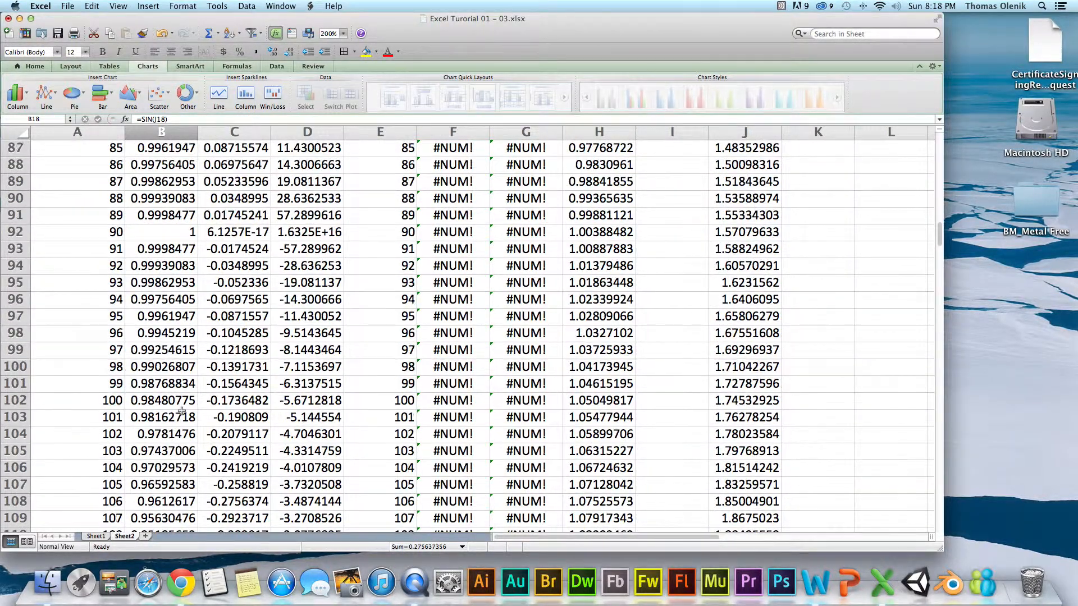
click(15, 234)
right_click(15, 234)
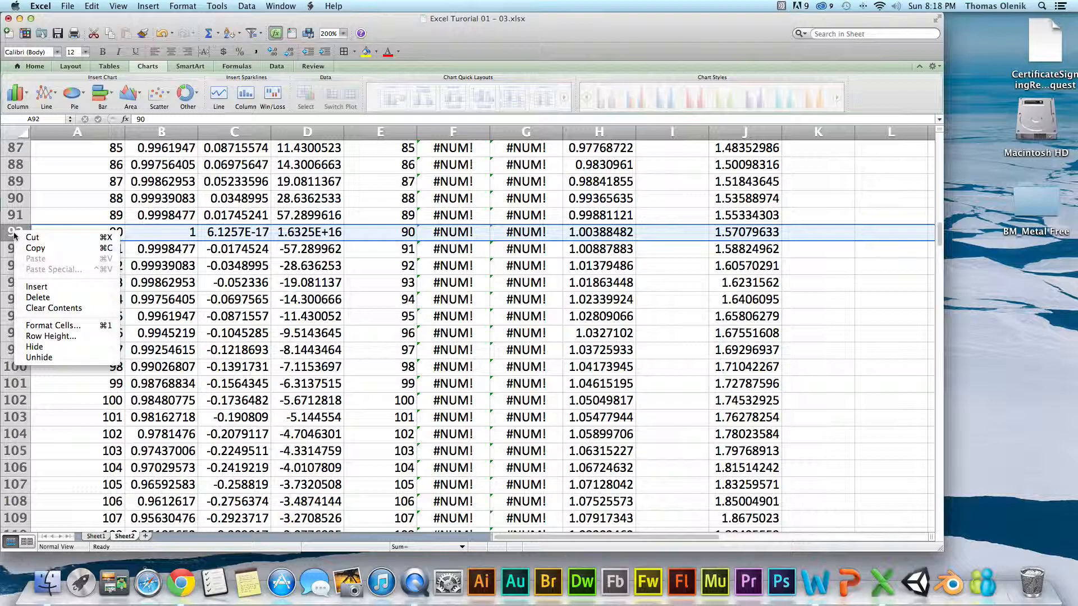
click(58, 297)
Delete the whole row for the 270-degree angle, row 271, from the data.
scroll(96, 372, down, 20)
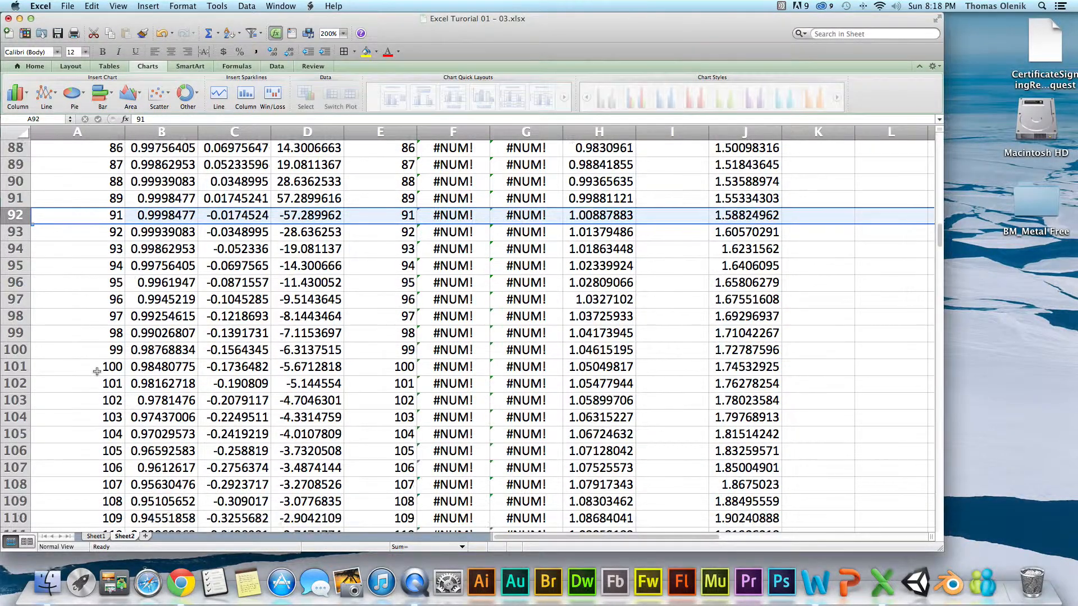
scroll(96, 425, down, 20)
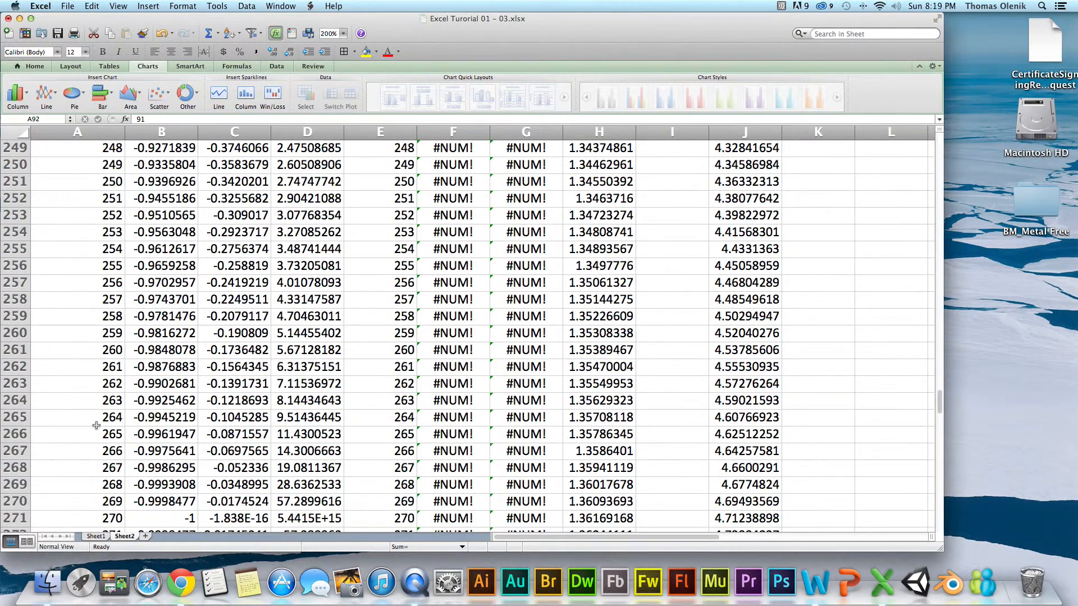
scroll(96, 426, down, 10)
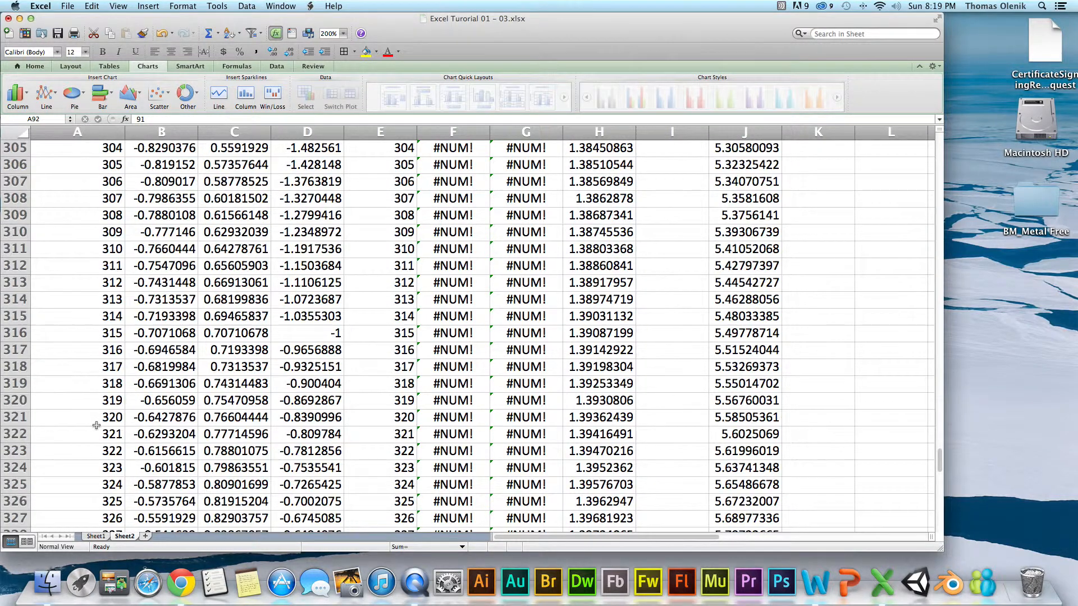
scroll(96, 426, down, 1)
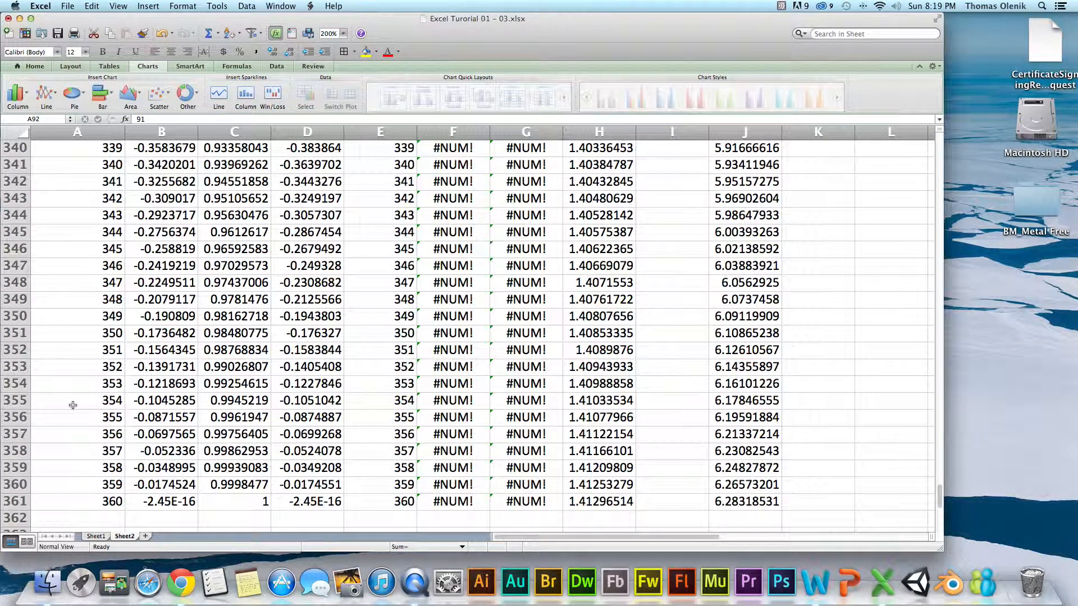
scroll(73, 405, up, 1)
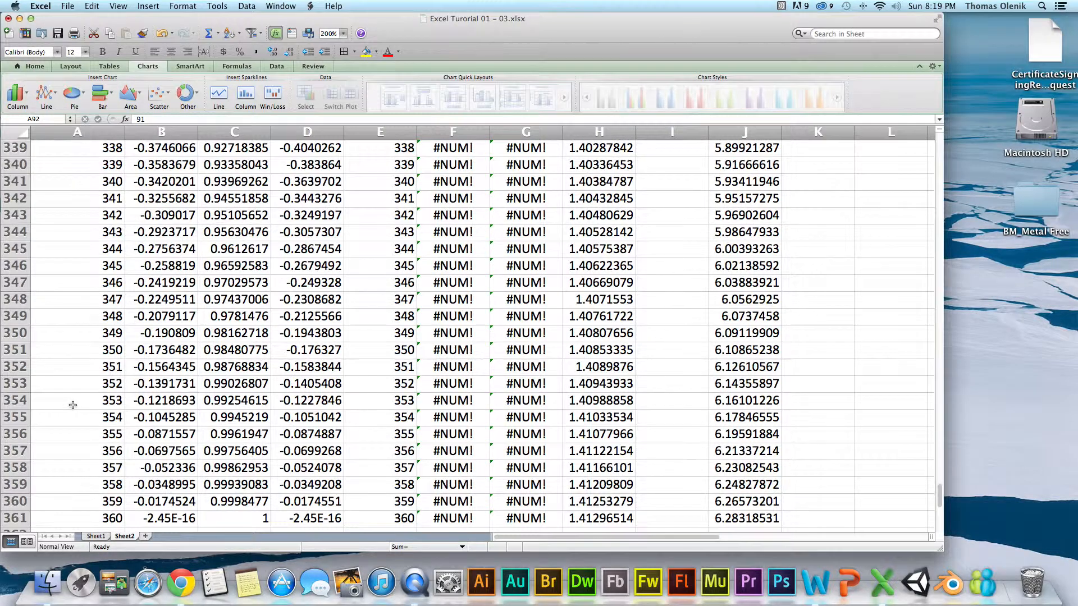
scroll(73, 406, up, 20)
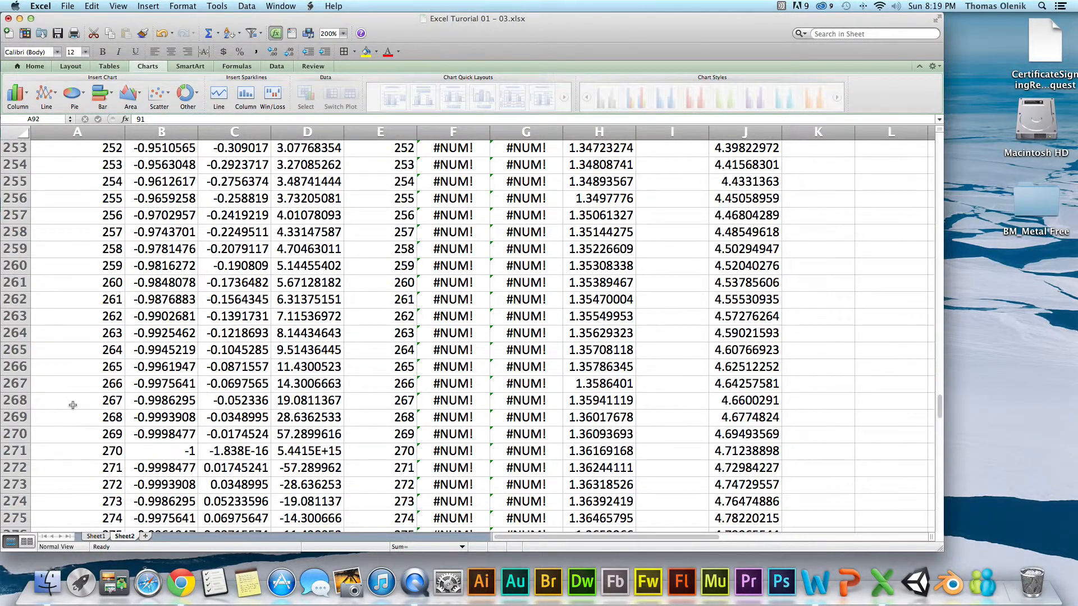
click(21, 452)
right_click(20, 451)
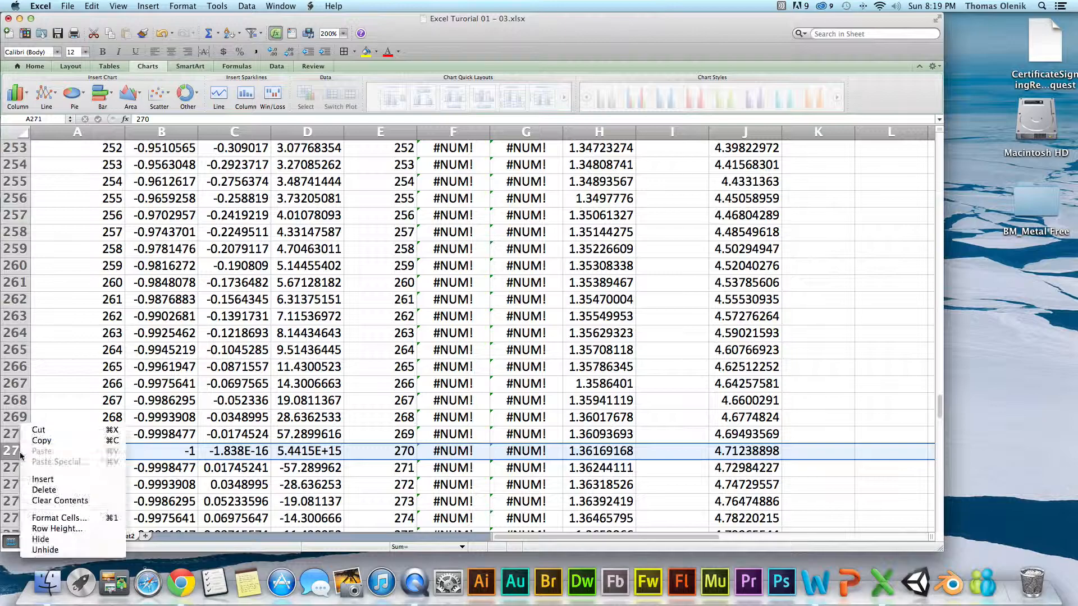
click(52, 490)
Compare the quick layouts on the scatter chart and apply the first one, with a chart title, axis titles and side legend.
scroll(684, 320, up, 10)
scroll(684, 320, up, 20)
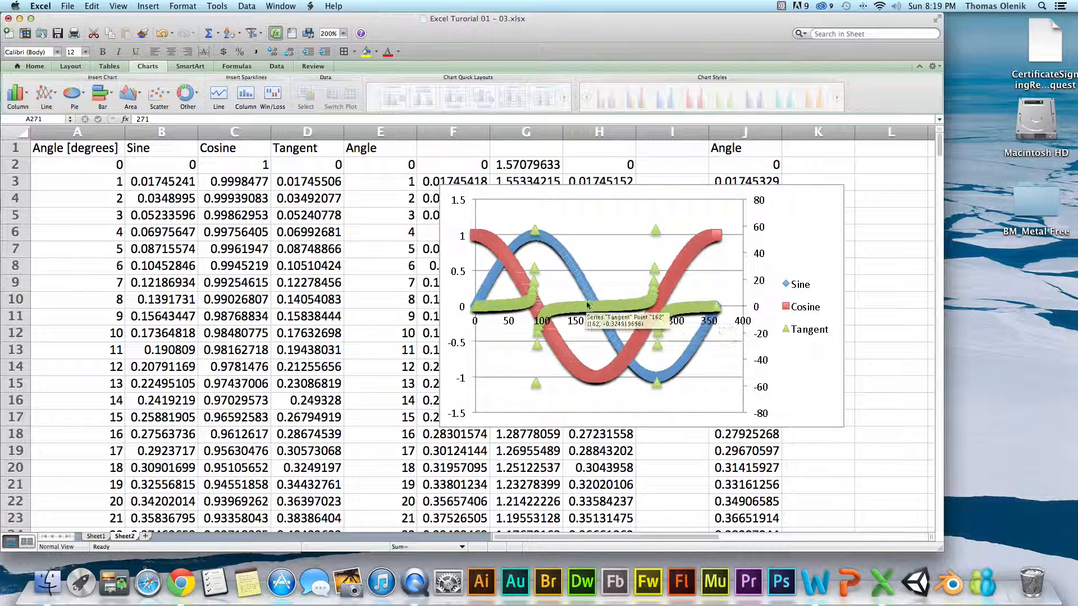
right_click(803, 240)
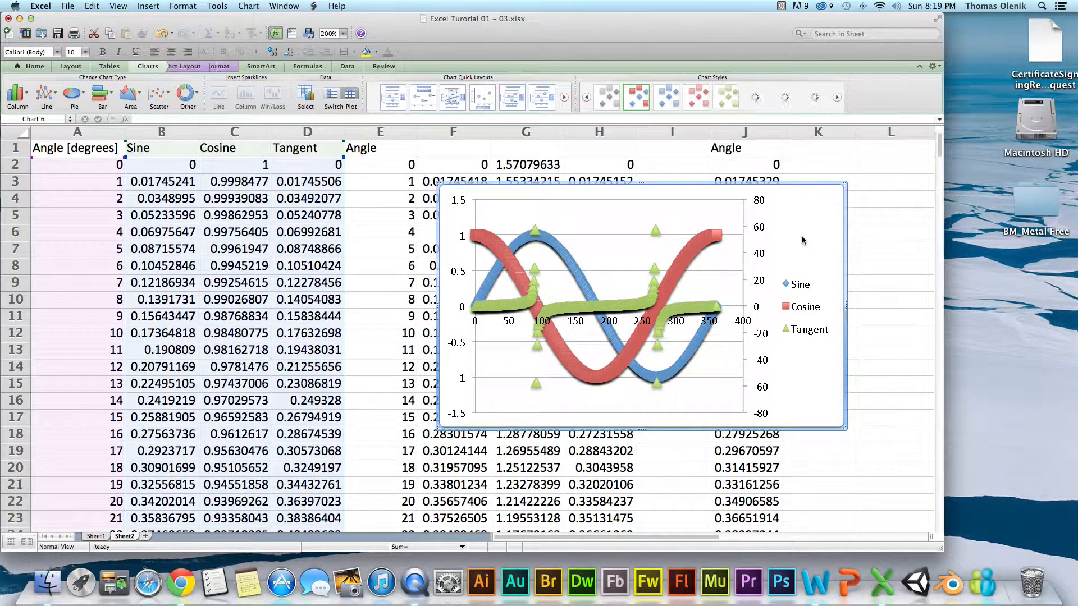
click(393, 103)
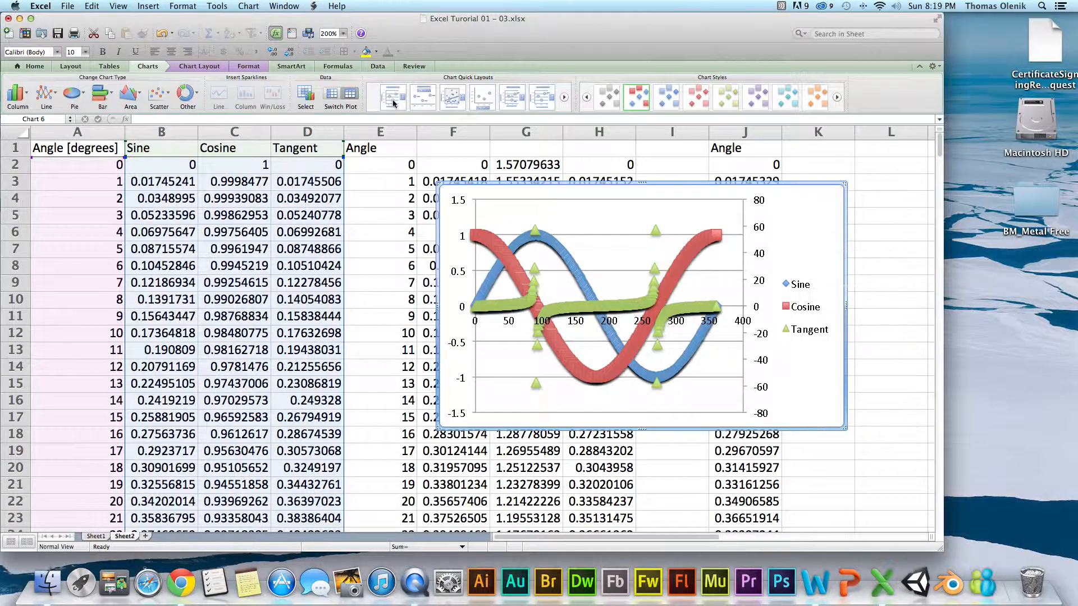
click(393, 103)
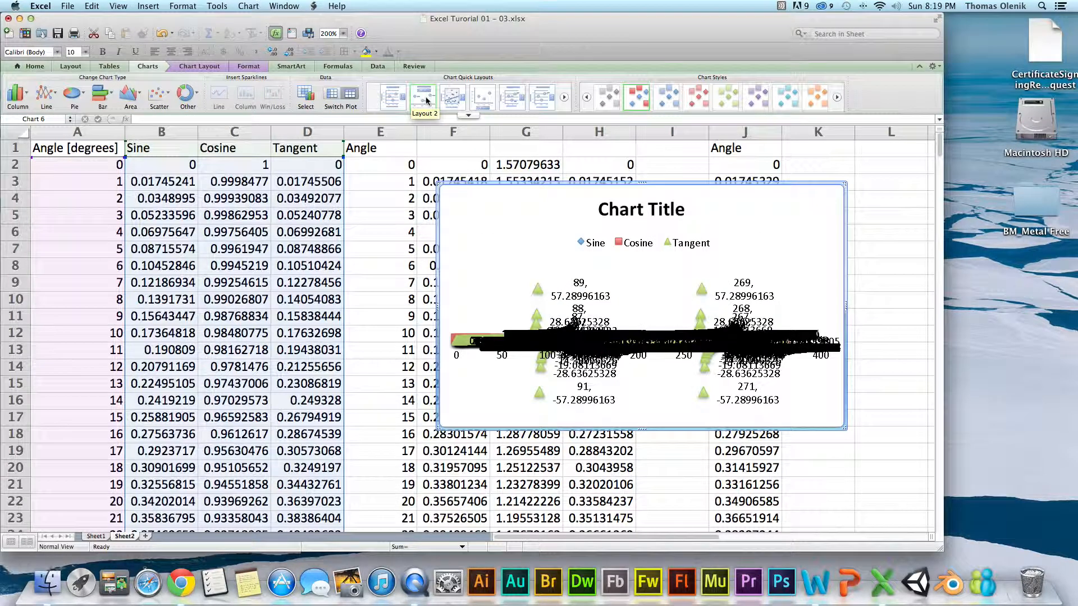
click(474, 101)
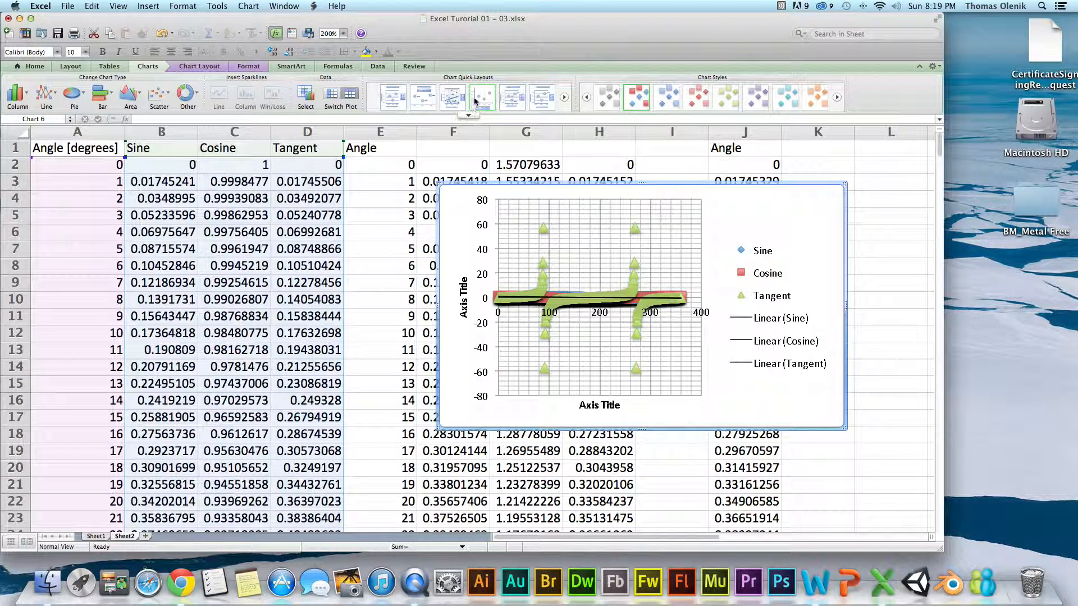
click(512, 97)
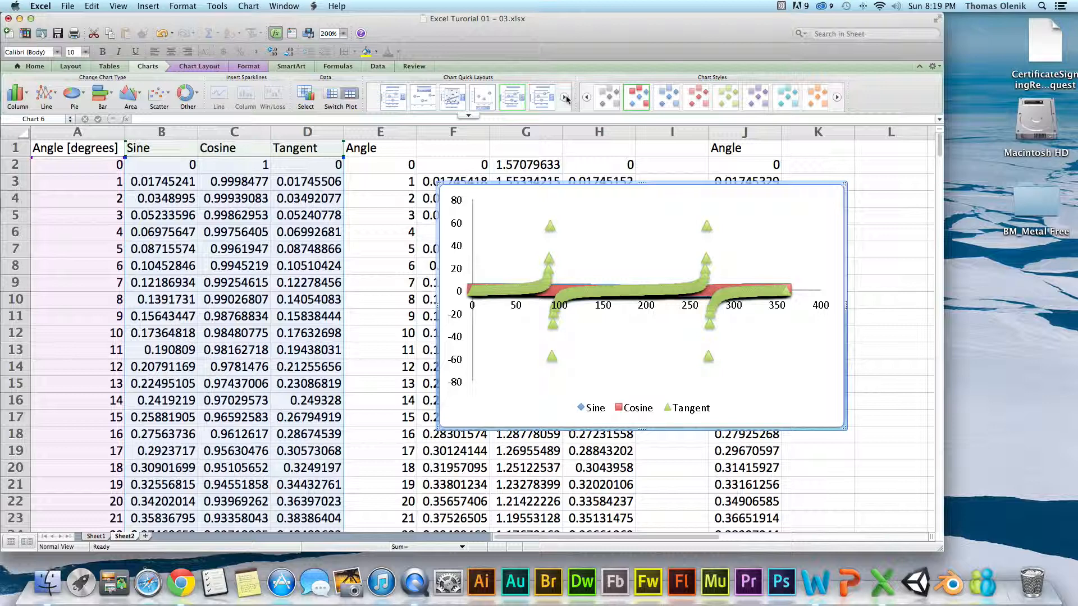
click(566, 99)
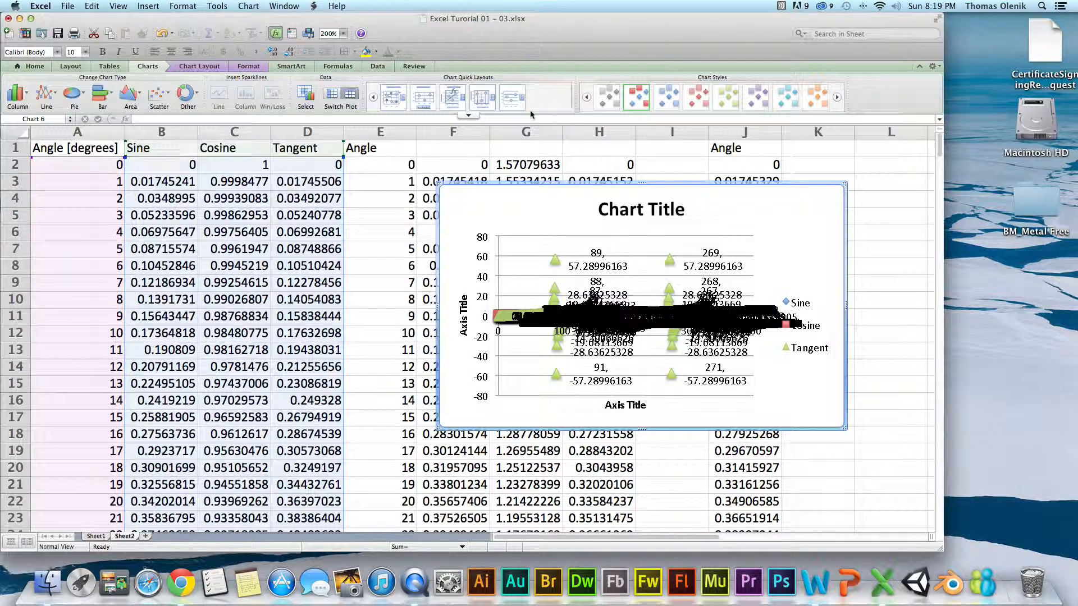
click(453, 100)
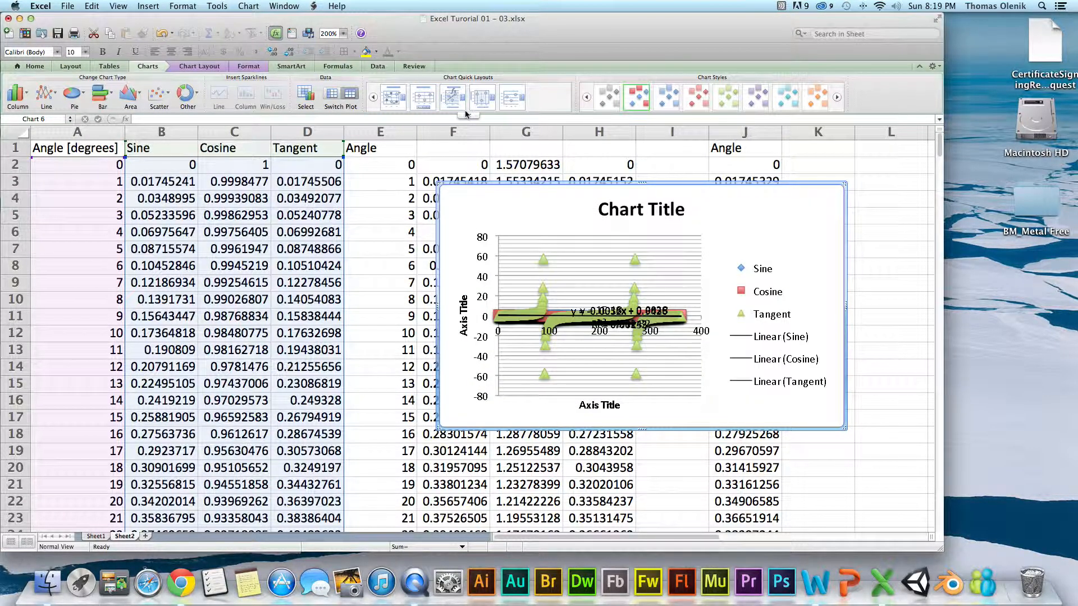
click(377, 101)
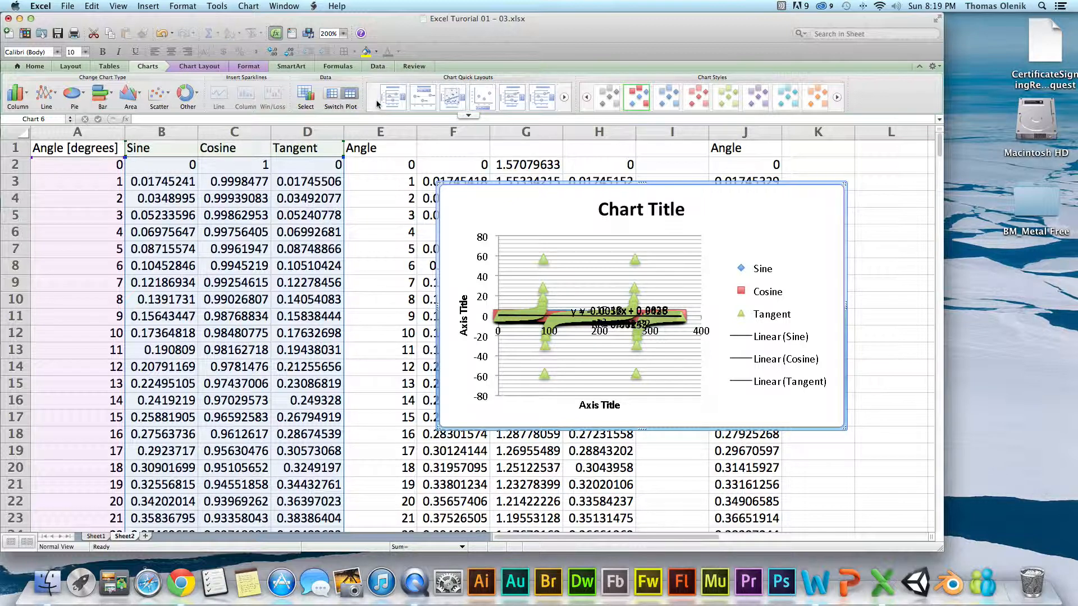
click(393, 101)
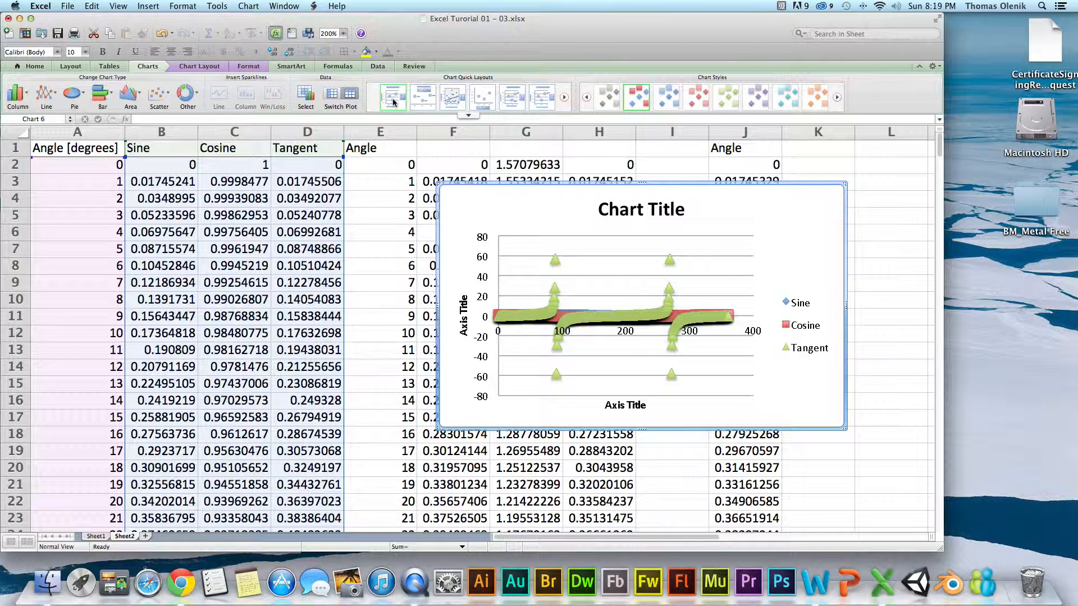
Replace the placeholder chart title with "Trig Functions".
click(639, 211)
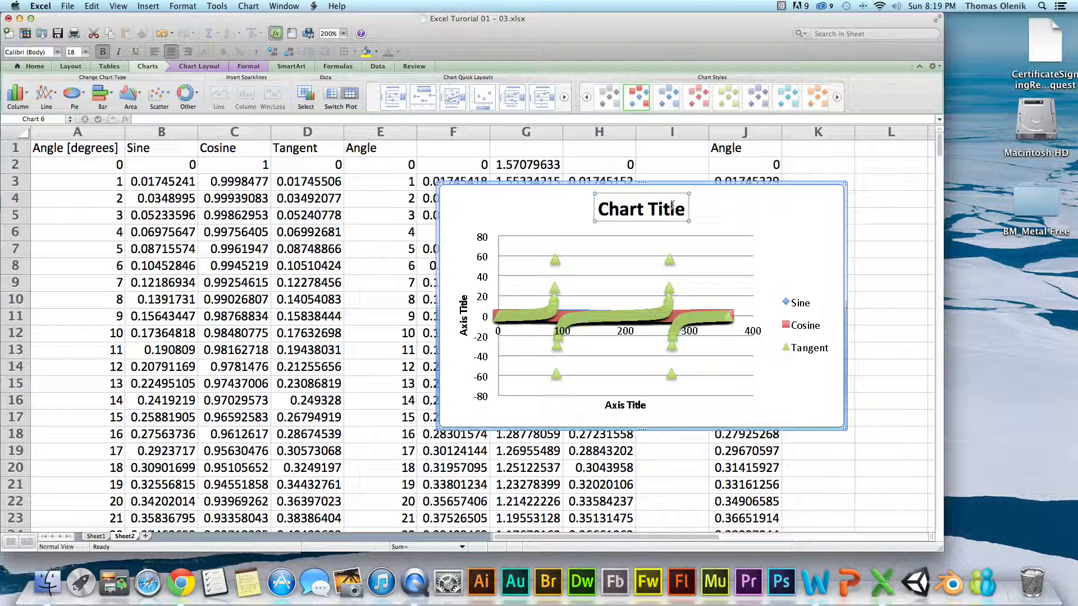
double_click(597, 207)
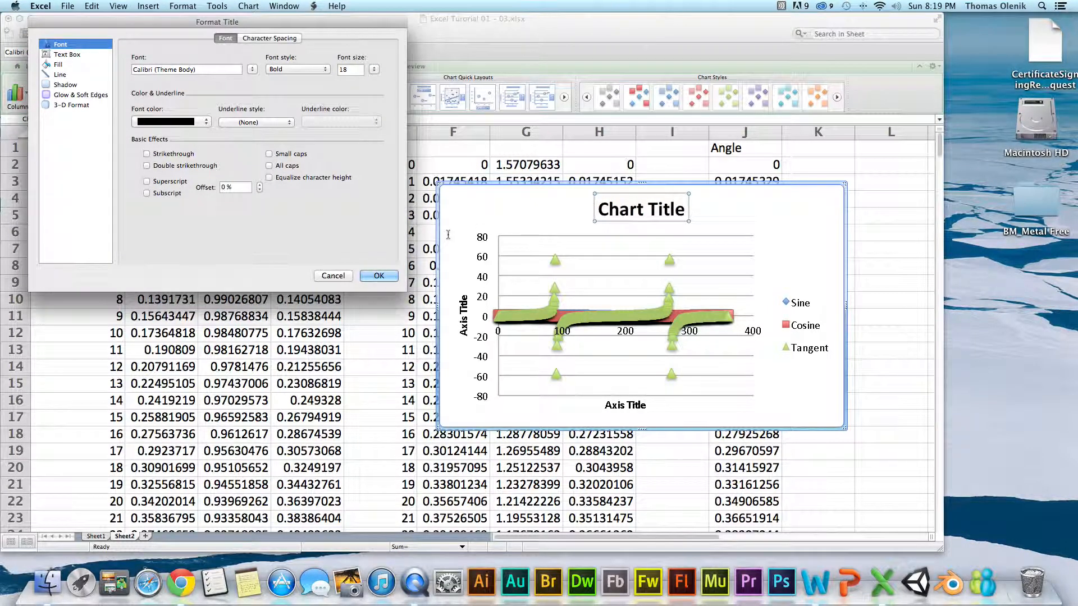
click(339, 275)
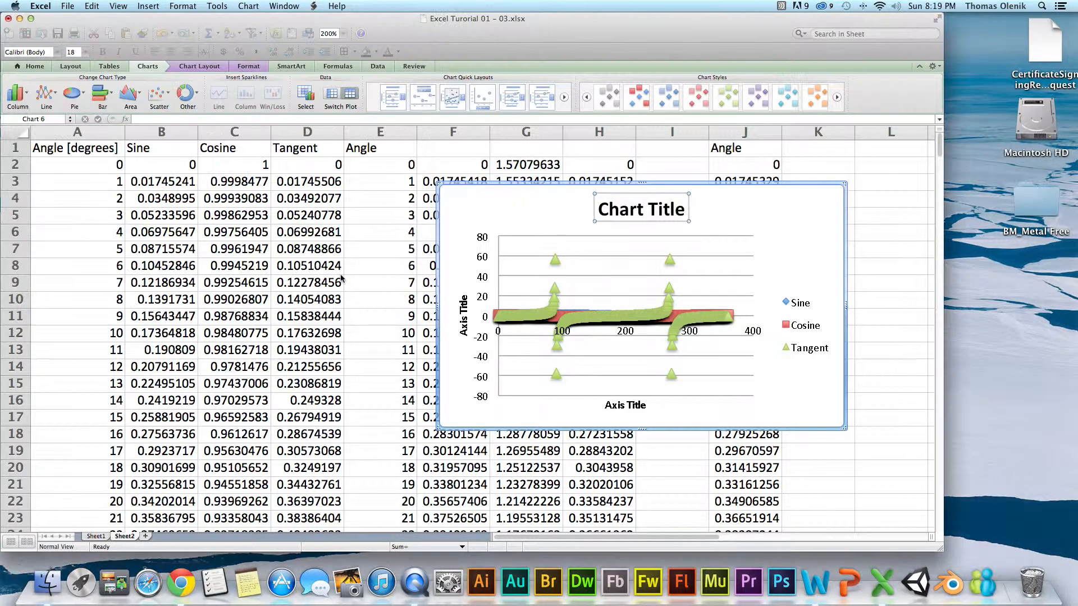
double_click(644, 206)
click(610, 208)
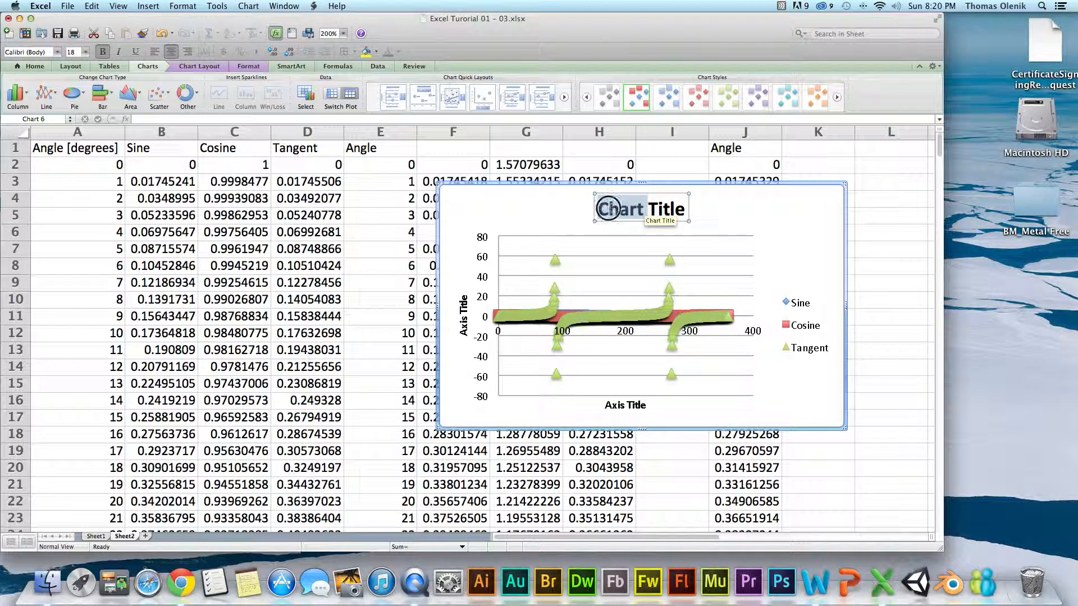
drag(597, 208, 690, 207)
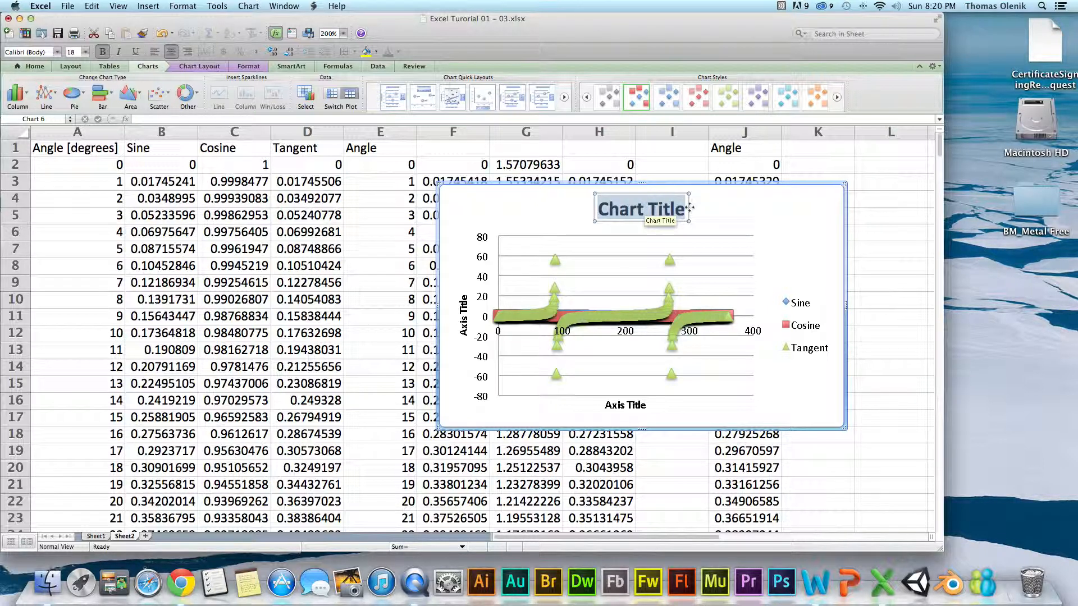
text(Trig Functions)
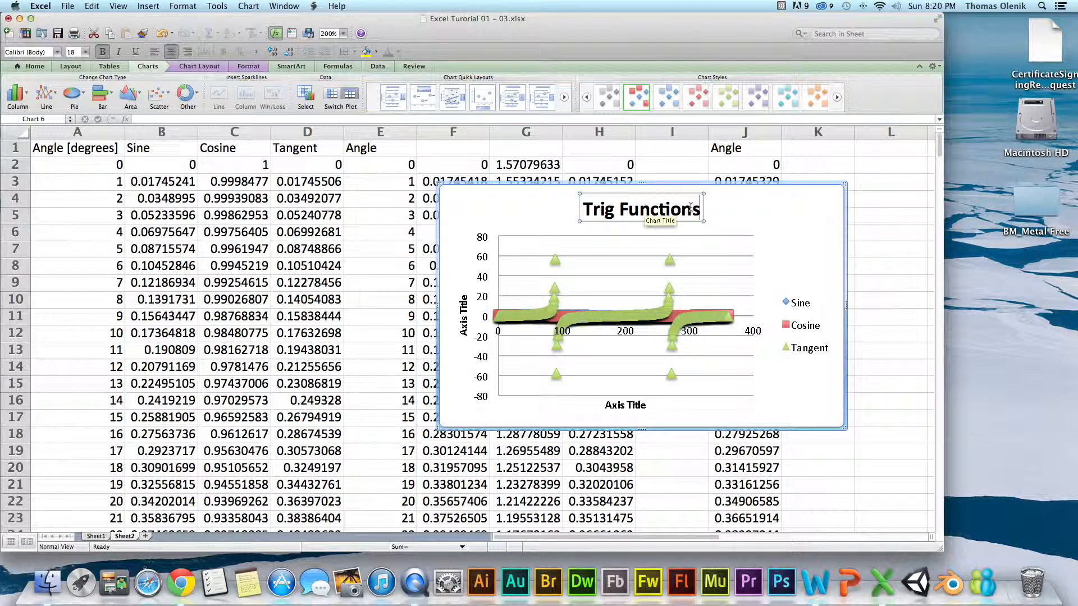
Replace the placeholder title of the chart's horizontal axis with "Degrees".
click(625, 405)
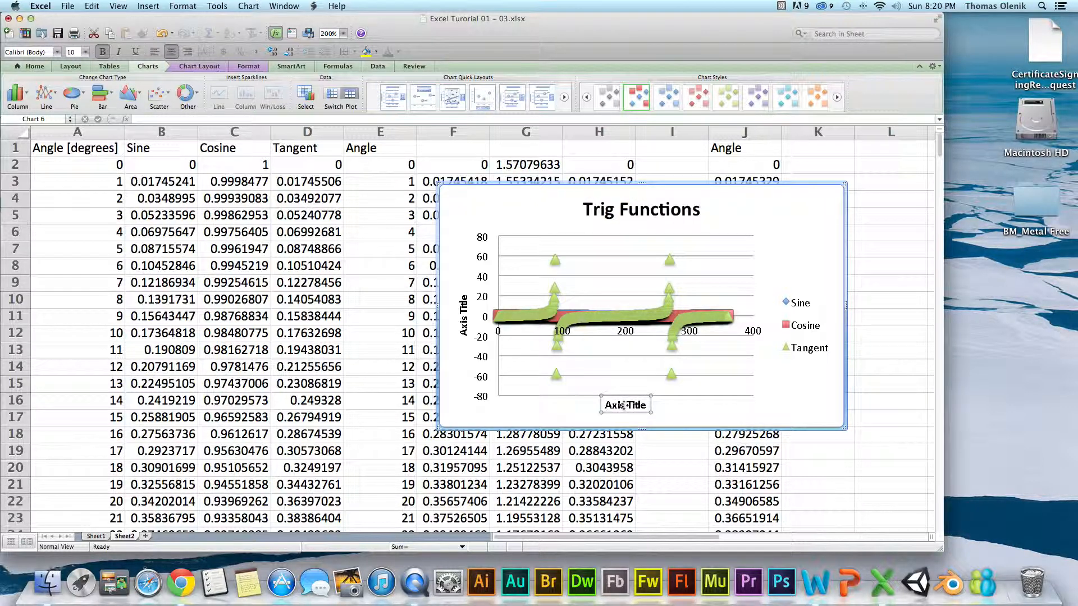
double_click(610, 405)
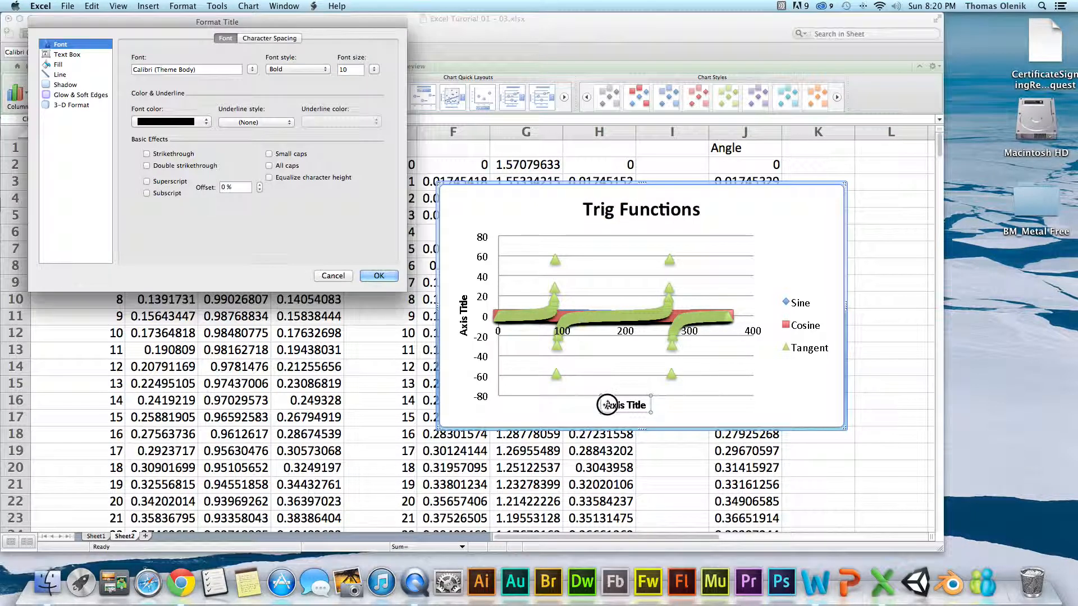
click(378, 275)
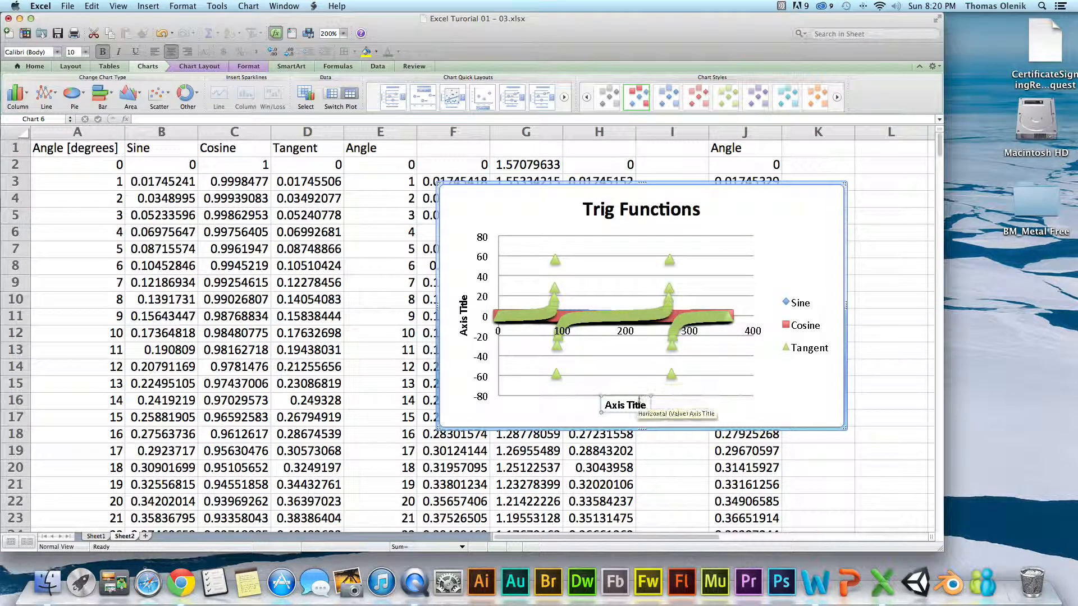
drag(609, 404, 665, 409)
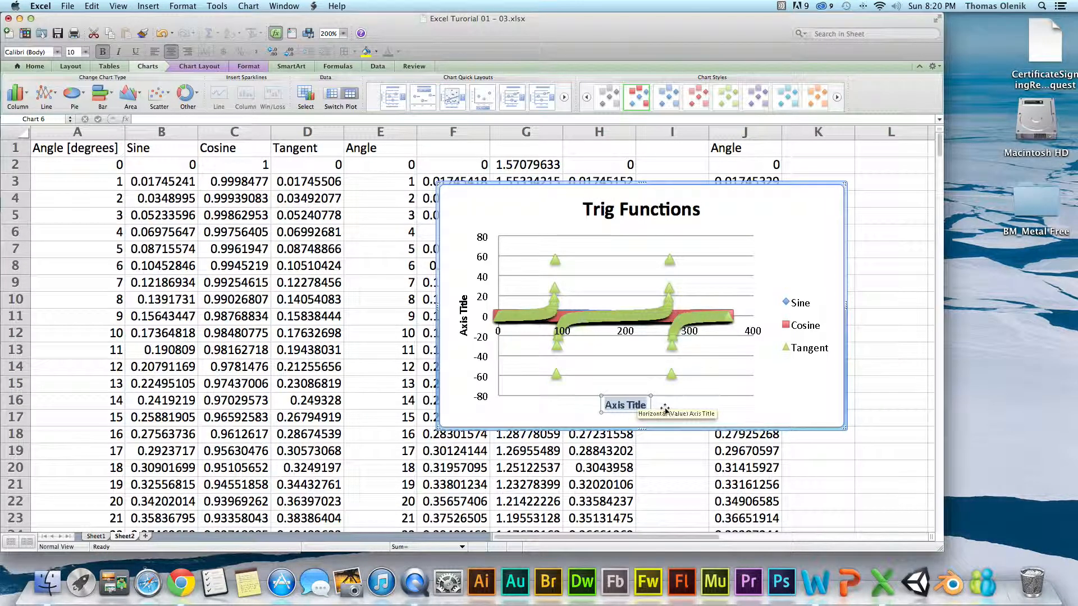
text(Degres)
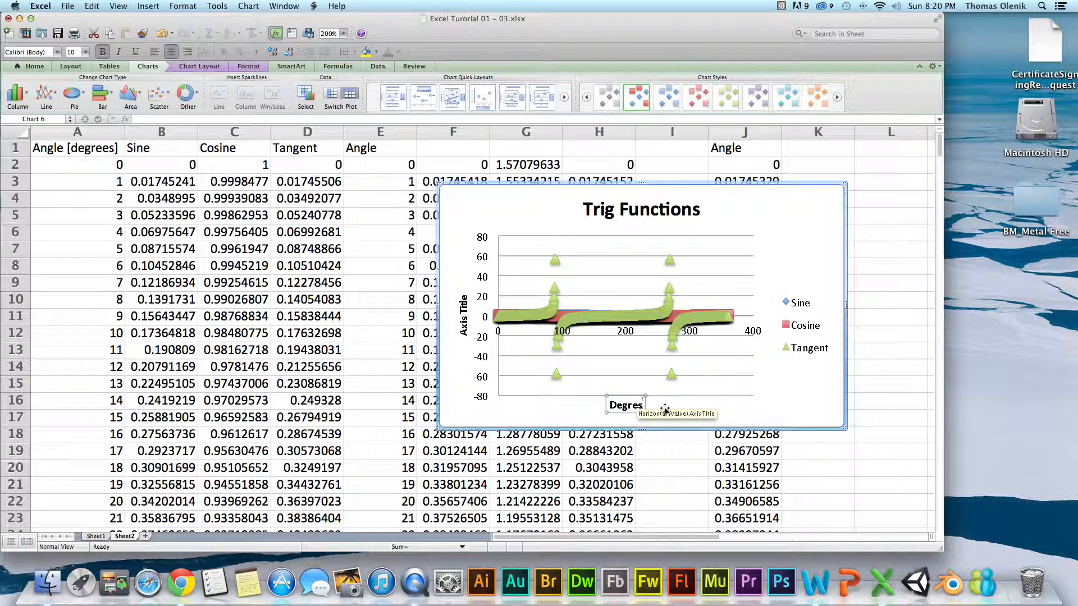
key(BackSpace)
text(es)
Delete the placeholder title of the chart's vertical axis.
click(466, 319)
double_click(459, 333)
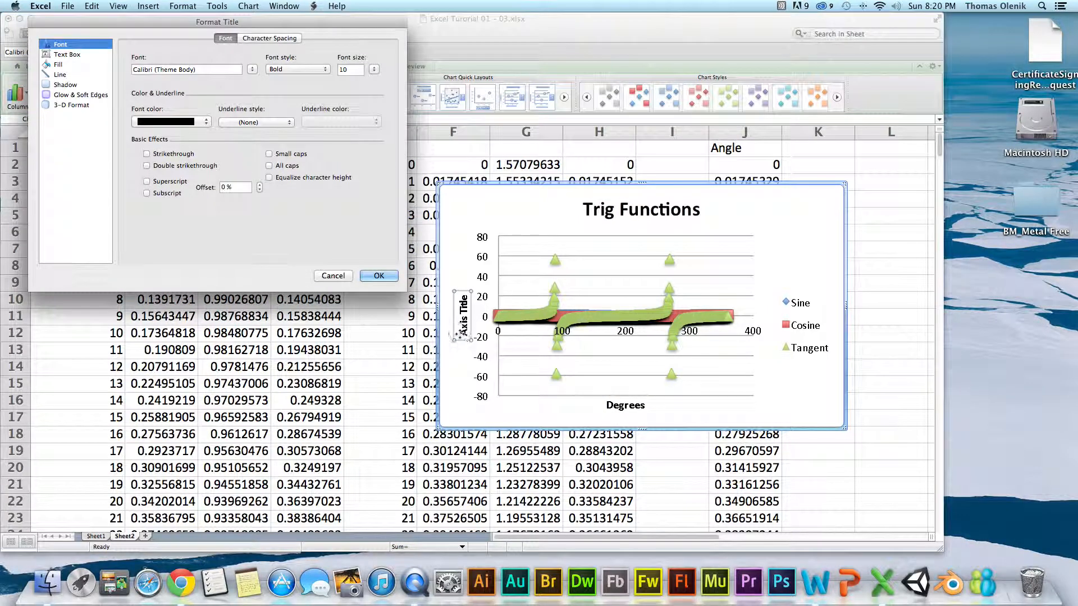
click(379, 275)
click(460, 330)
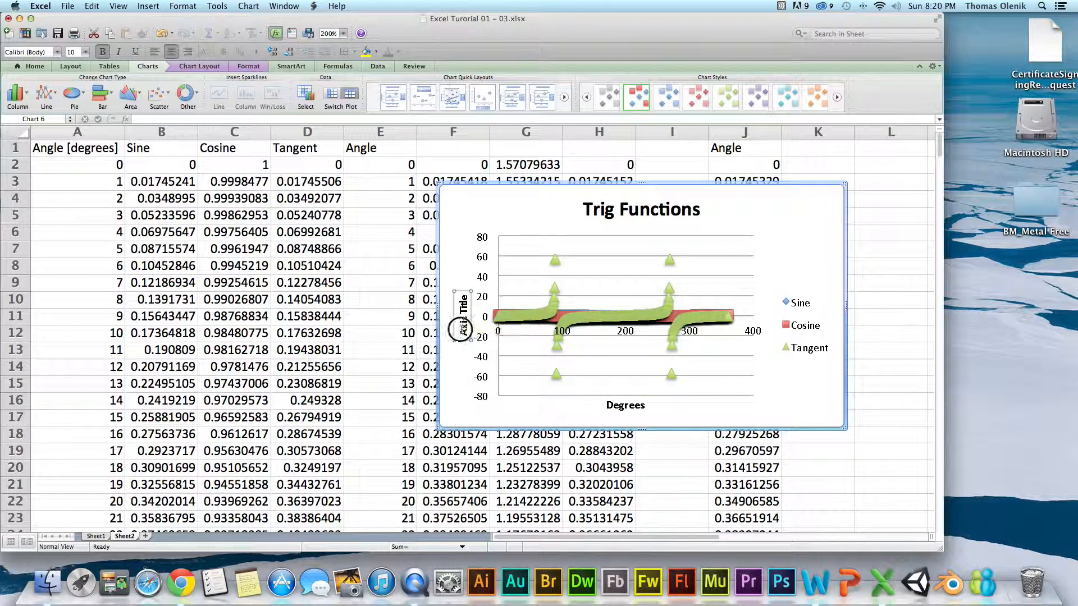
drag(462, 334, 464, 293)
click(464, 292)
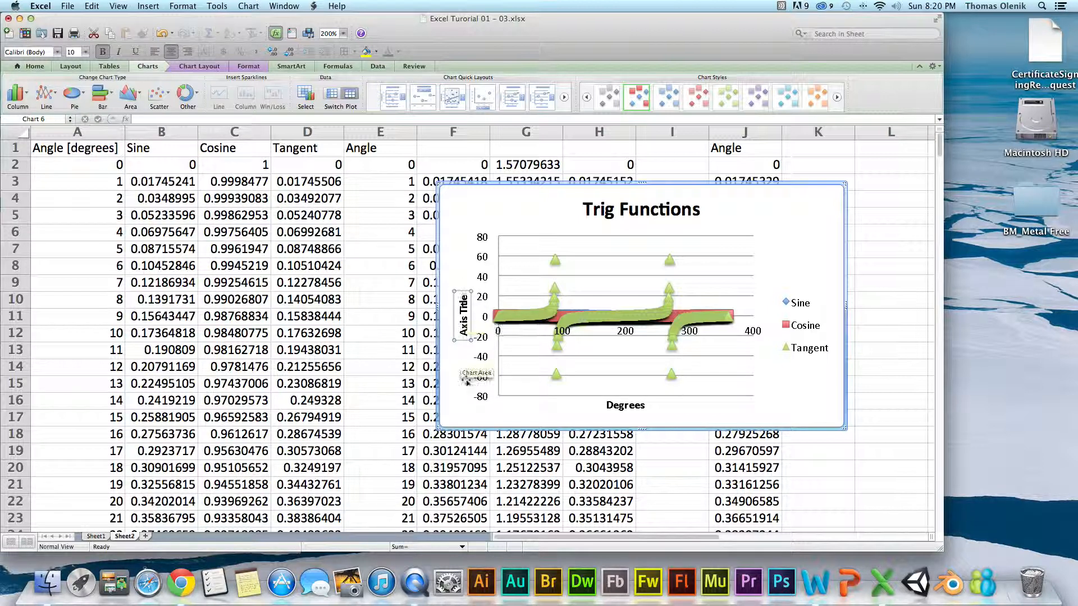
right_click(470, 335)
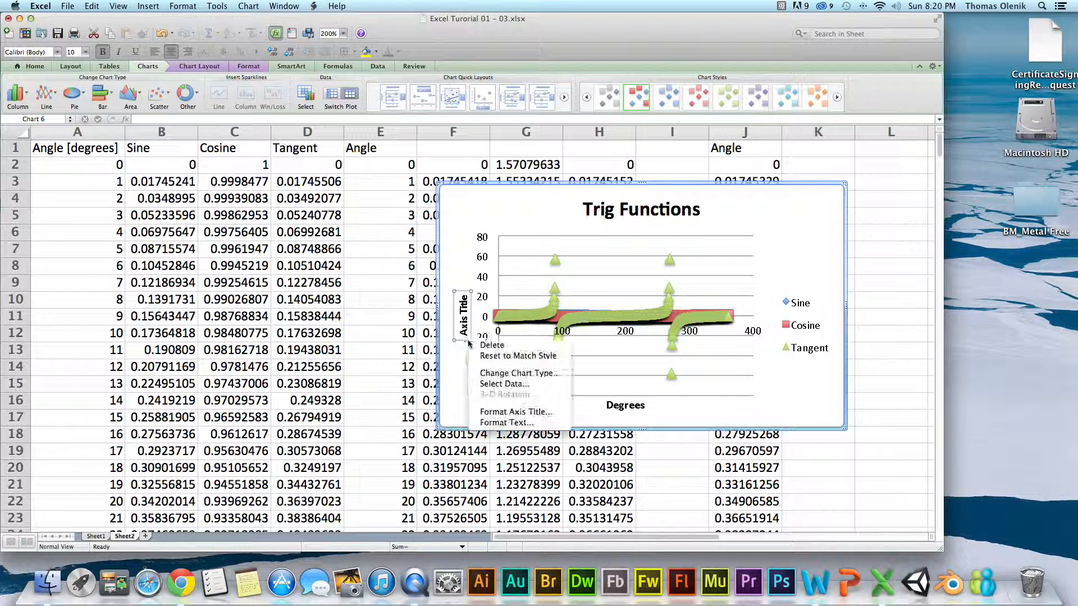
click(472, 344)
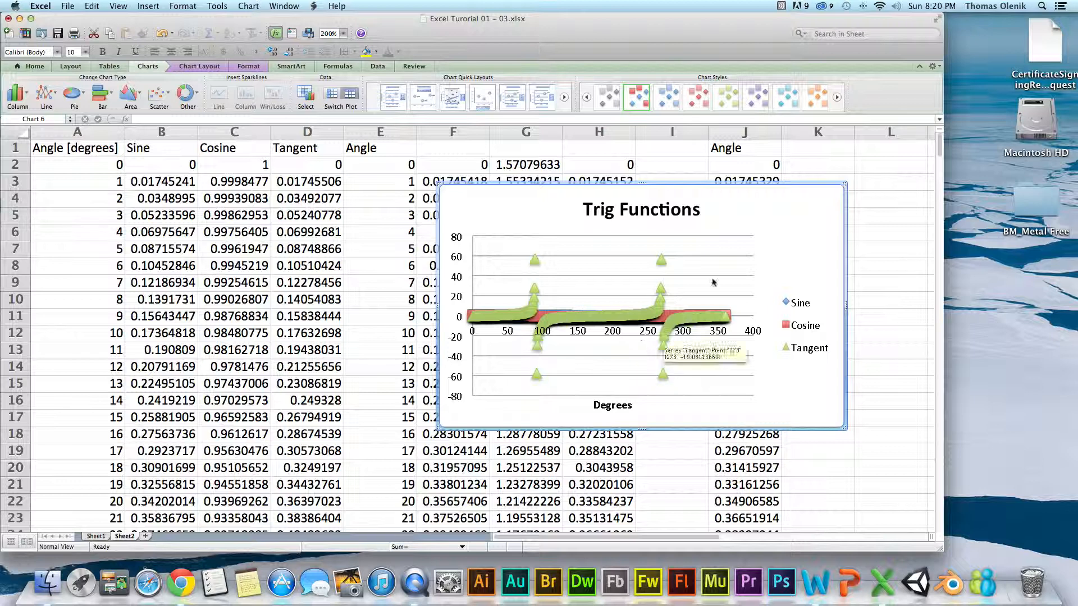
Move the Trig Functions chart out of the data sheet onto a new sheet named Chart1.
right_click(796, 206)
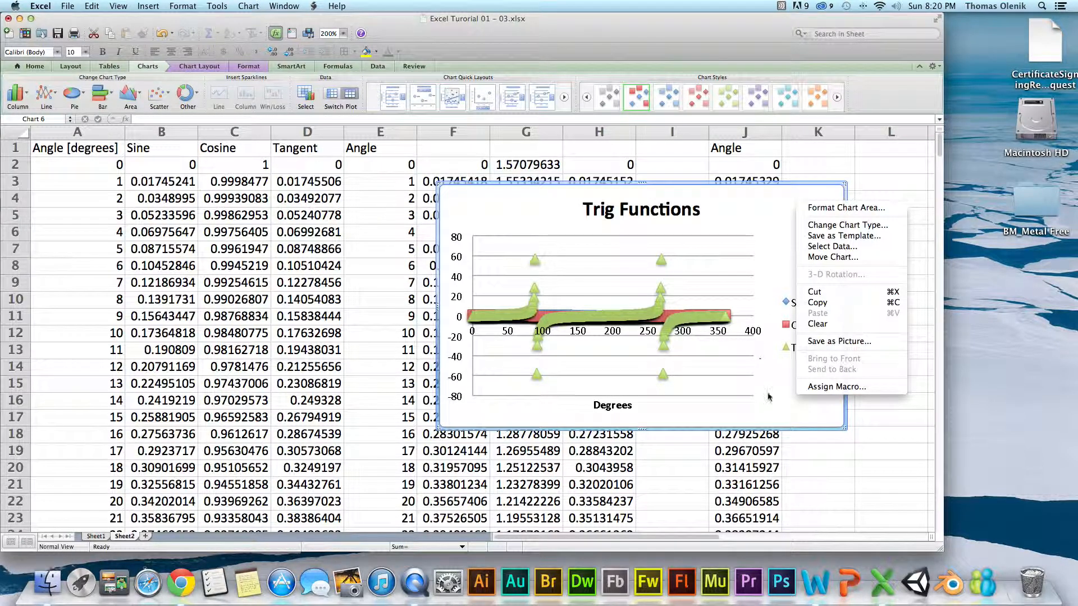
click(771, 396)
right_click(799, 220)
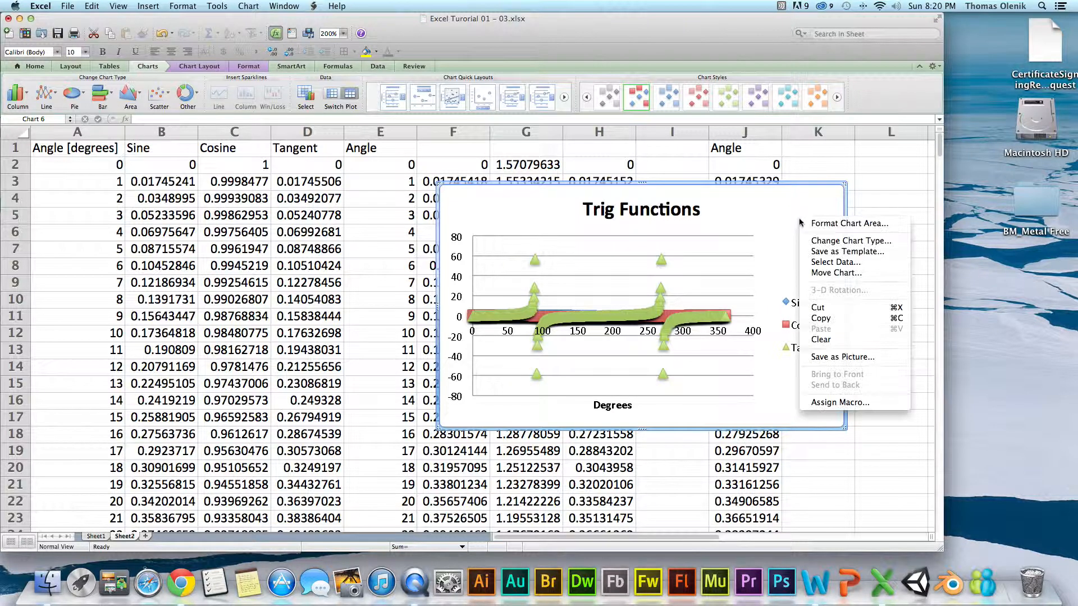
click(833, 273)
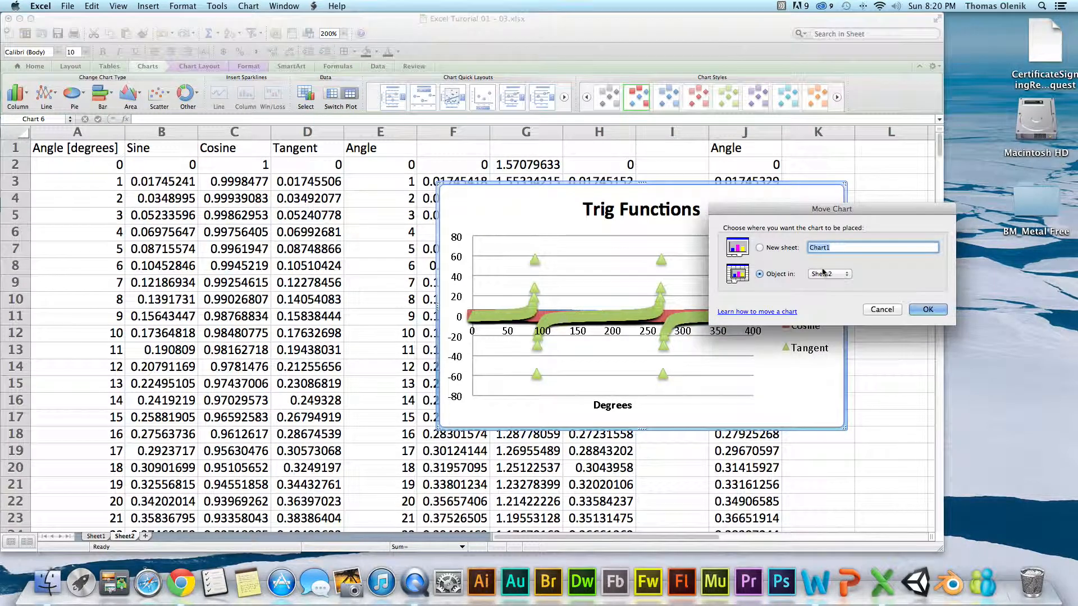
click(761, 248)
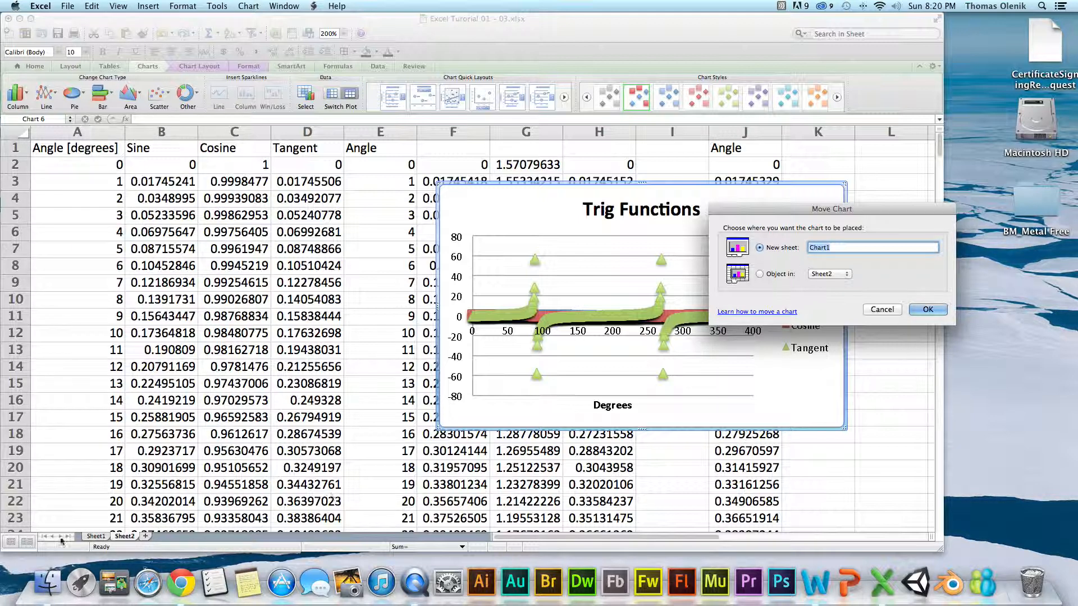
click(930, 310)
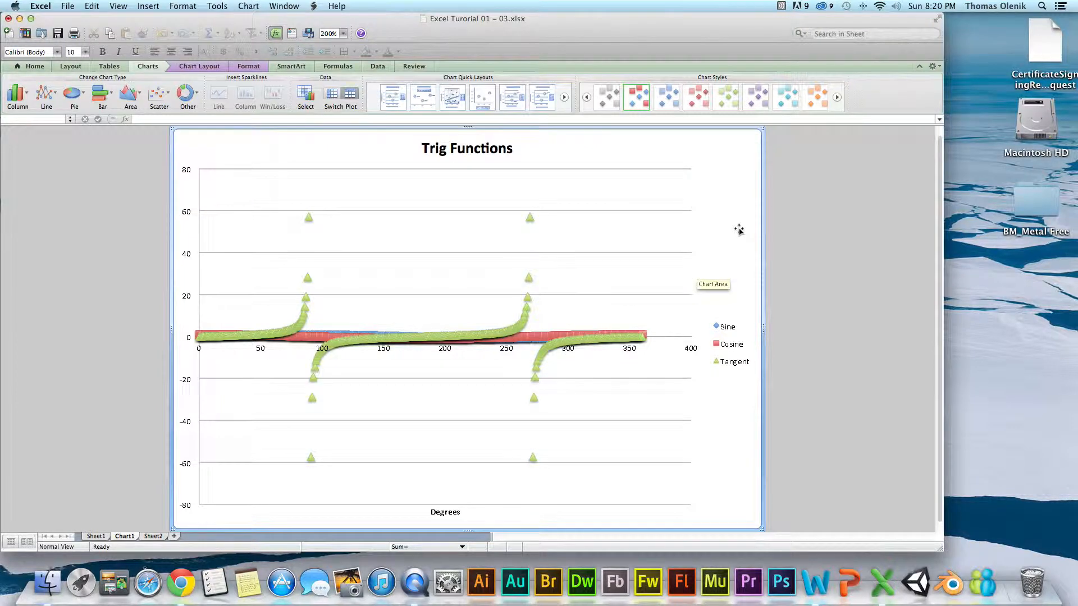
right_click(470, 496)
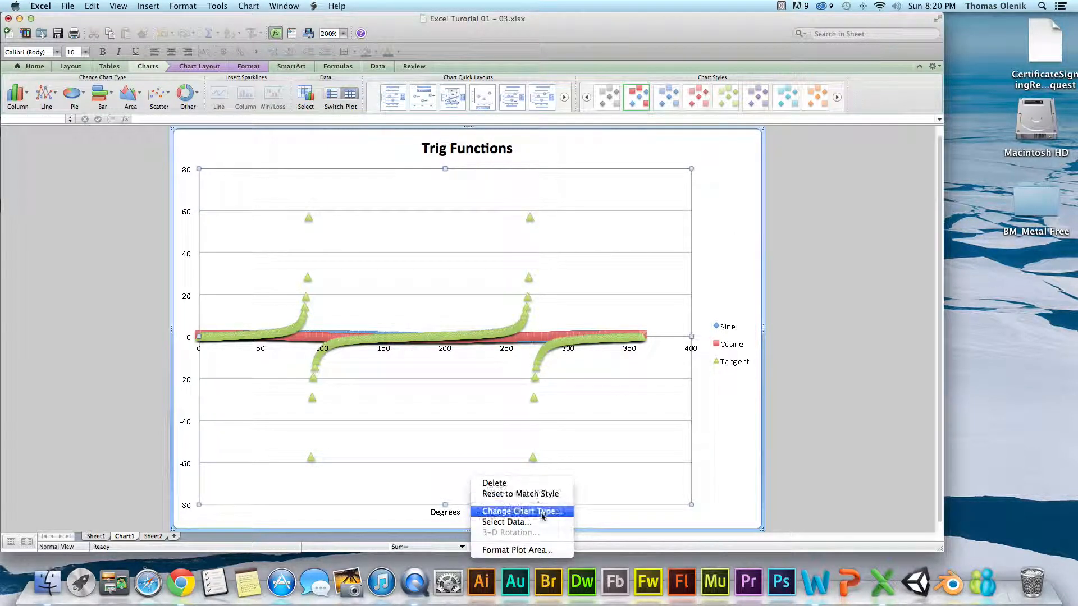
click(533, 550)
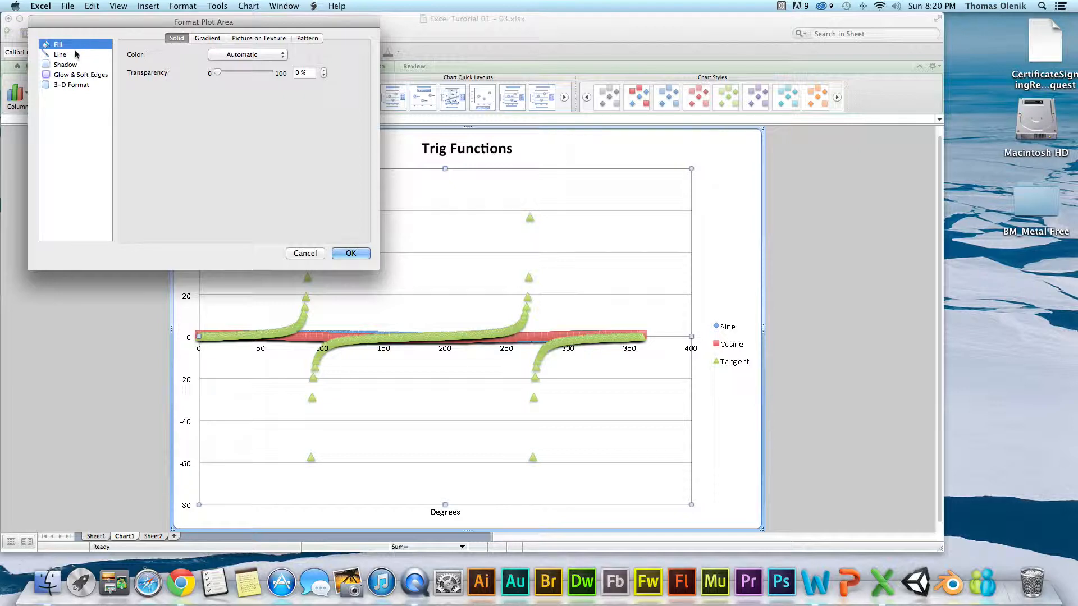
click(62, 64)
click(61, 55)
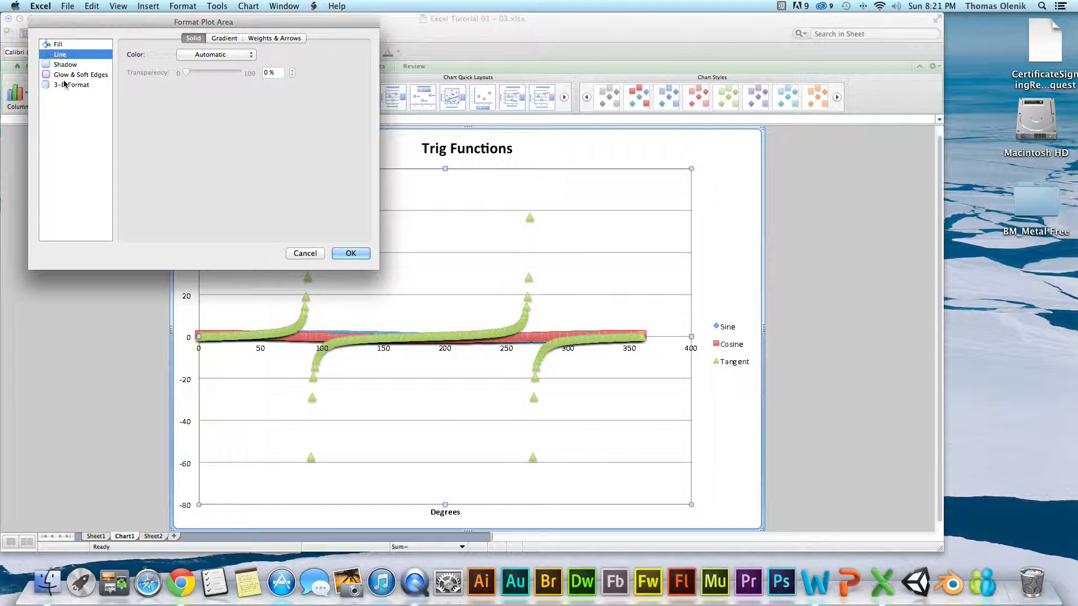
click(303, 252)
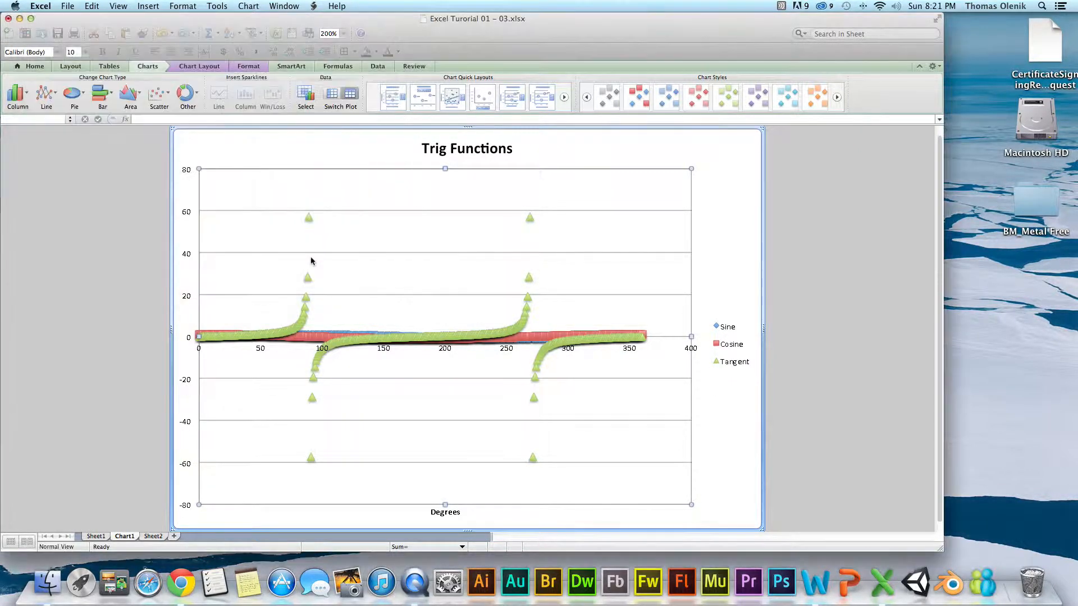
Add major and minor gridlines for the chart's horizontal axis and minor gridlines for its vertical axis.
right_click(441, 513)
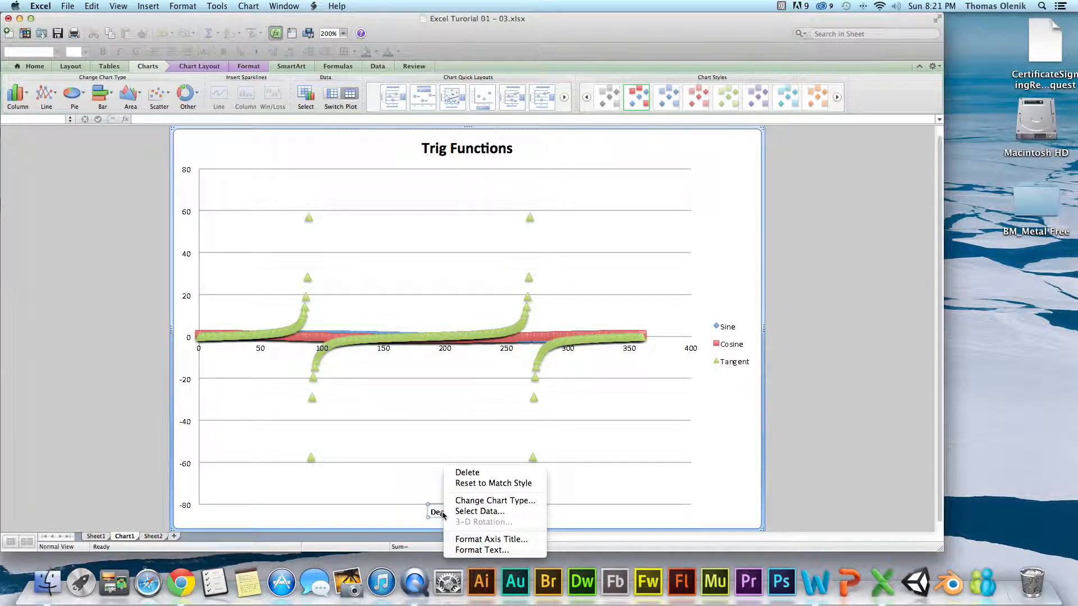
click(392, 352)
right_click(383, 352)
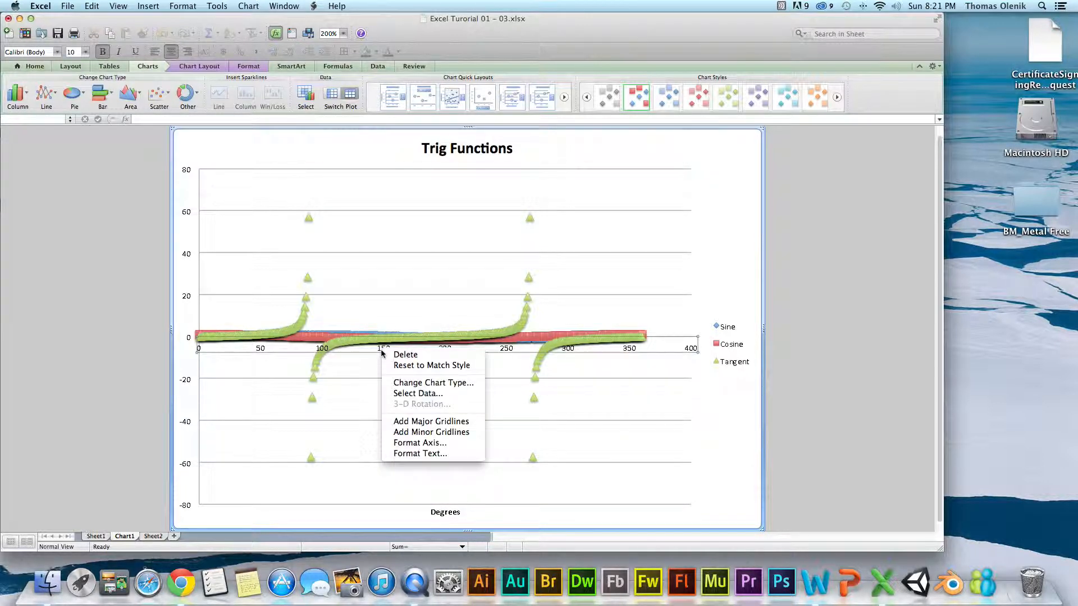
click(431, 422)
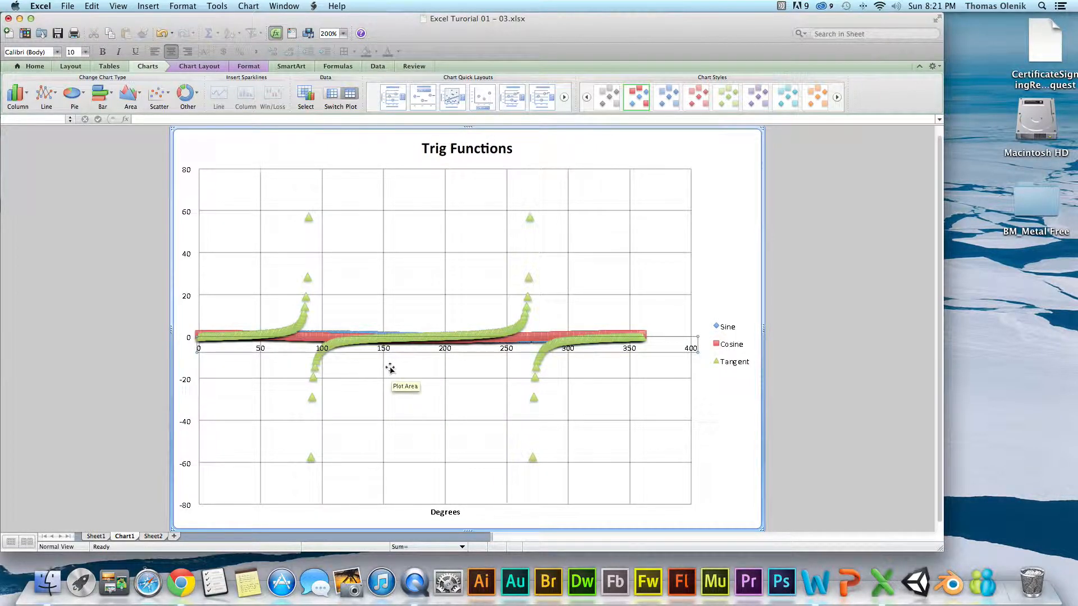
right_click(384, 349)
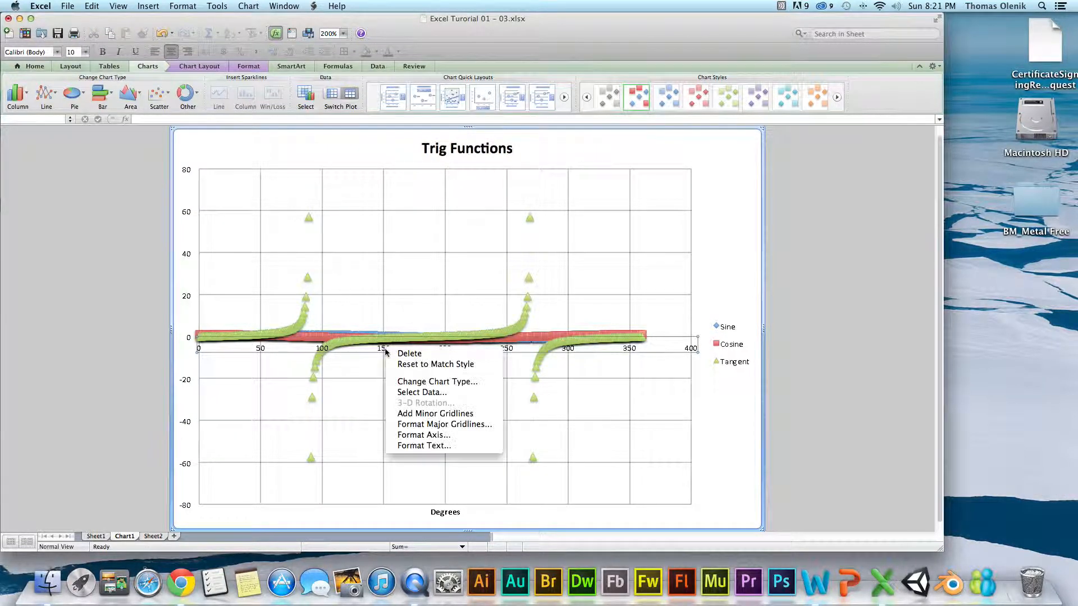
click(430, 414)
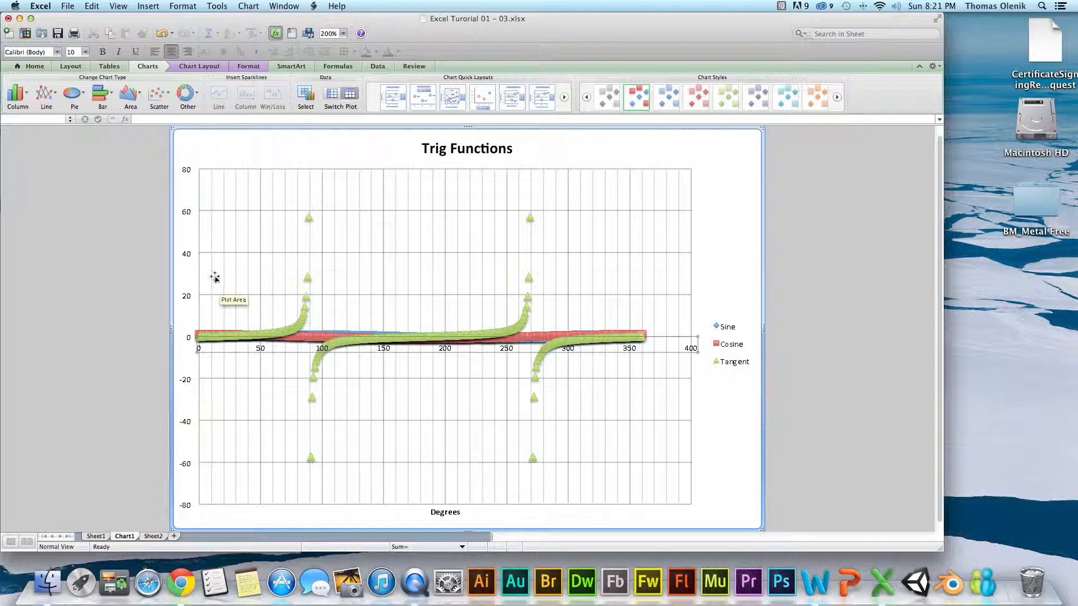
right_click(187, 252)
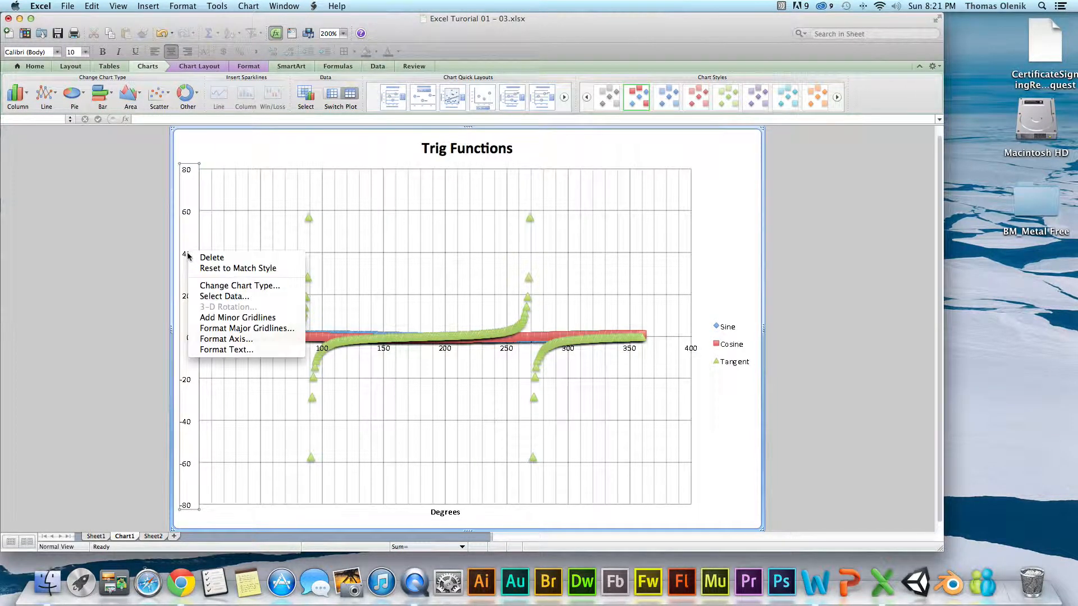
click(218, 317)
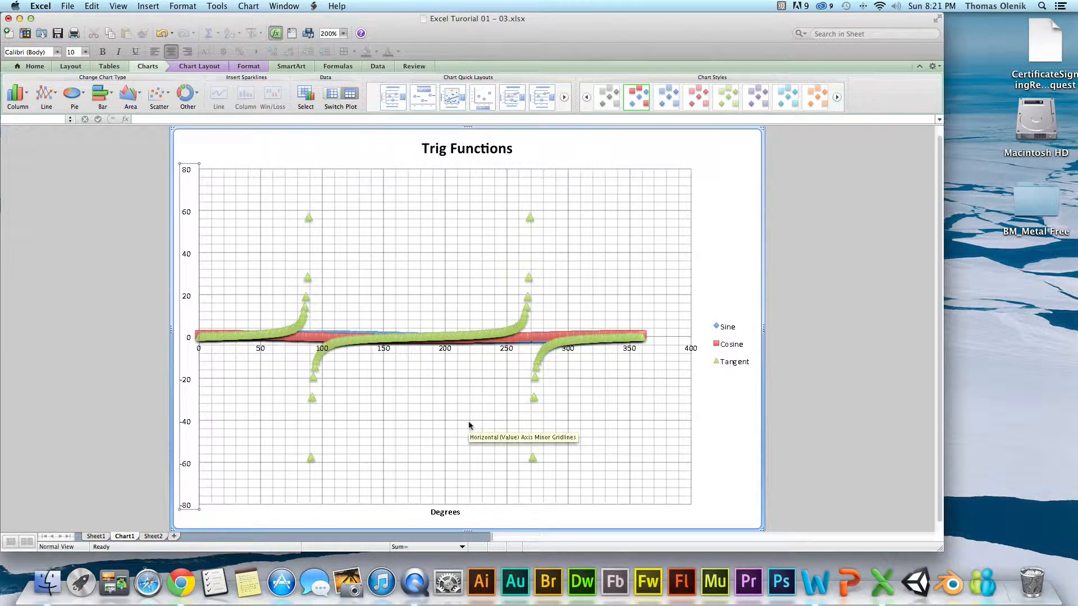
Check the axis assignment of the Tangent series and open the format settings of the Cosine series.
right_click(522, 321)
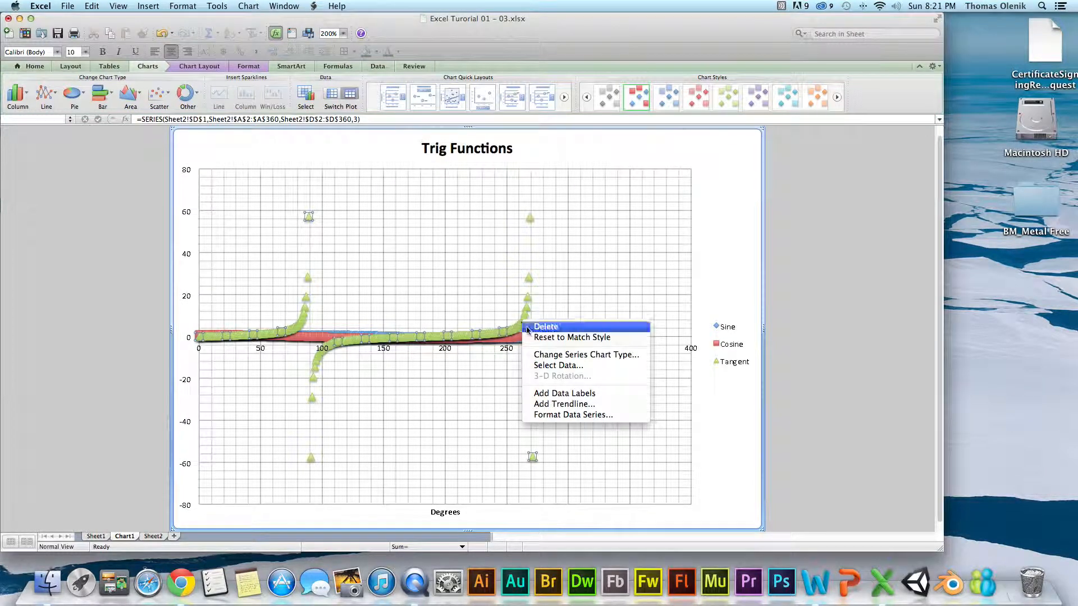
click(558, 420)
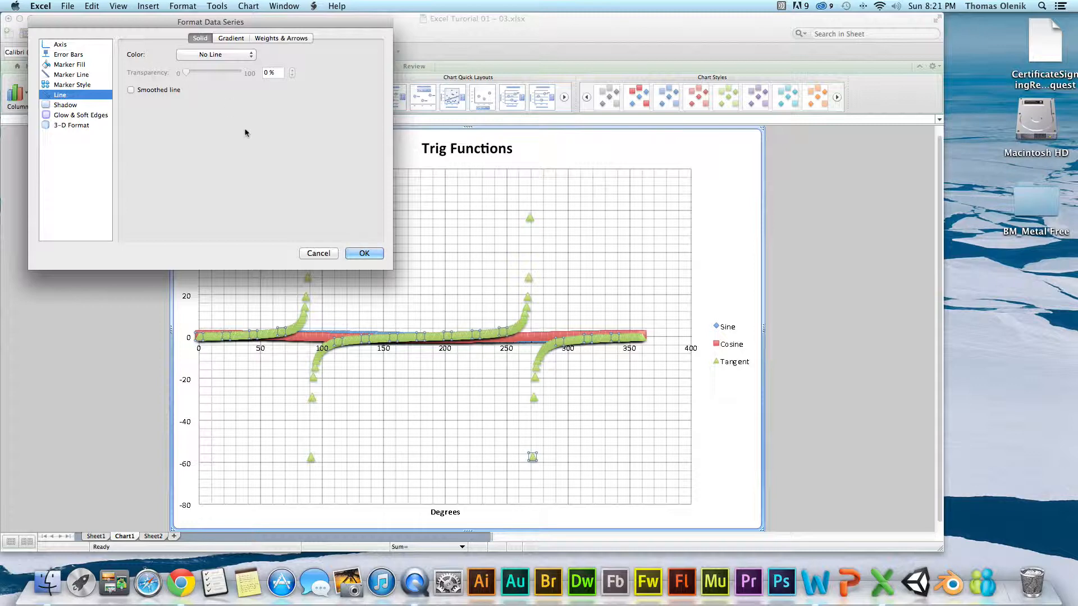
click(63, 45)
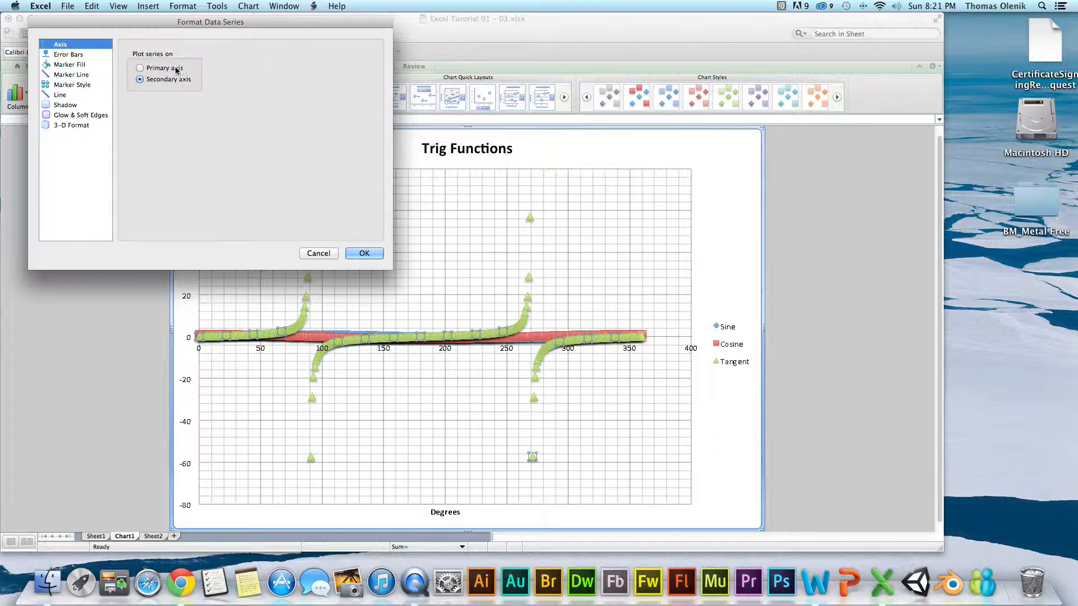
click(355, 255)
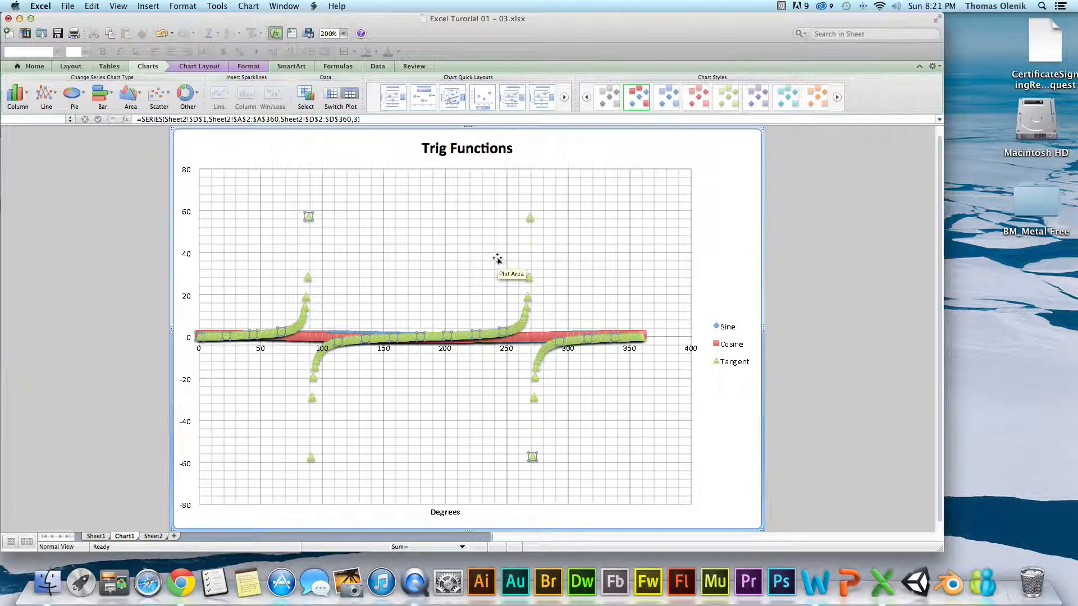
right_click(316, 340)
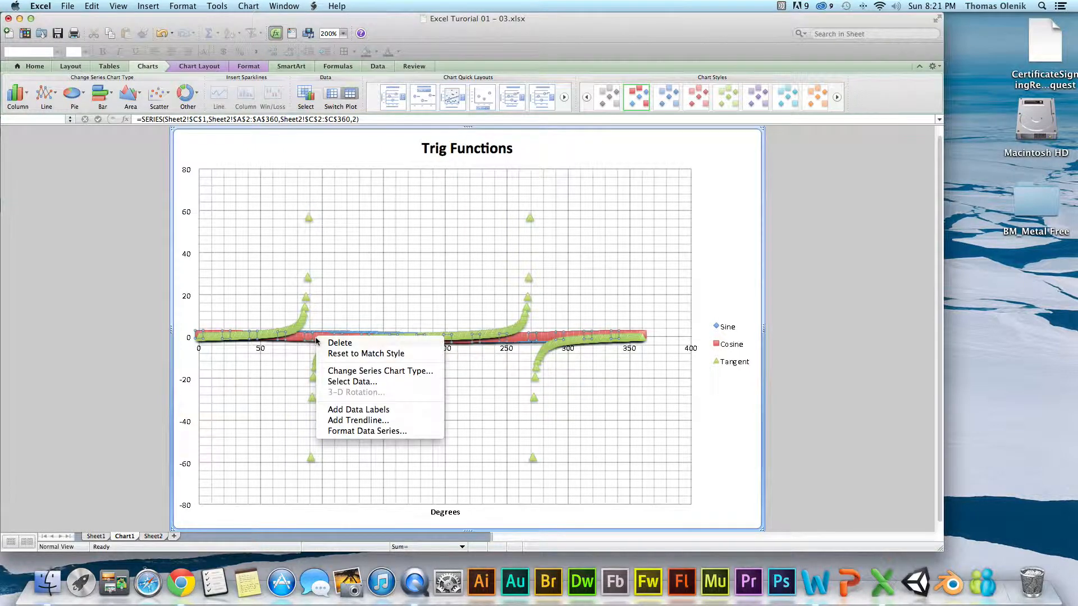
click(362, 432)
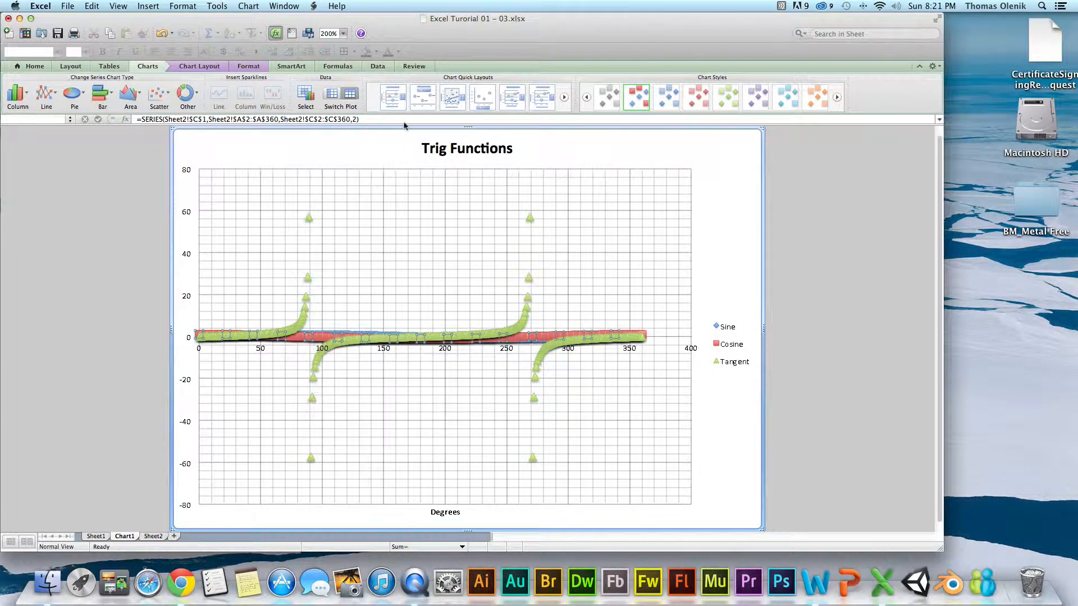
click(365, 254)
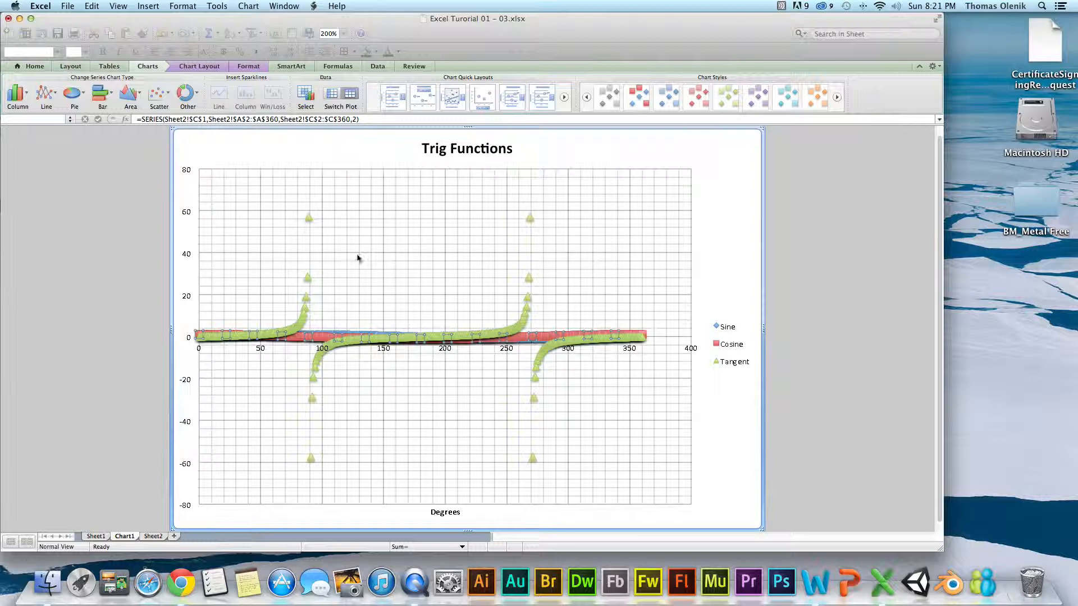
Fix the vertical axis scale to a minimum of -10 and a maximum of 10 instead of automatic limits.
right_click(189, 254)
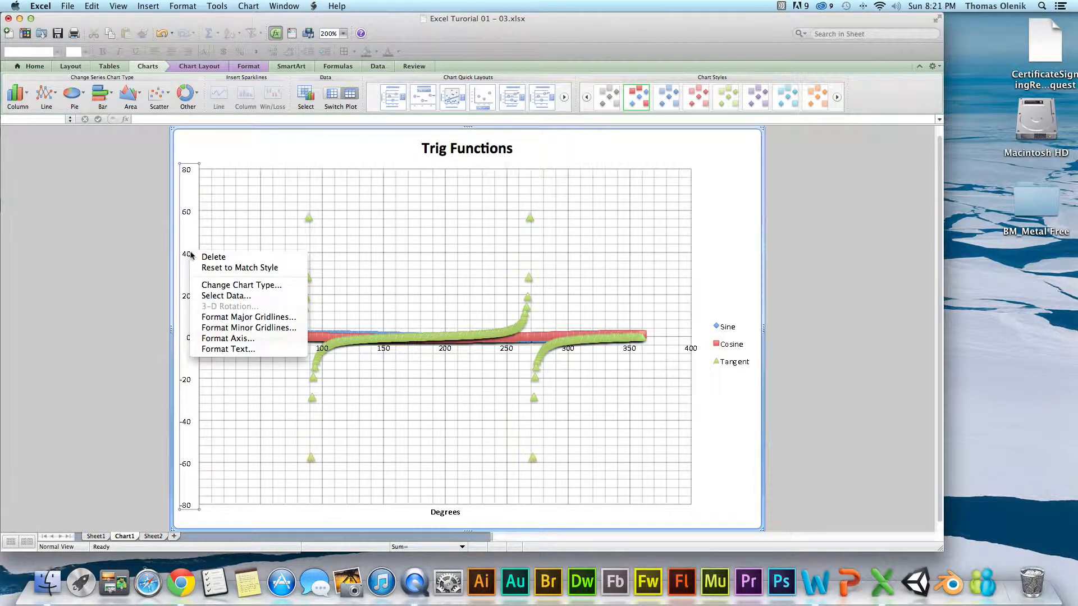
click(239, 342)
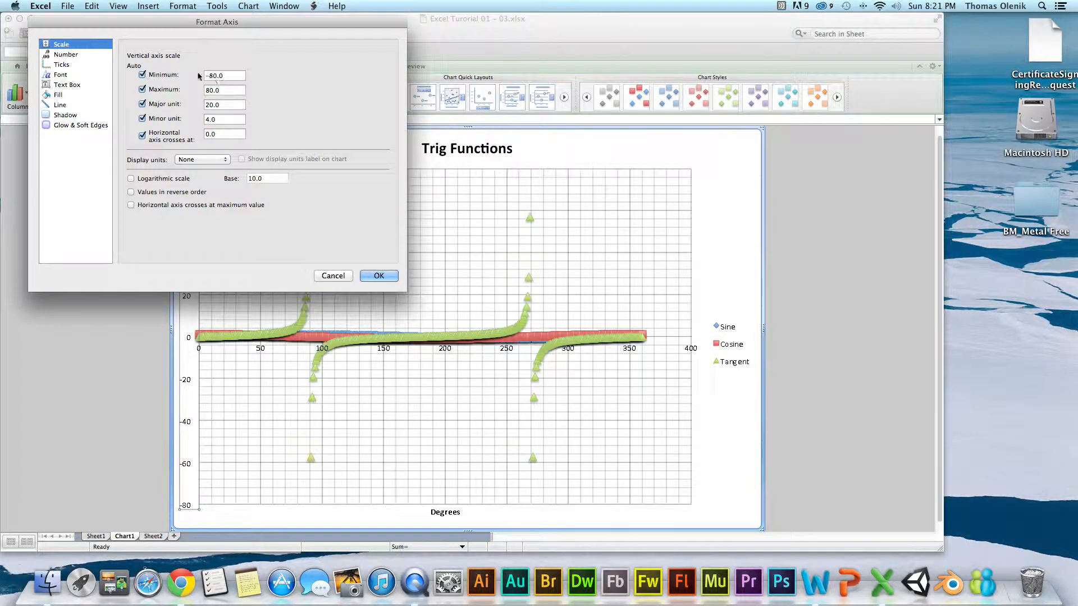
click(152, 75)
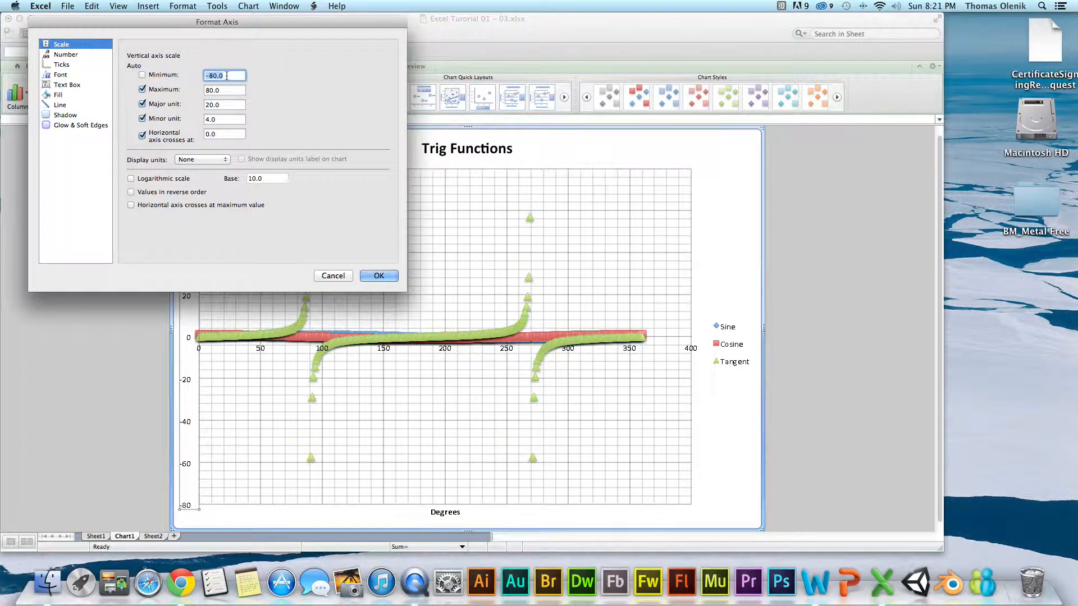
text(10)
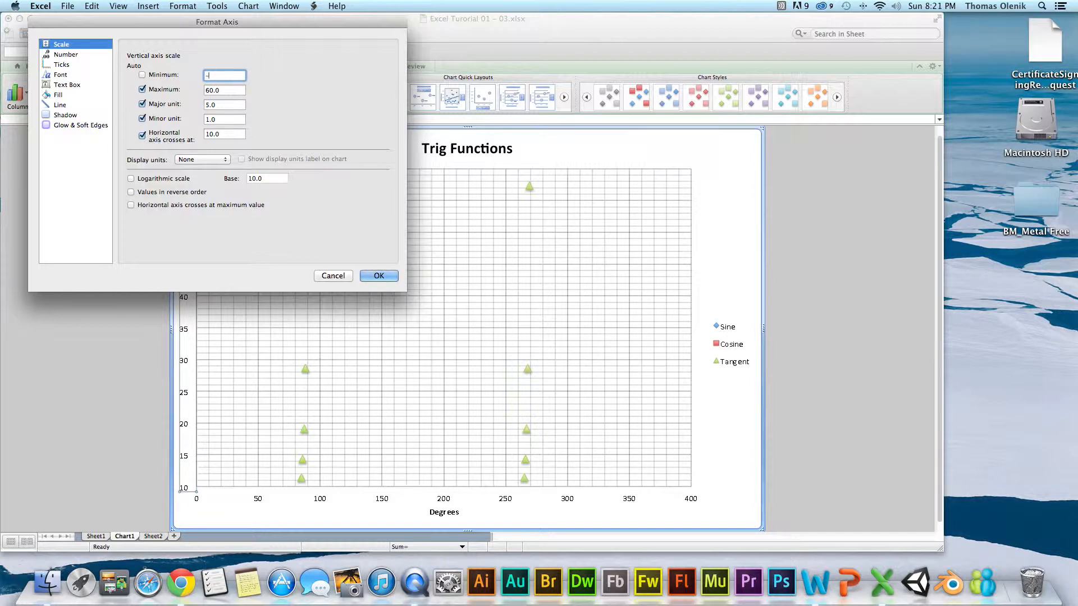
click(150, 91)
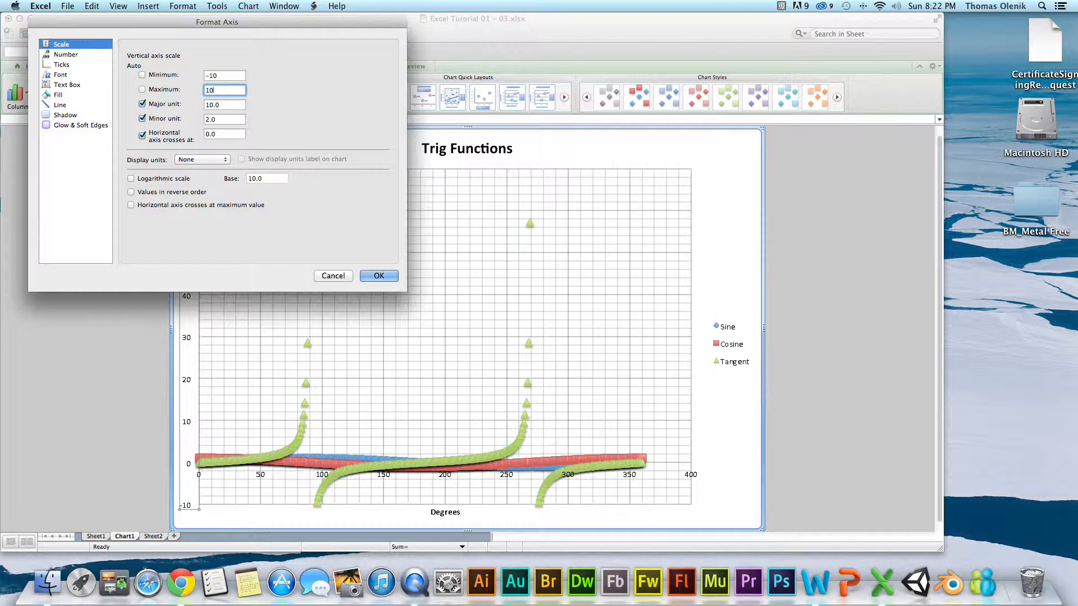
Narrow the vertical axis scale to a minimum of -5 and a maximum of 5 and apply it.
click(212, 75)
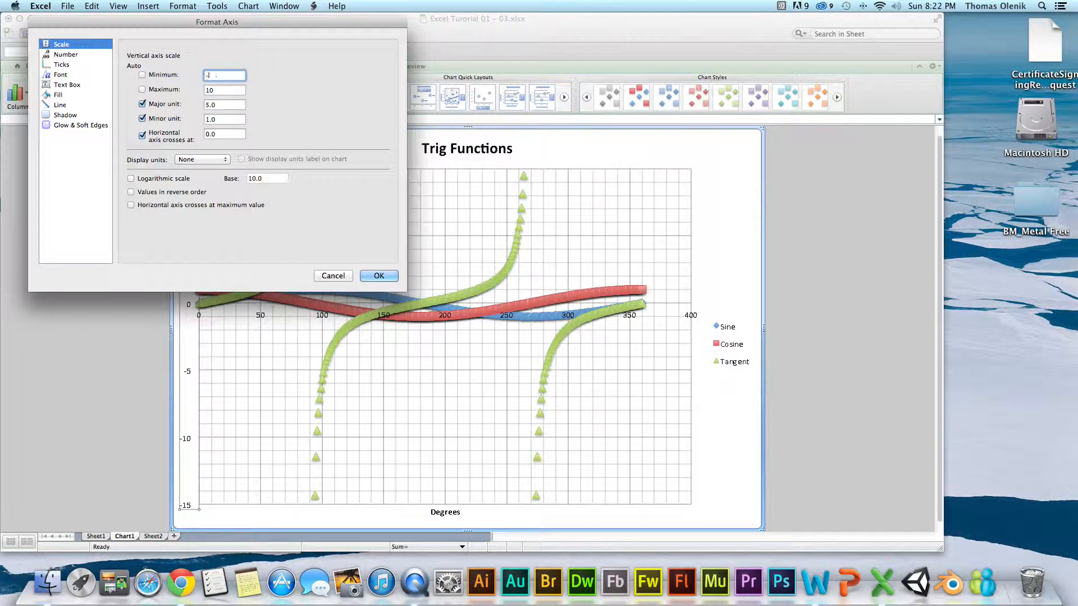
key(BackSpace)
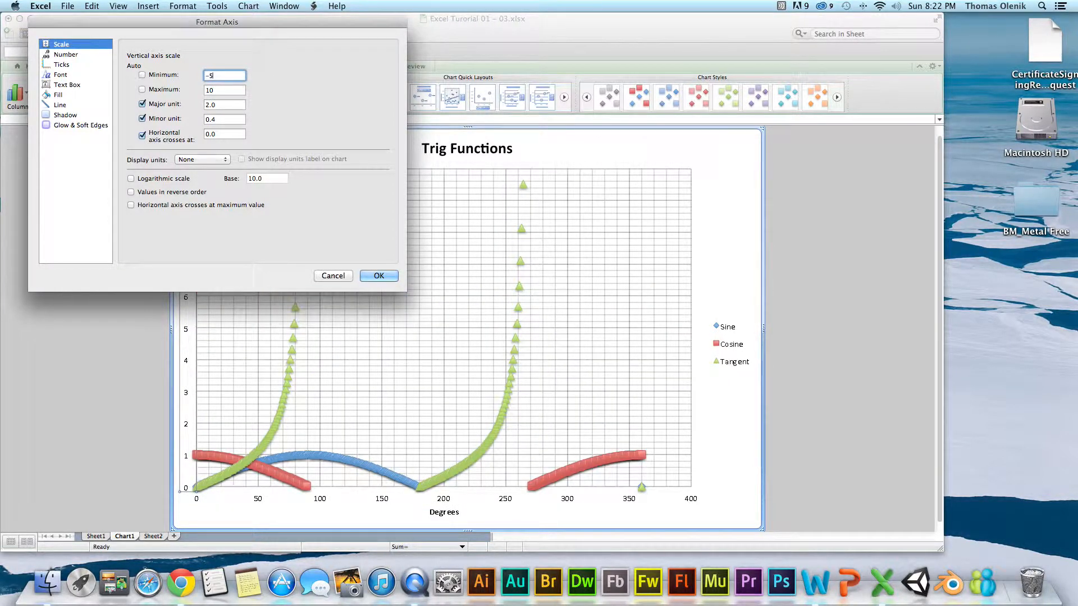
drag(219, 89, 189, 88)
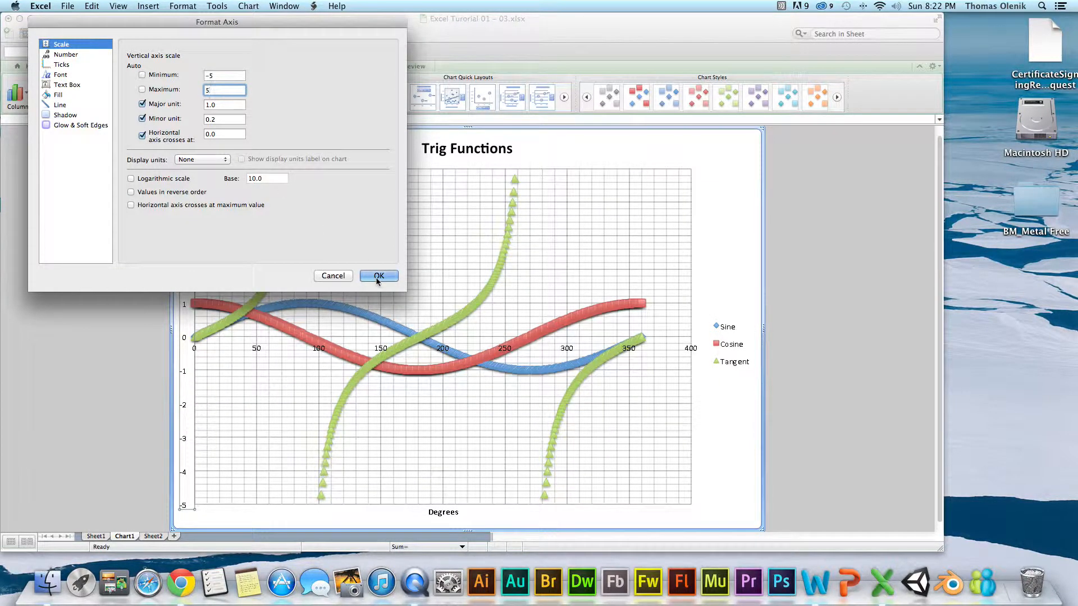
click(215, 75)
click(379, 276)
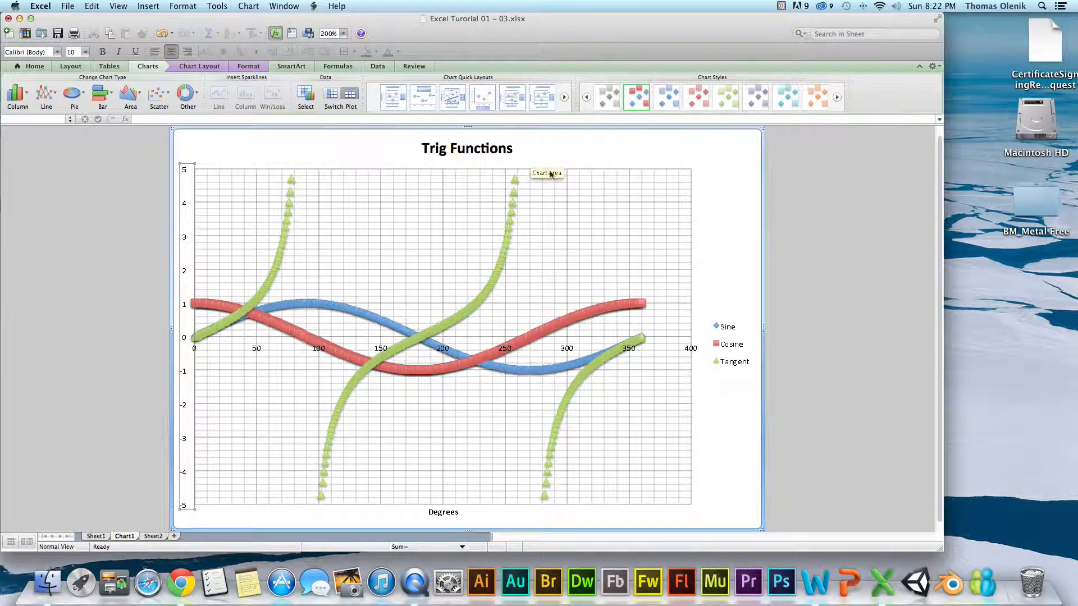
right_click(498, 279)
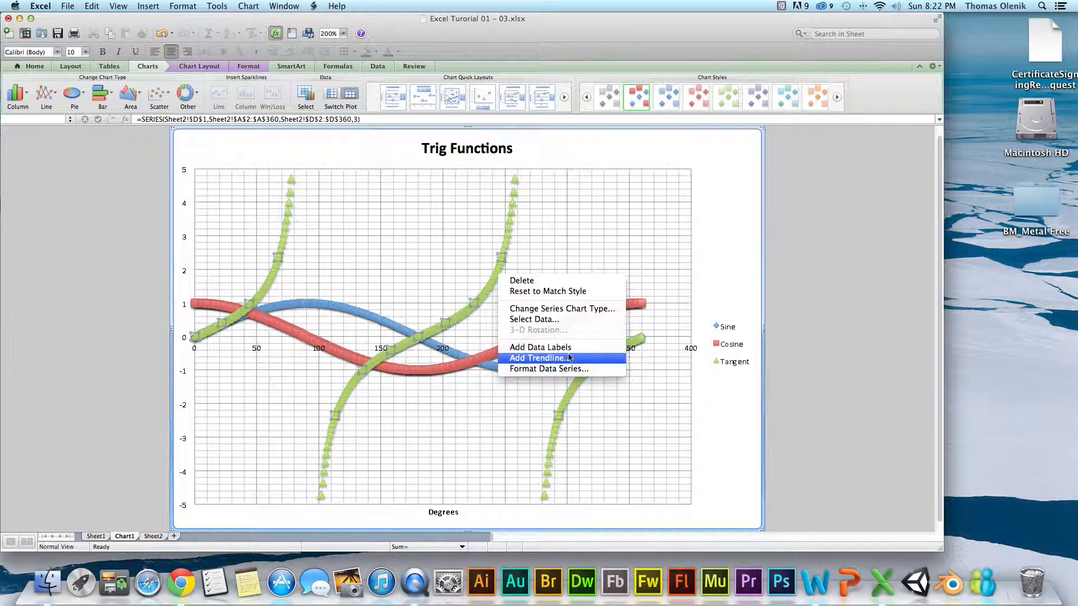
click(731, 210)
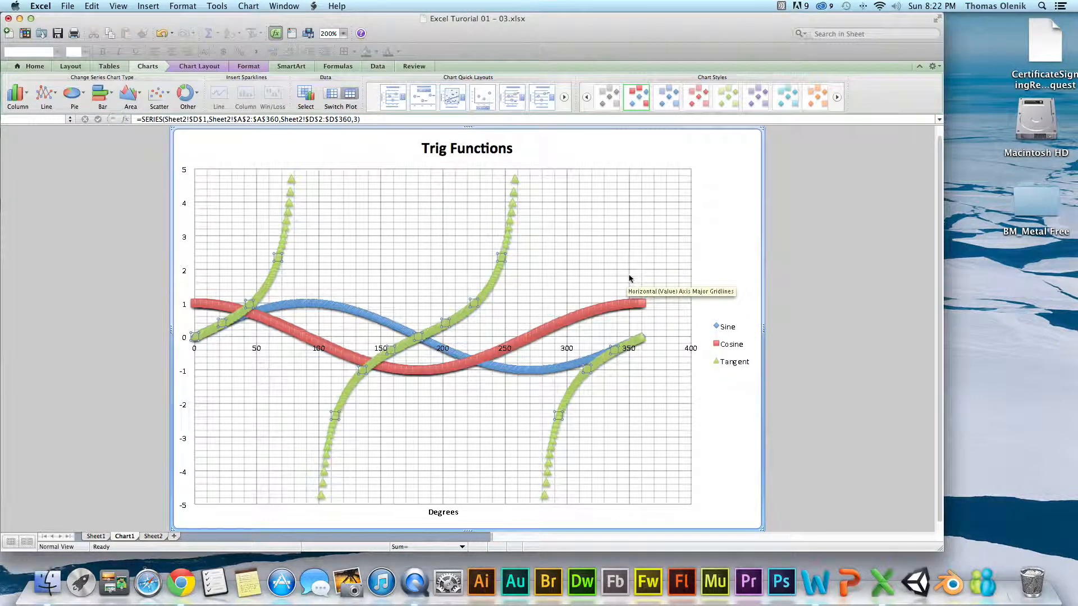
click(589, 324)
Review the Cosine series' format options, from series order and error bars to marker style, glow and 3-D format, without applying changes.
right_click(523, 340)
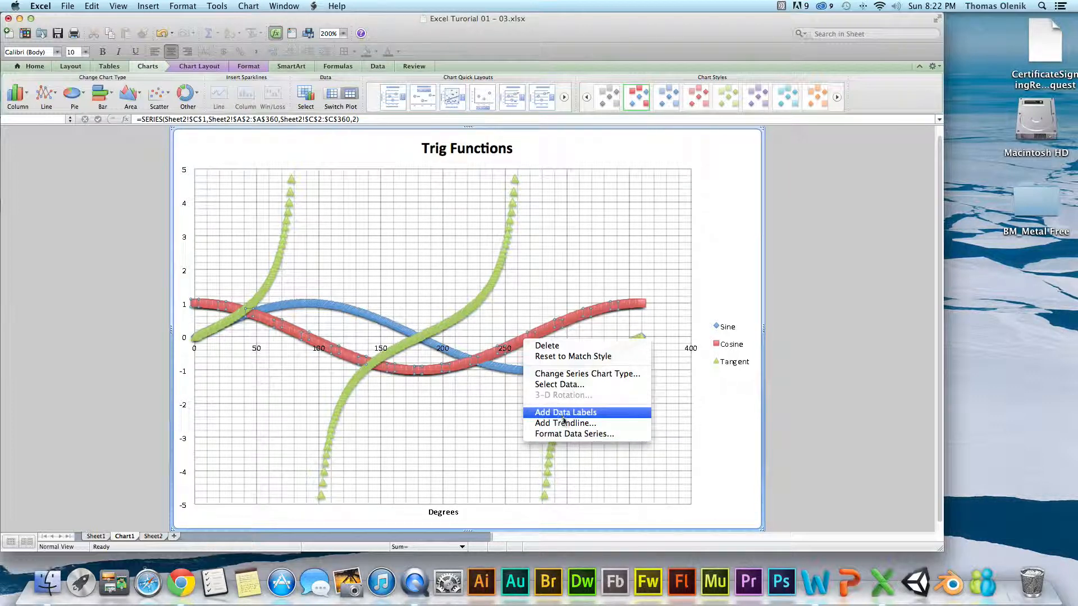
click(561, 433)
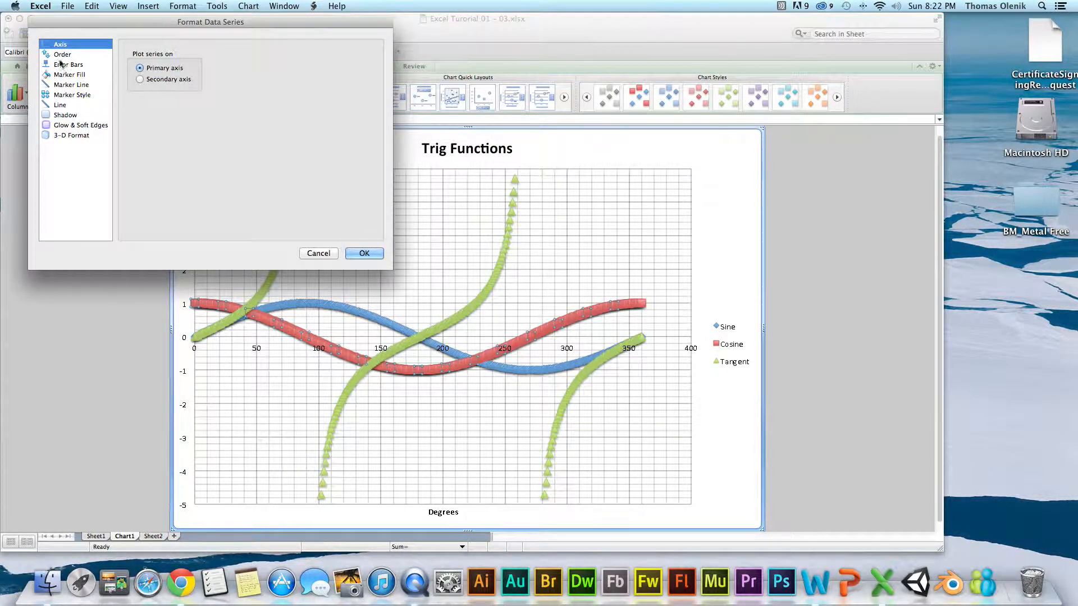
click(61, 57)
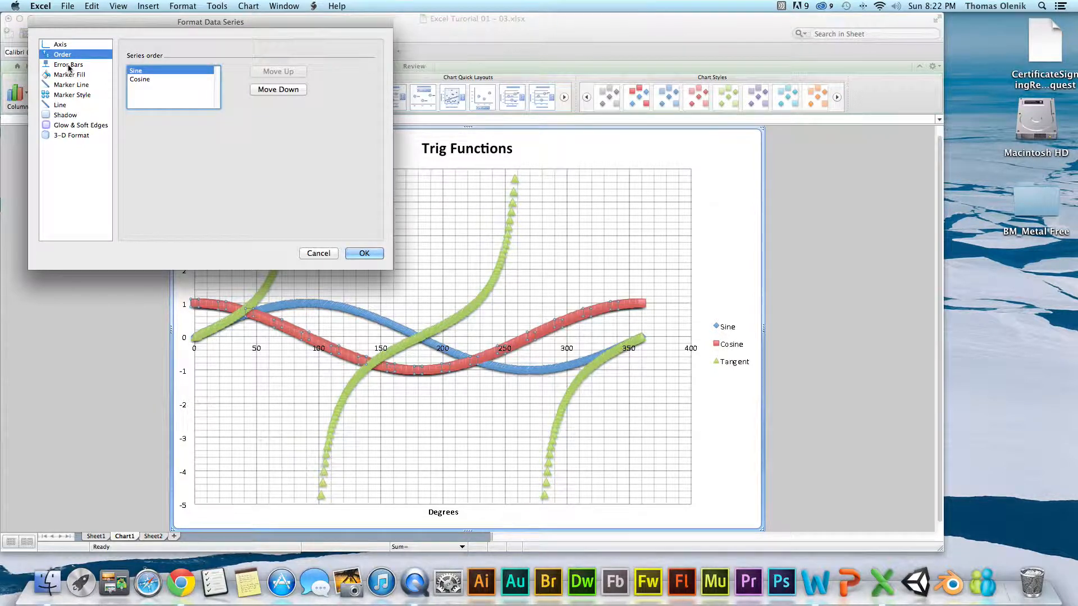
click(69, 65)
click(67, 75)
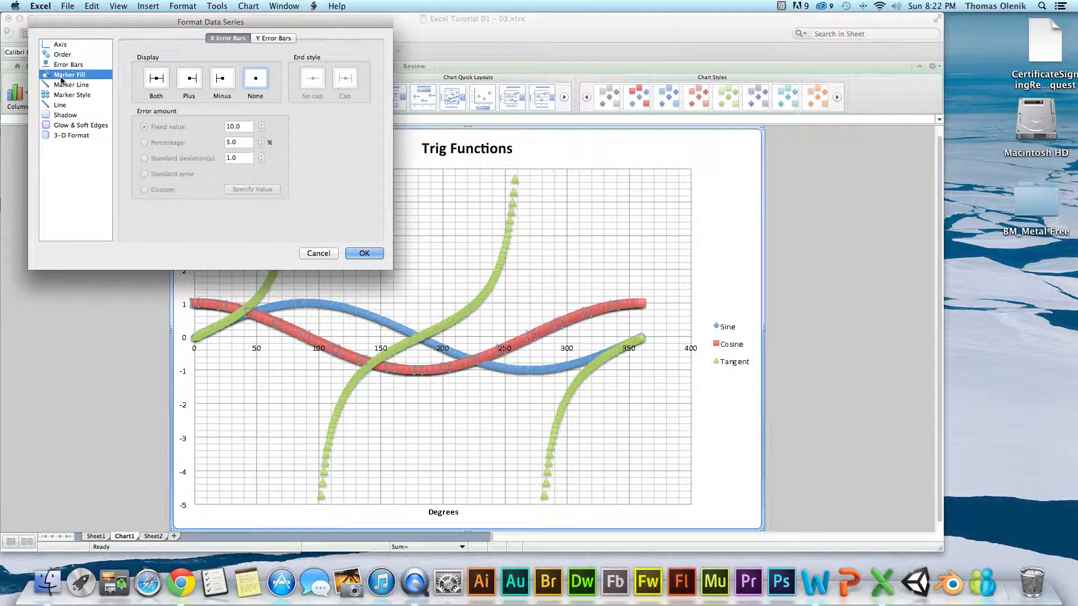
click(56, 85)
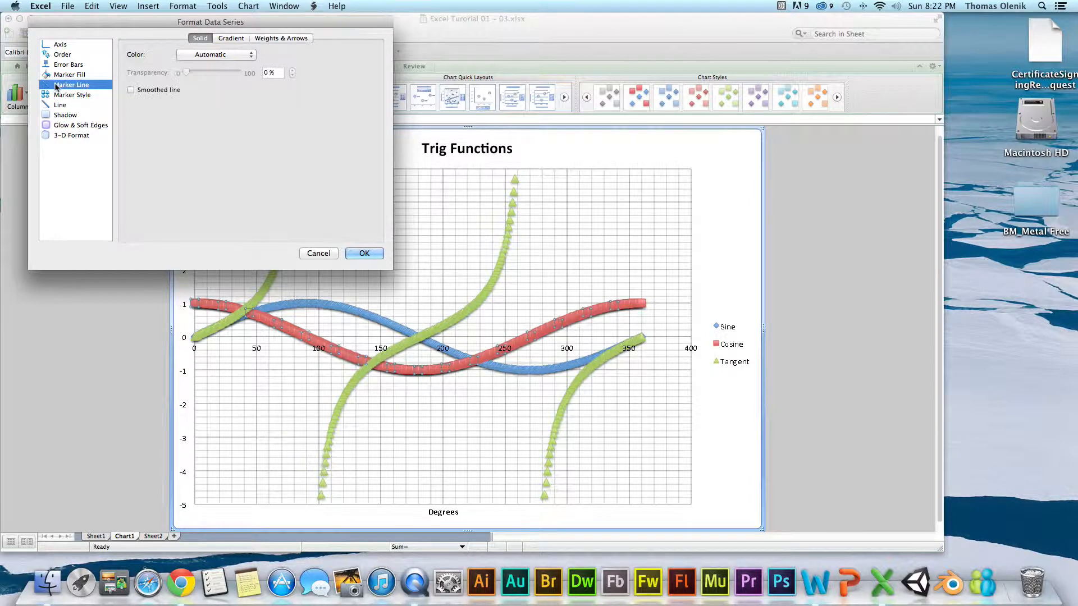
click(87, 95)
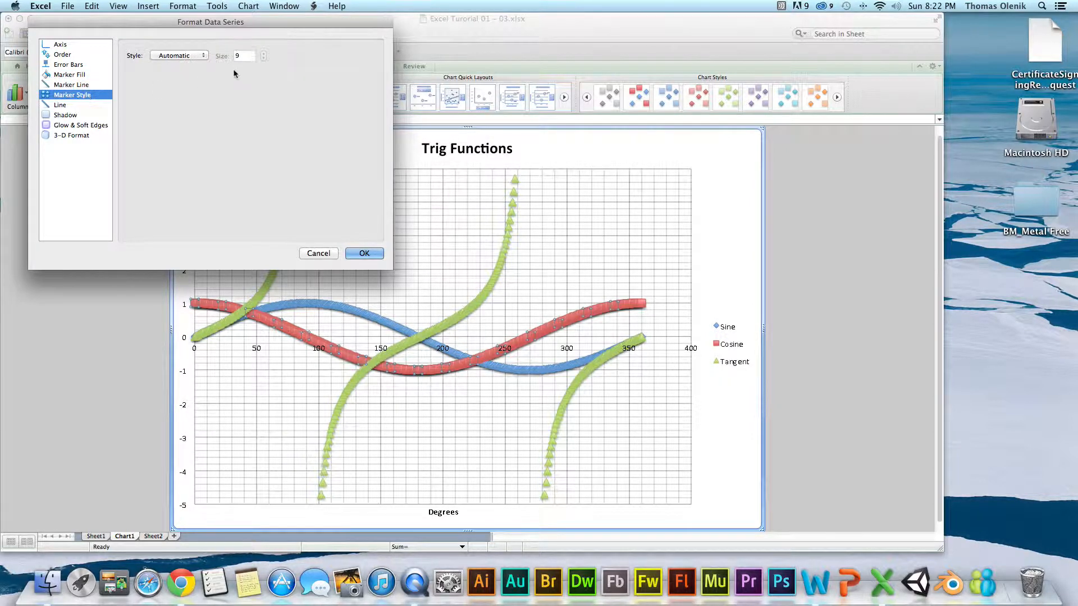
click(205, 58)
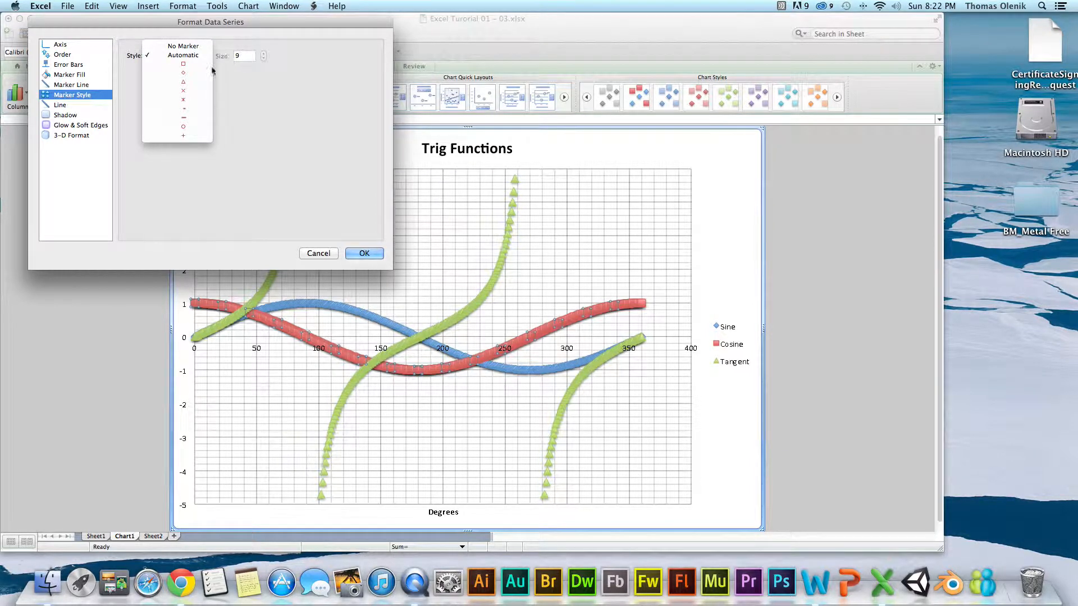
click(53, 111)
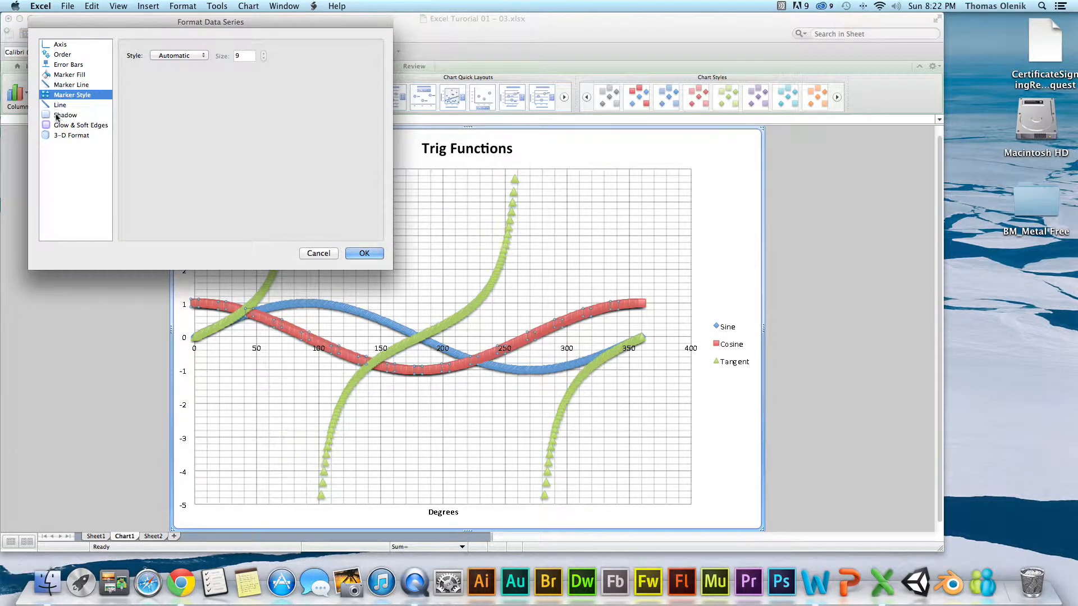
click(59, 115)
click(67, 125)
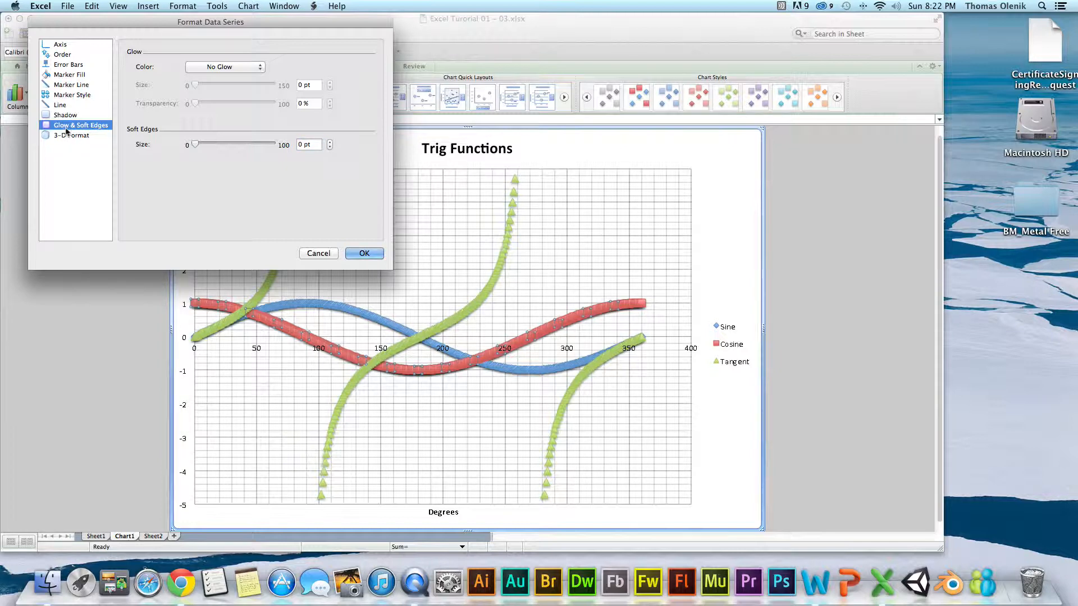
click(70, 136)
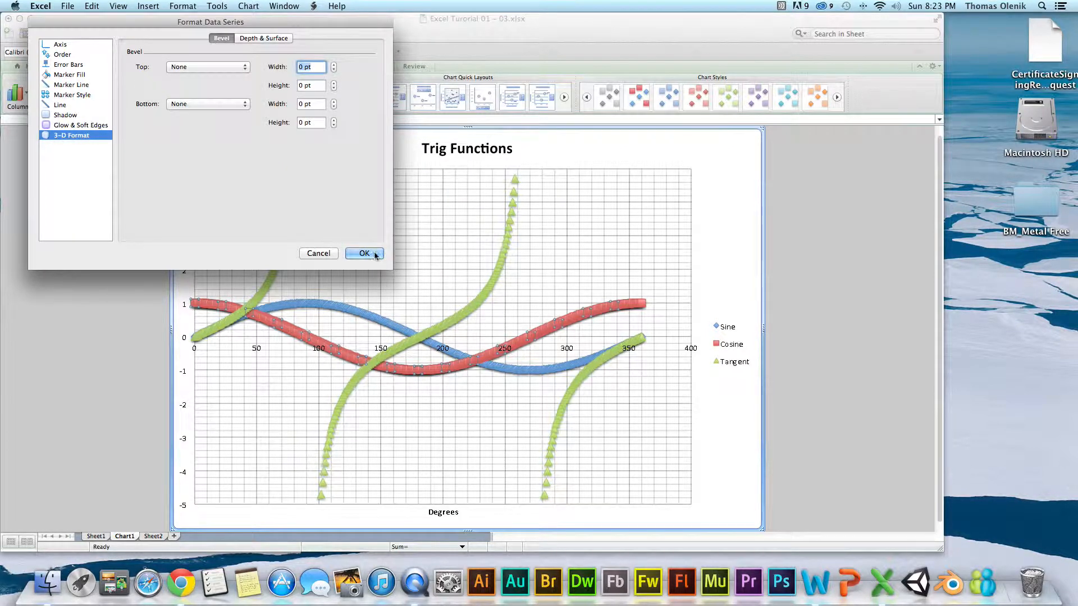
click(318, 253)
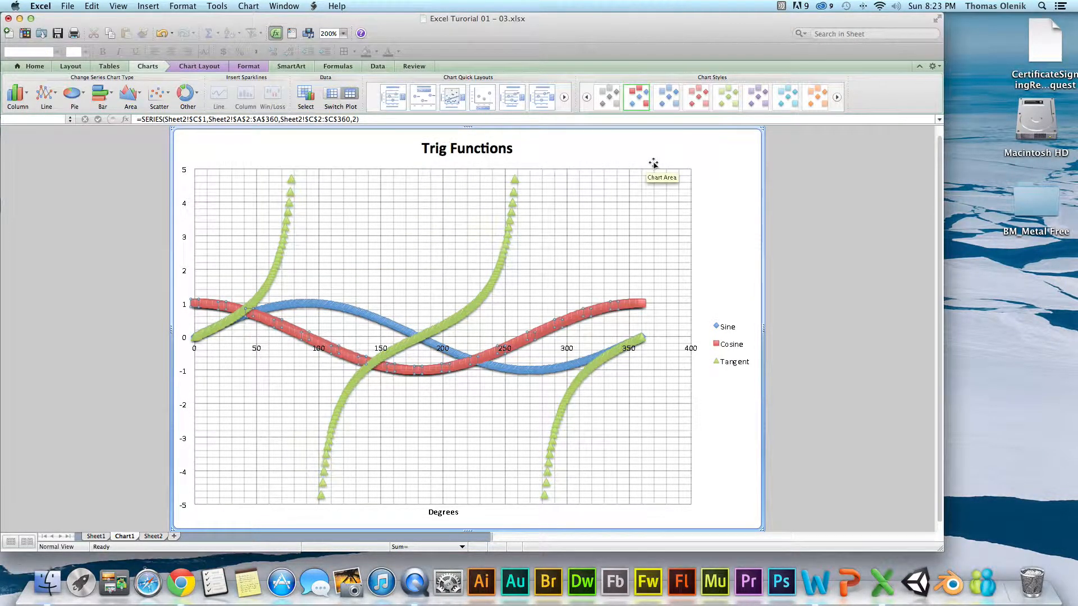